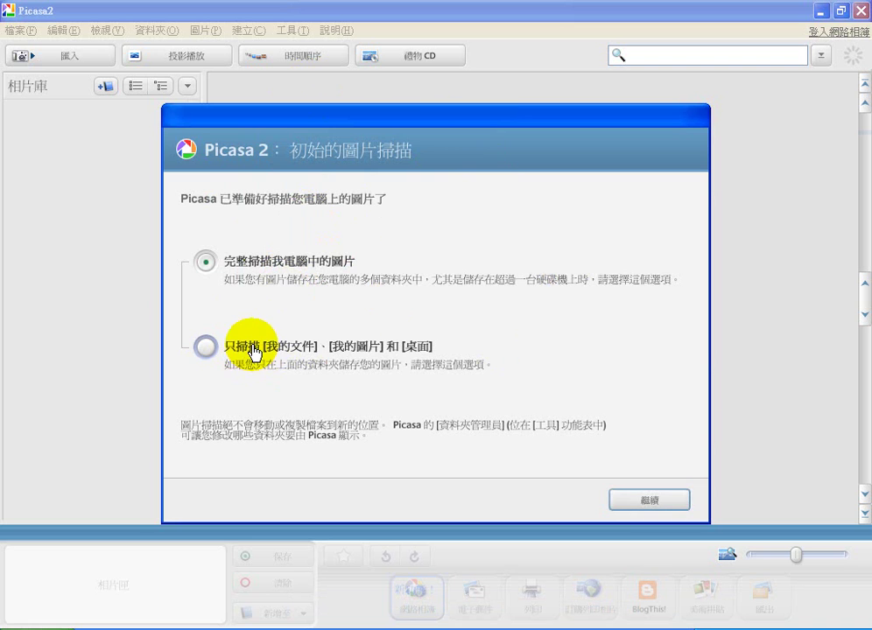
- Start the initial picture scan with the option to scan the whole computer for pictures
left_click(632, 499)
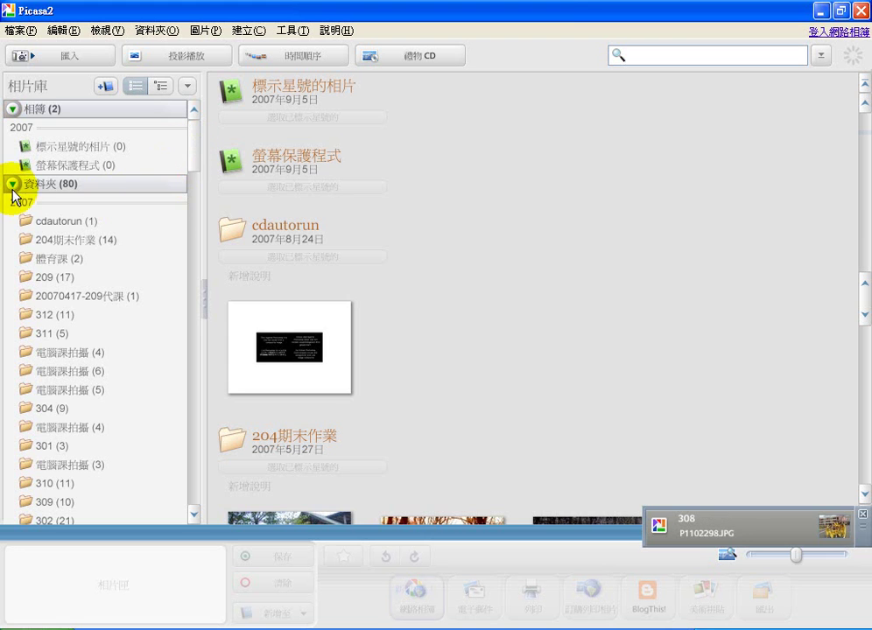
- Collapse and re-expand the 資料夾 group in the photo library, and look through its folders listed by year
left_click(12, 183)
left_click(13, 205)
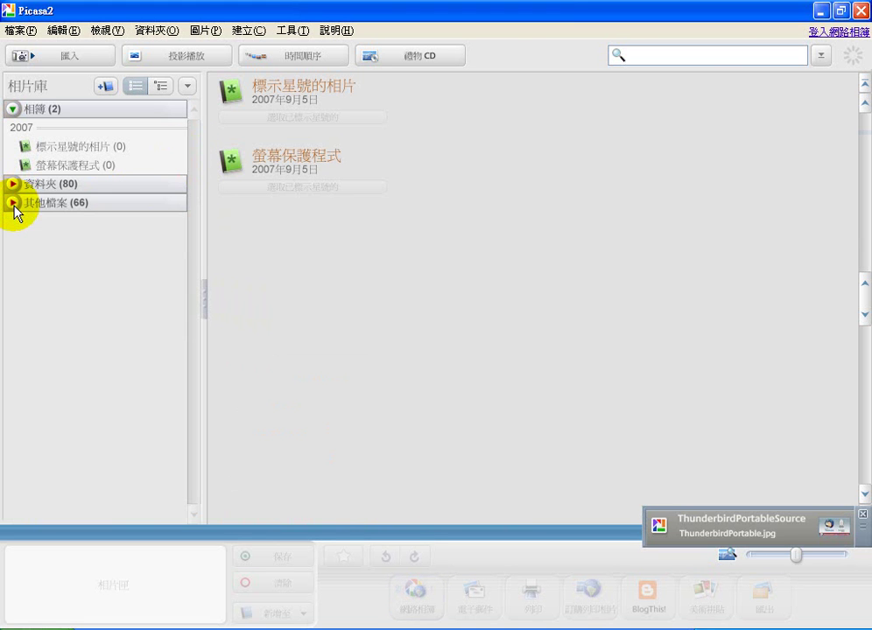
left_click(13, 184)
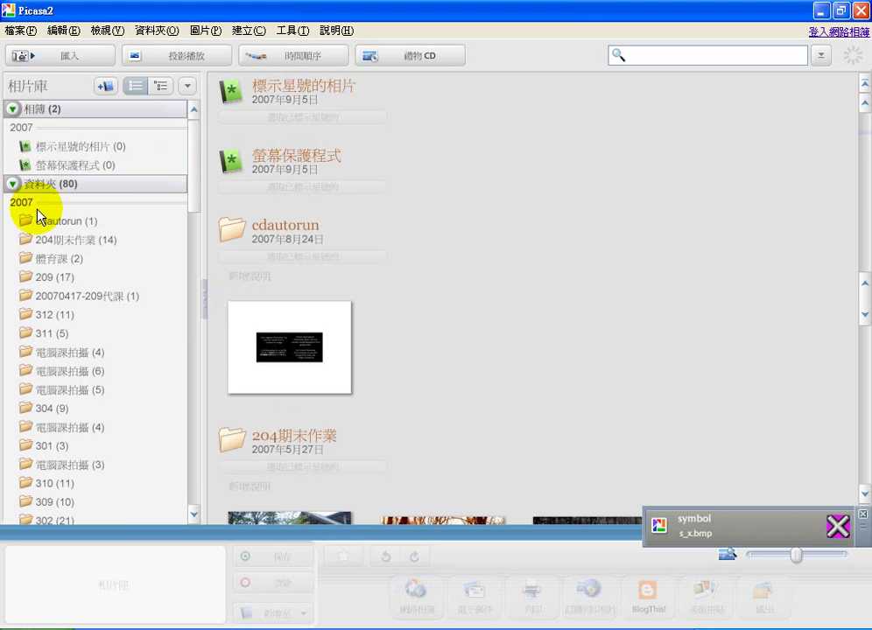
left_click_drag(191, 189, 193, 356)
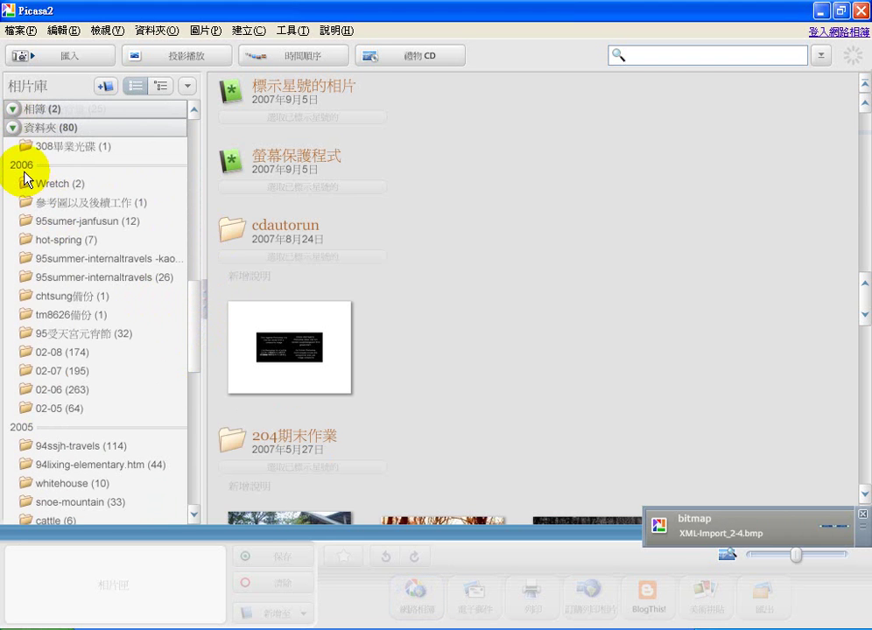
left_click_drag(193, 309, 204, 167)
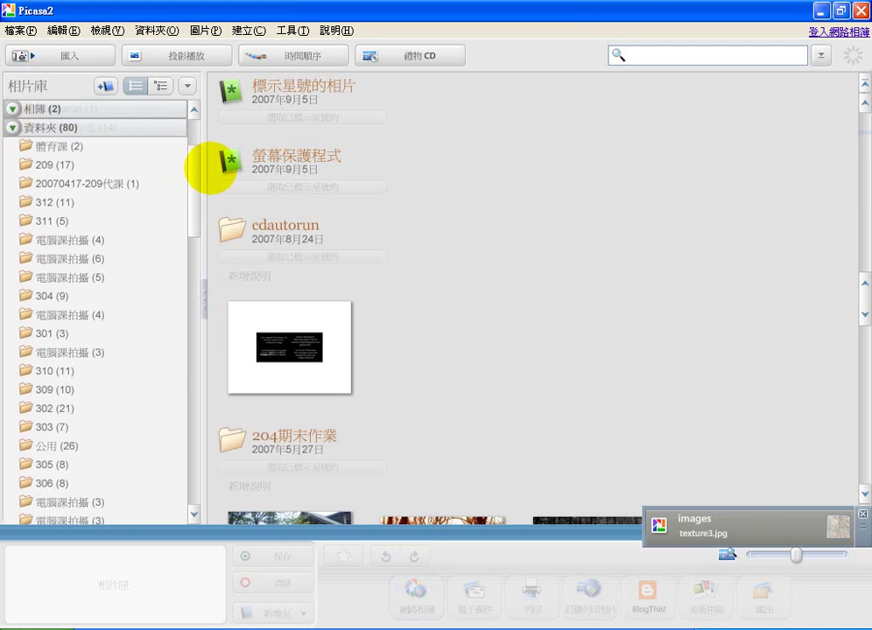
mouse_move(53, 112)
left_mouse_down()
mouse_move(48, 98)
mouse_move(64, 148)
left_mouse_up()
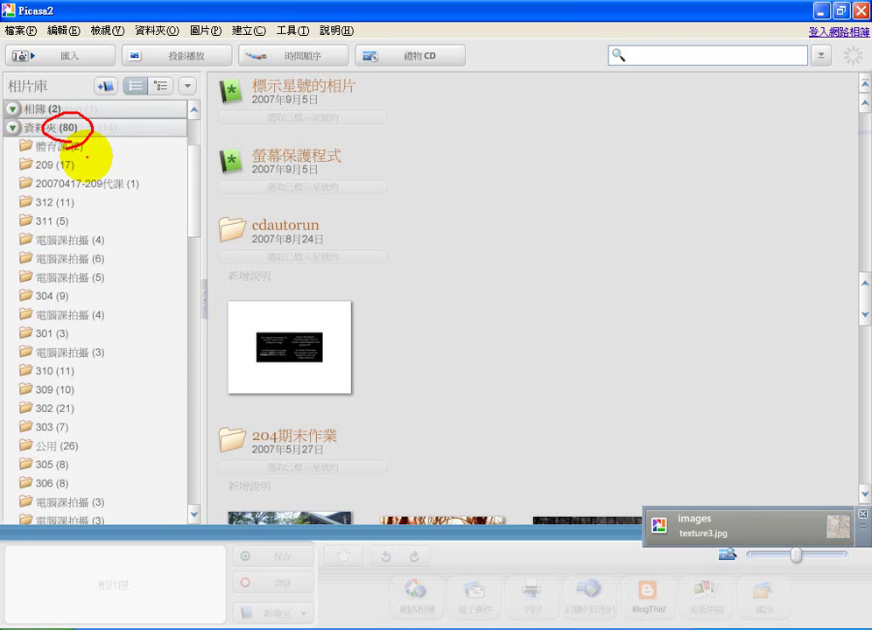
mouse_move(89, 280)
left_mouse_down()
mouse_move(103, 271)
mouse_move(97, 290)
left_mouse_up()
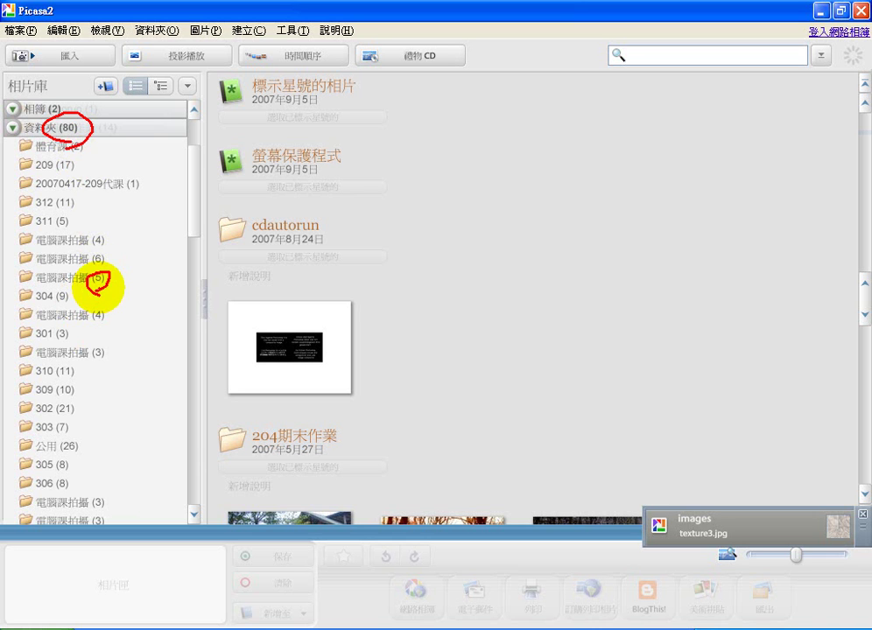
key("Escape")
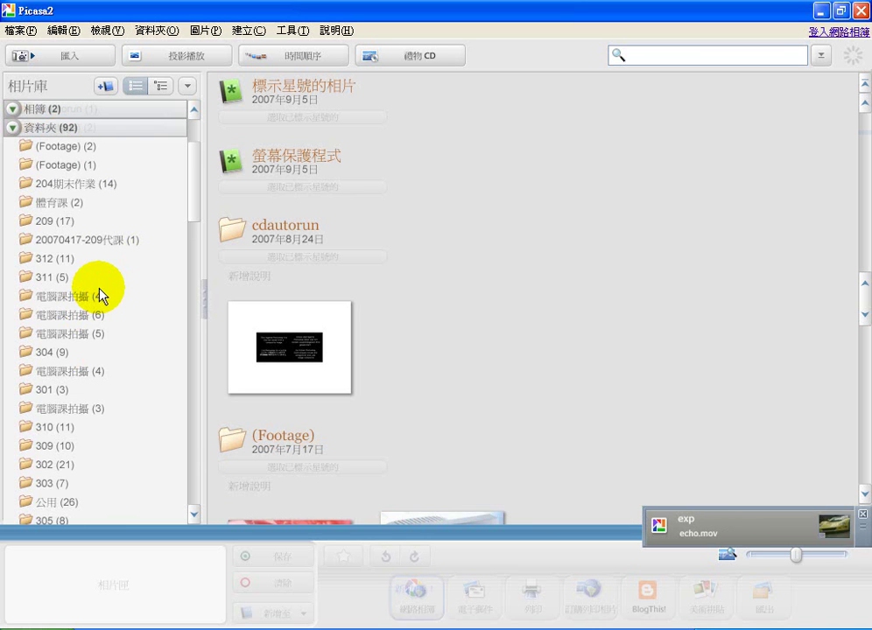
left_click_drag(191, 167, 191, 194)
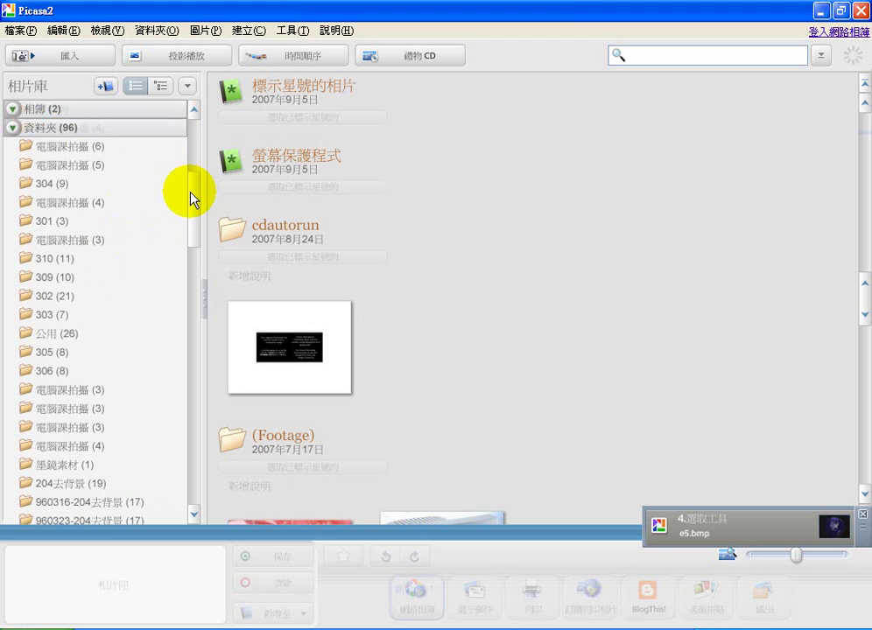
- Mark the first photo in the 310 folder with a star
left_click(84, 243)
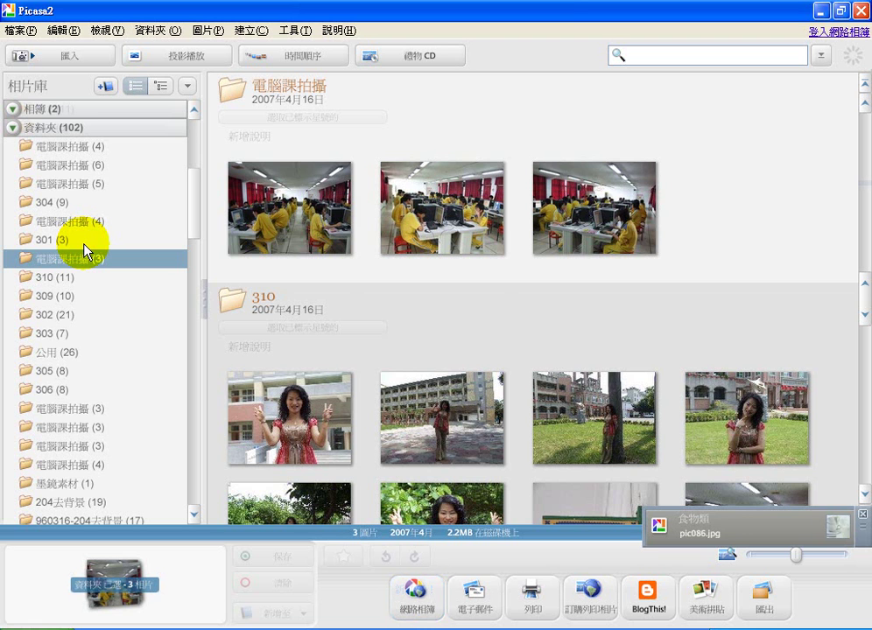
left_click(300, 415)
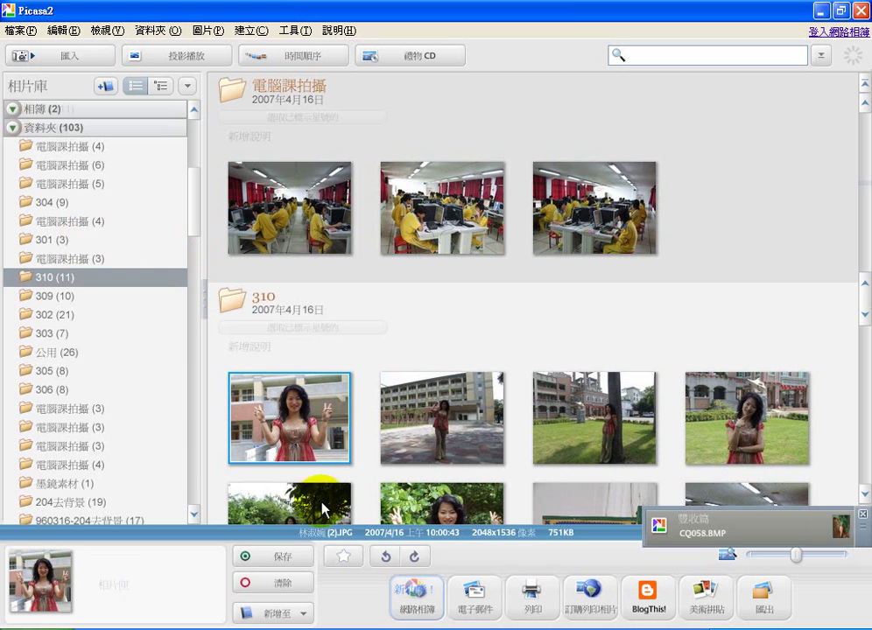
left_click(341, 558)
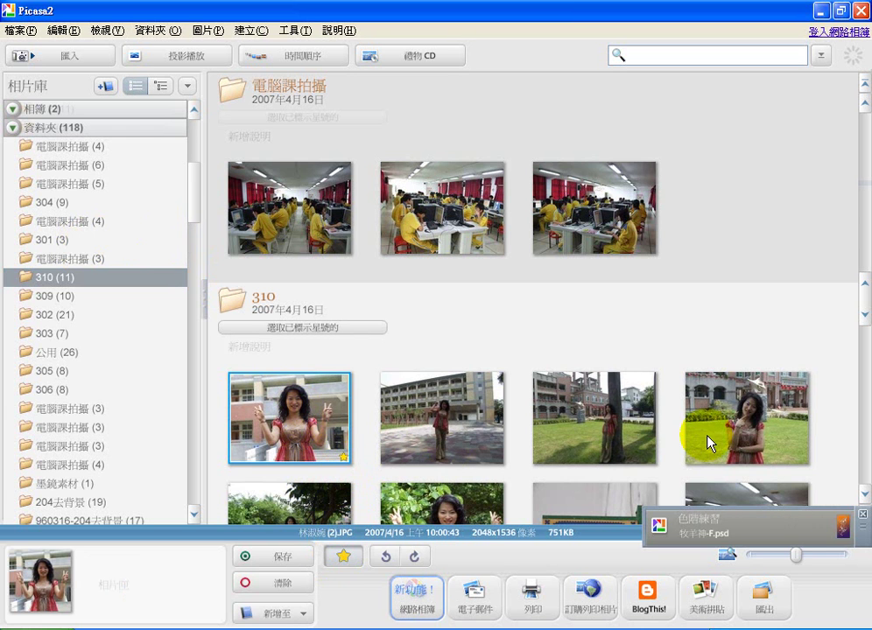
- Browse to the ae03 folder from 2006 and mark cat01.jpg with a star
left_click(87, 412)
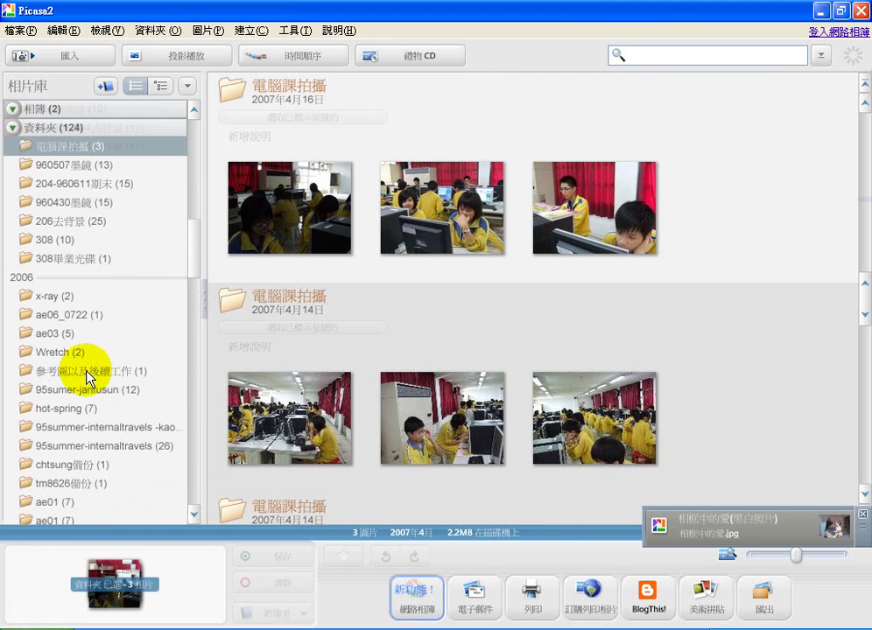
left_click(57, 359)
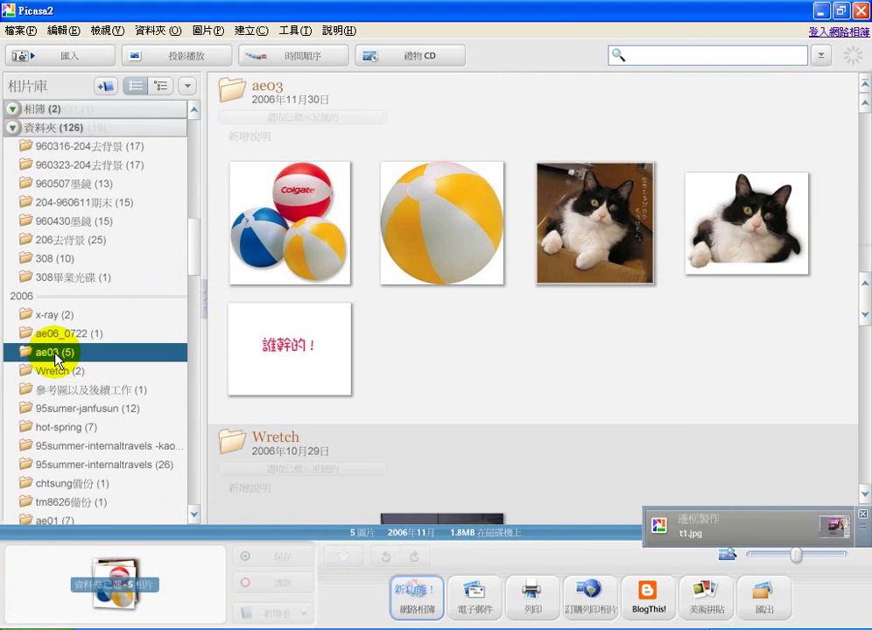
left_click(573, 250)
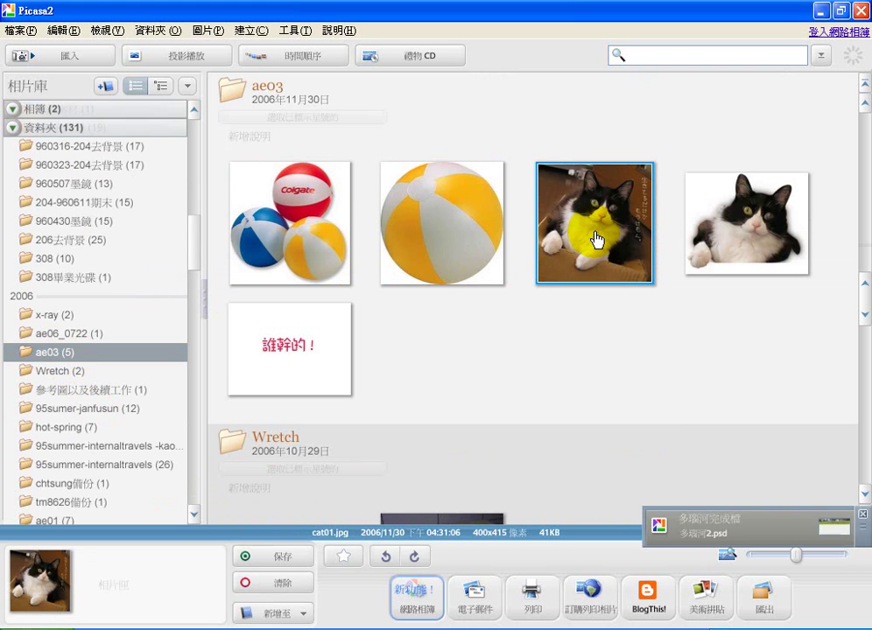
left_click(344, 556)
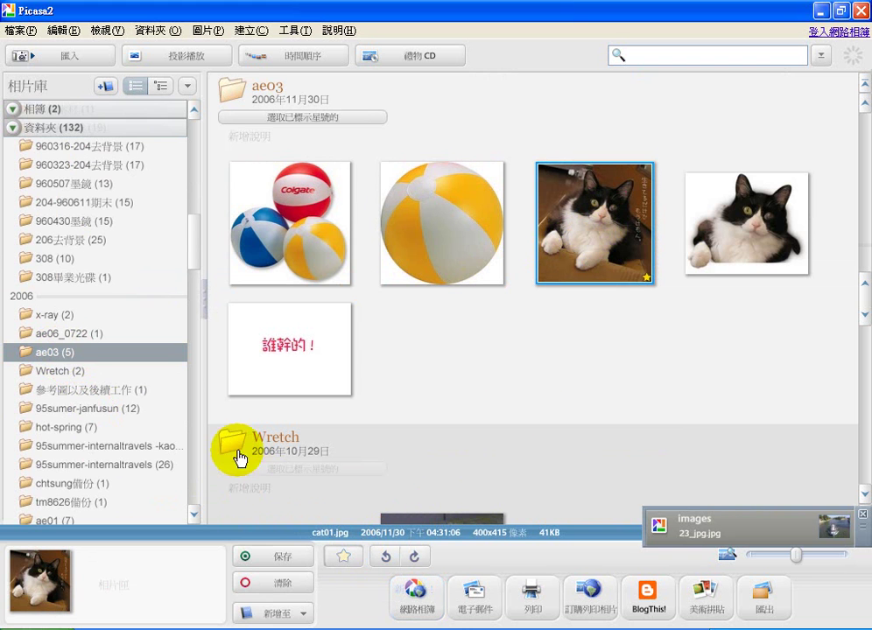
- Find the 網拍照片處理 folder from 2004 and mark 小豬抱枕.psd with a star
scroll(191, 342, "down", 10)
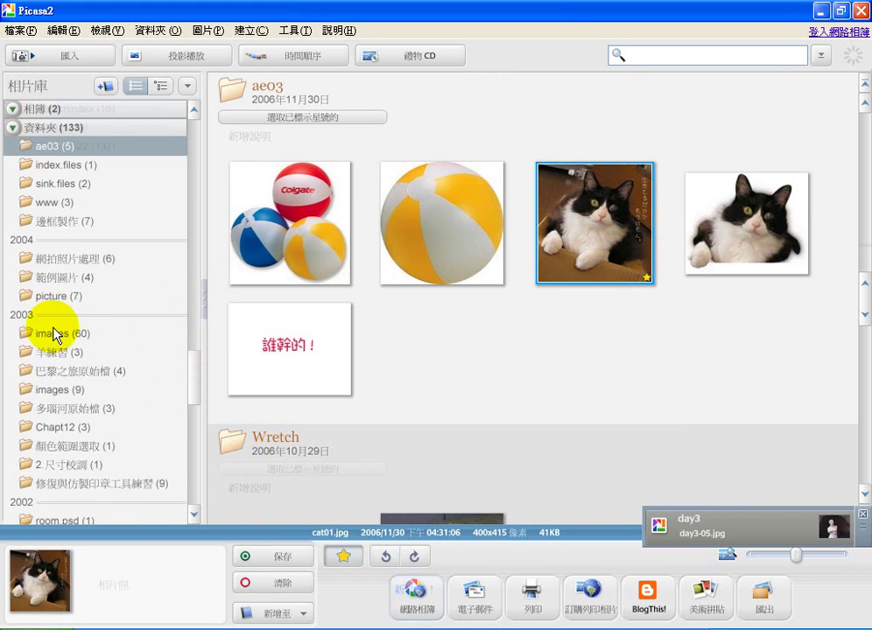
left_click(68, 260)
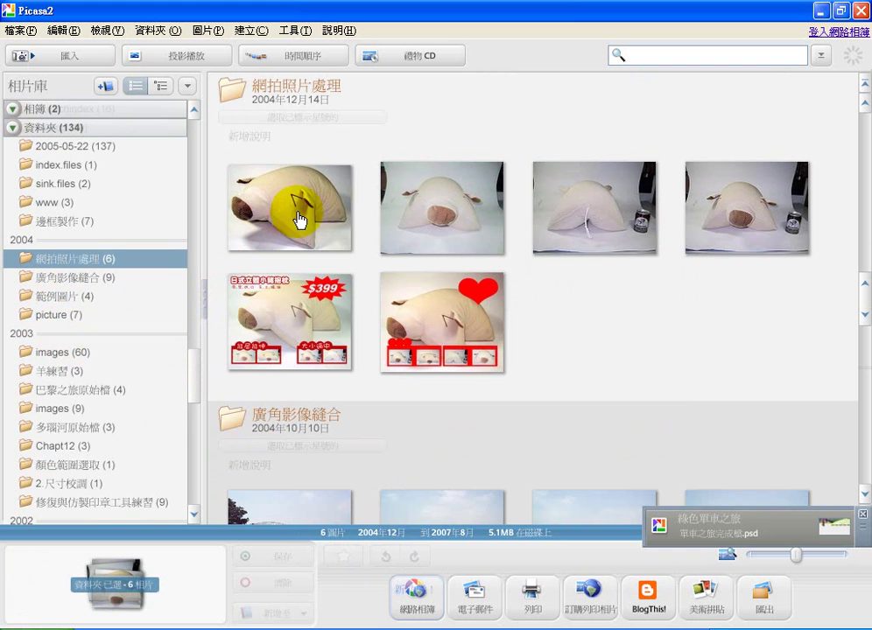
left_click(457, 324)
left_click(324, 312)
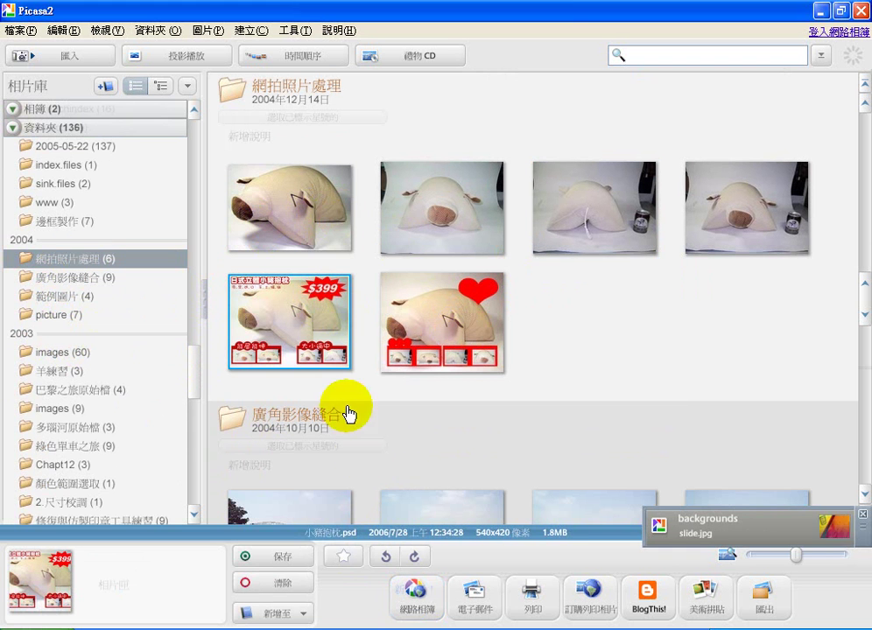
left_click(352, 560)
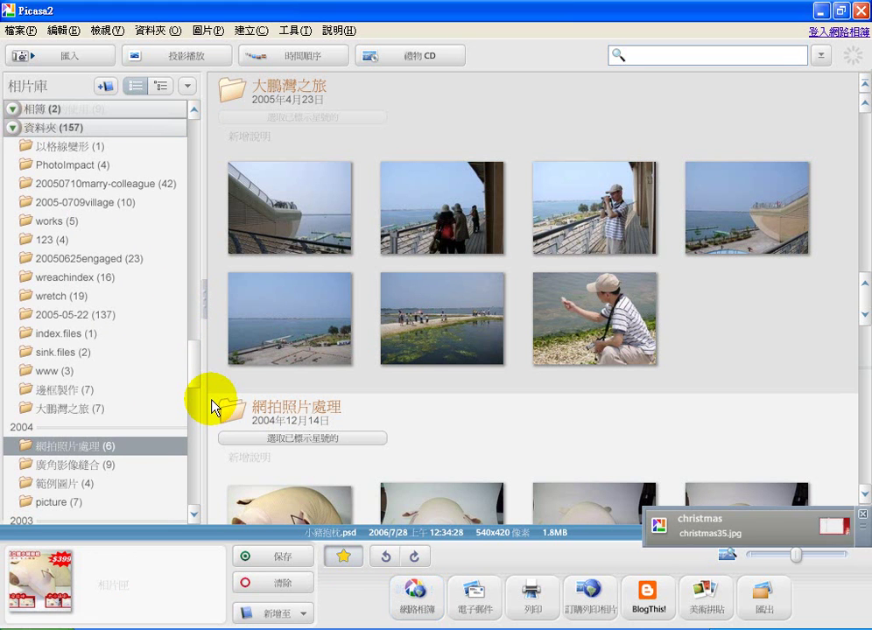
- Show the search options, filter the library to starred photos, look through them, and clear the starred filter
left_click(626, 54)
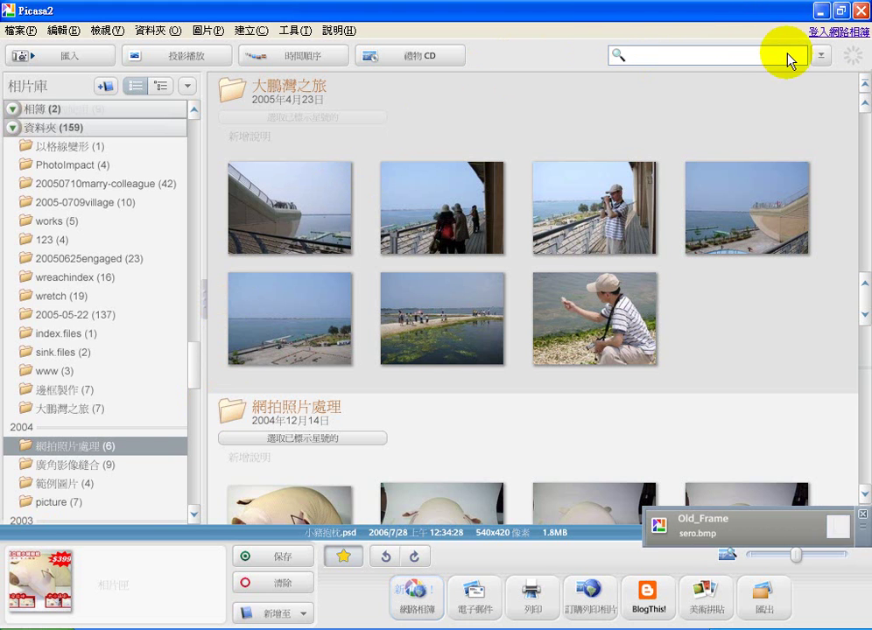
left_click(823, 59)
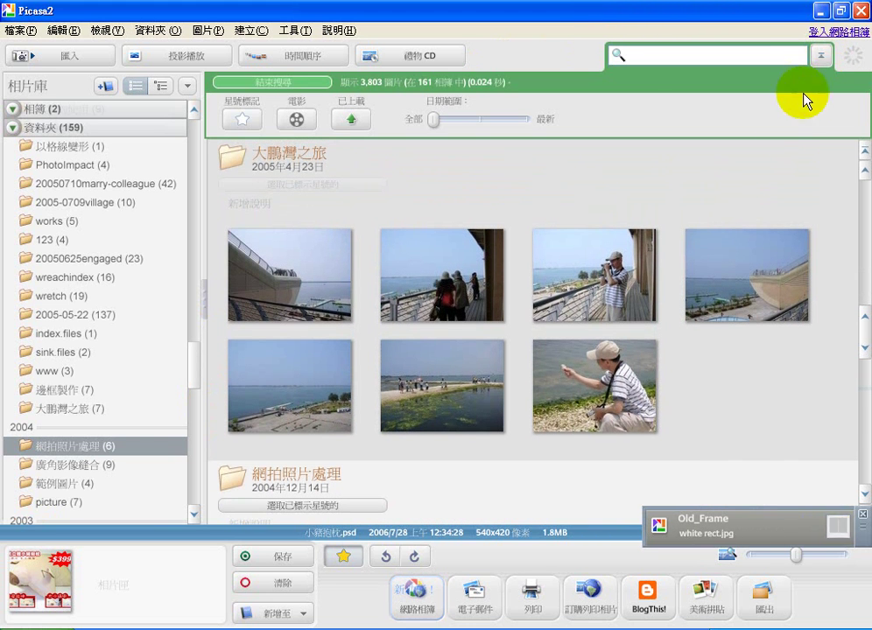
left_click(245, 122)
left_click_drag(852, 302, 864, 375)
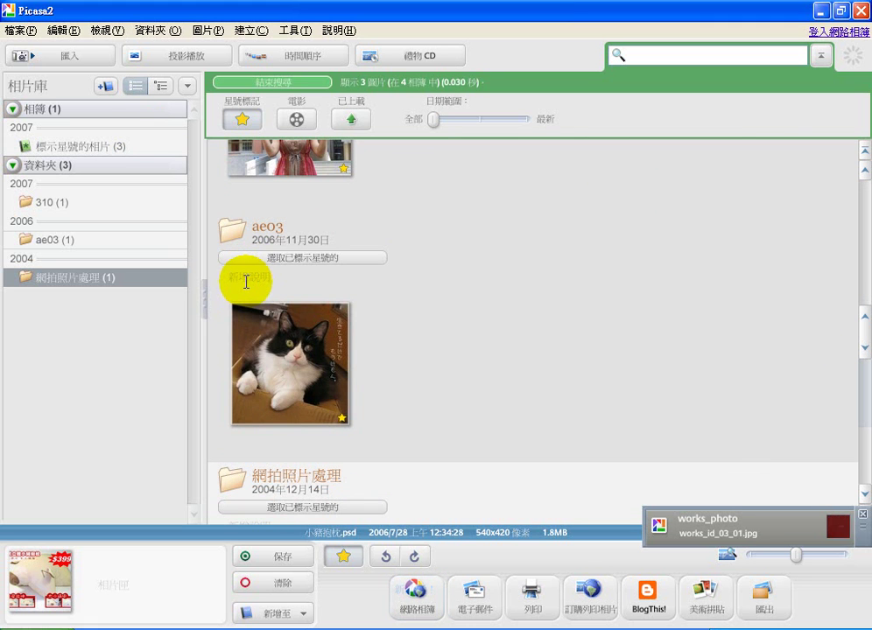
left_click(245, 126)
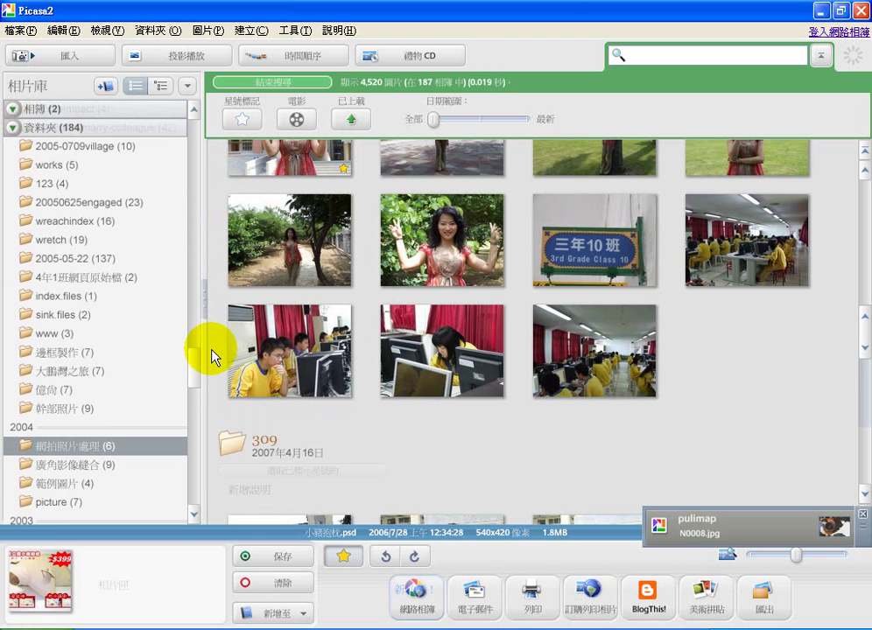
- Filter the library to starred photos up to 6 months old and select the photo in the starred album
left_click(238, 132)
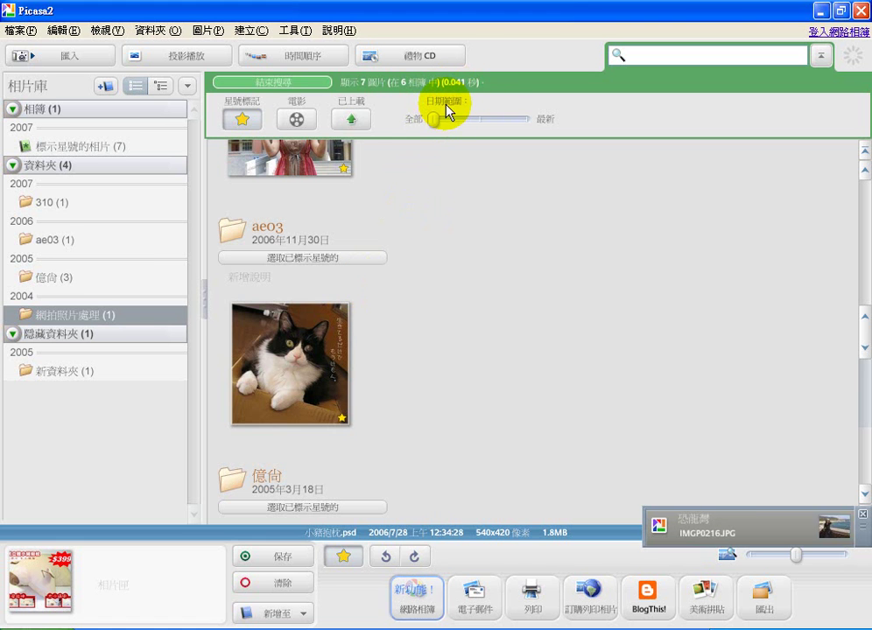
left_click_drag(433, 119, 471, 120)
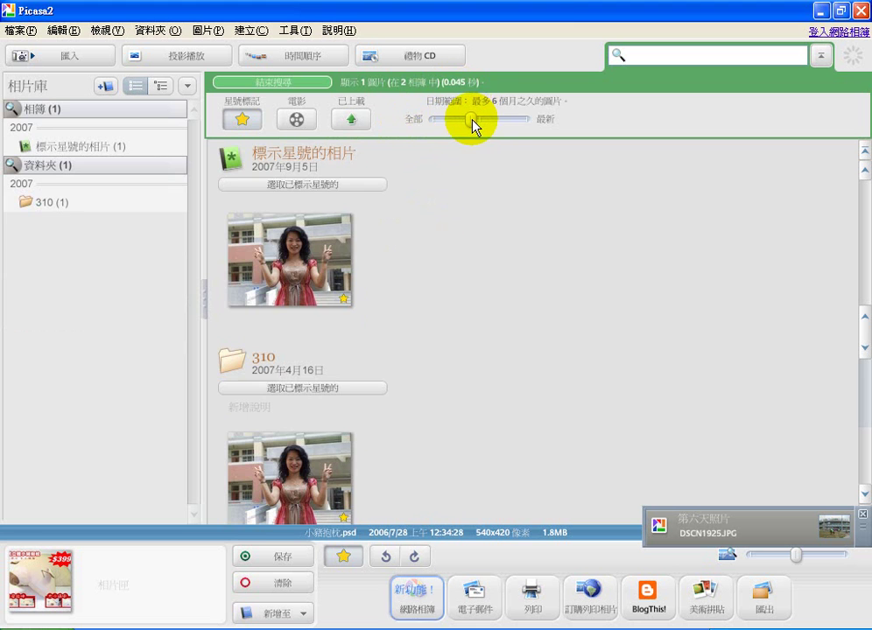
left_click(317, 272)
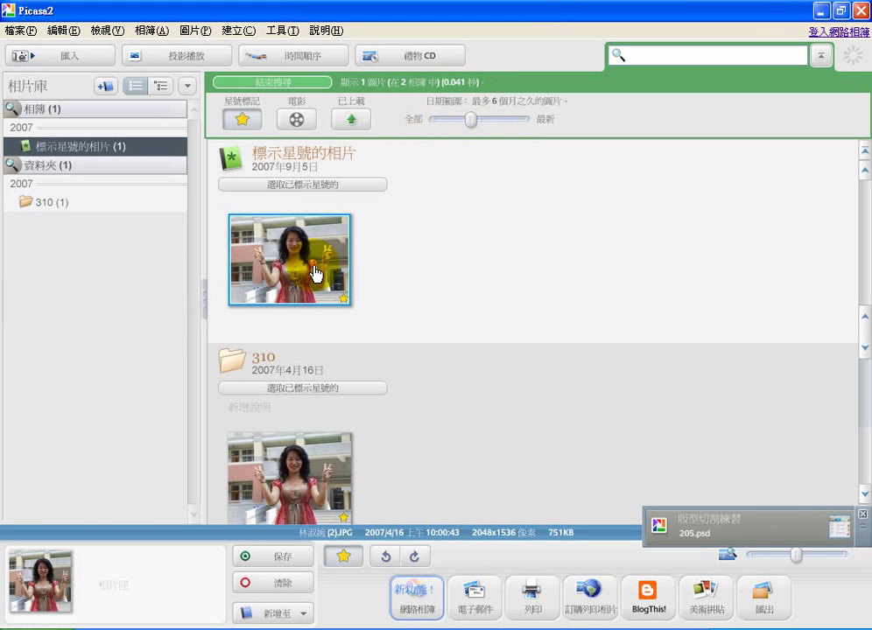
- Clear the starred filter and try date ranges of up to 13 and 25 days before resetting the range to all dates
left_click(241, 120)
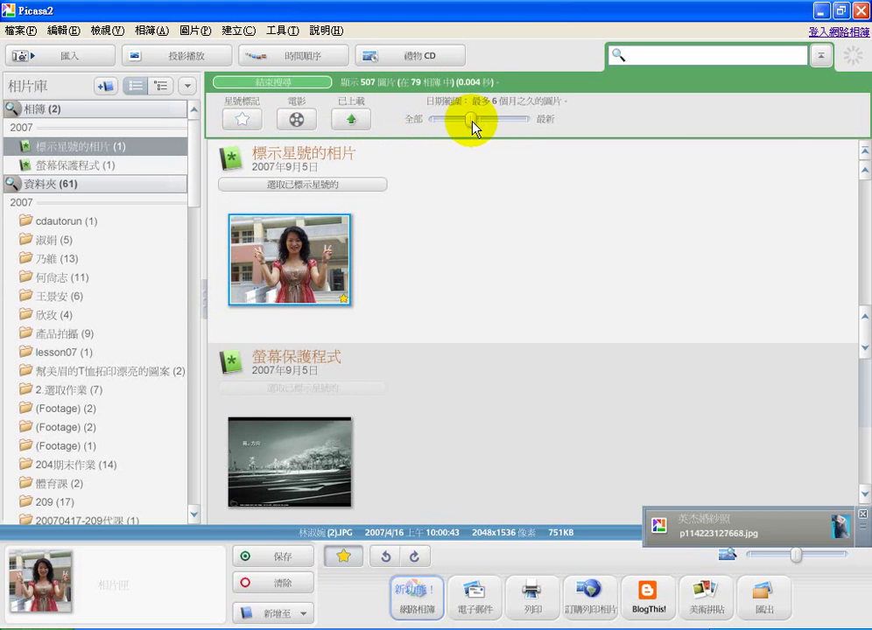
left_click_drag(473, 122, 500, 123)
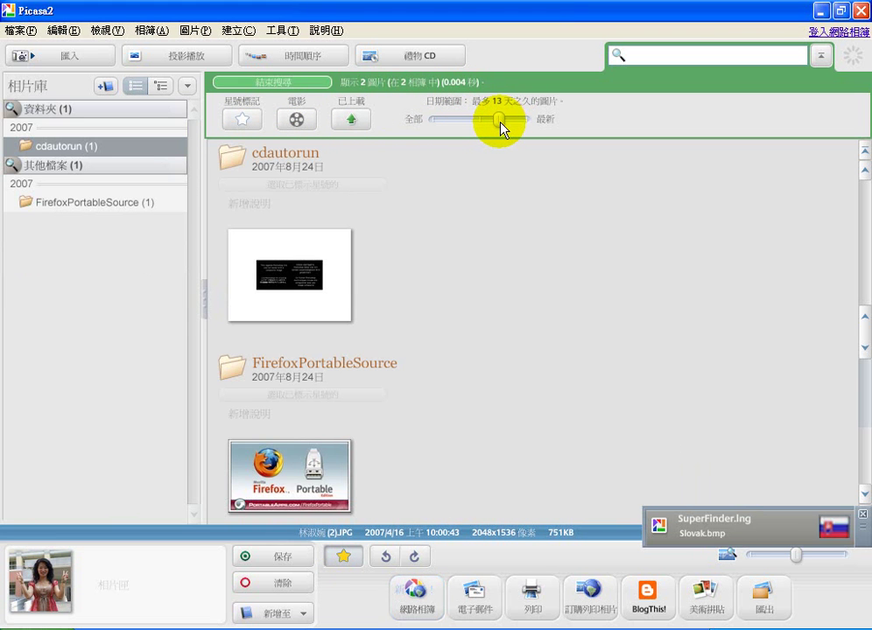
left_click_drag(501, 122, 486, 124)
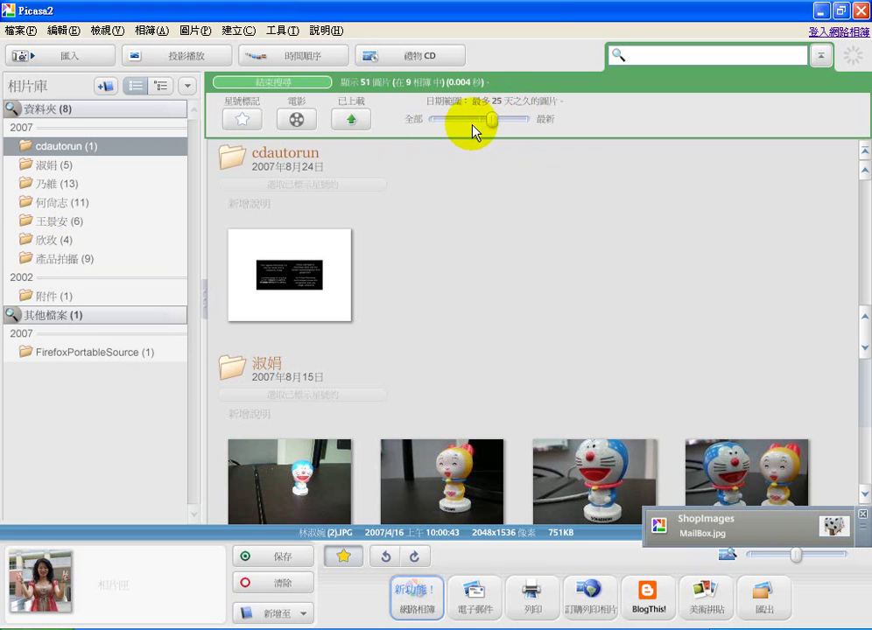
left_click_drag(477, 127, 424, 130)
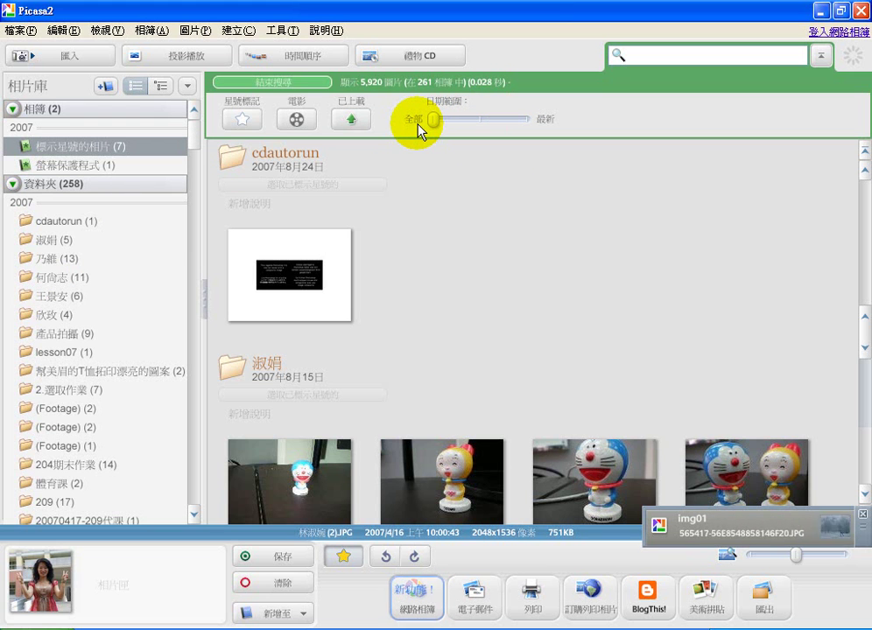
- Open the timeline view and browse back through the albums to the 209 folder from April 2007
left_click(318, 65)
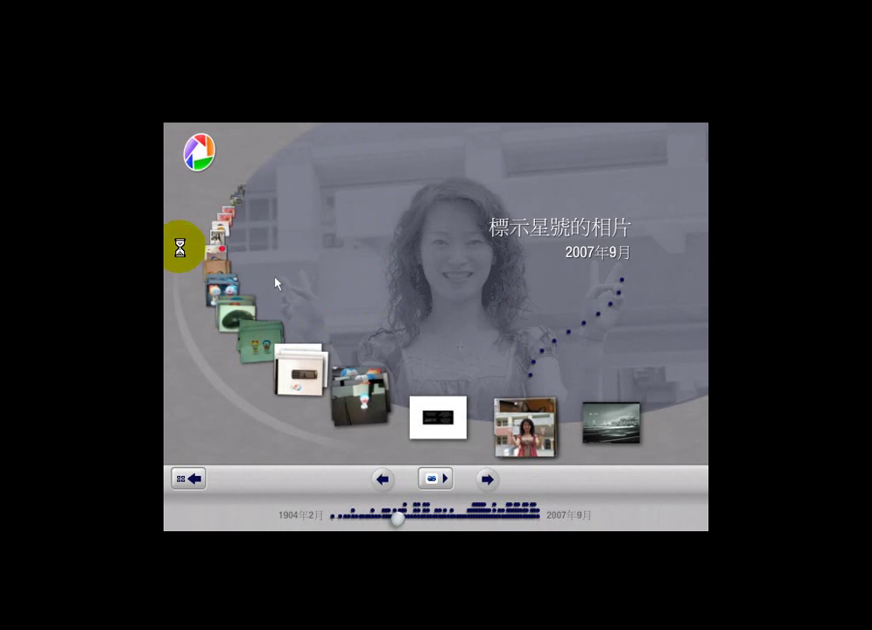
key("Left")
key("Left")
key("Left")
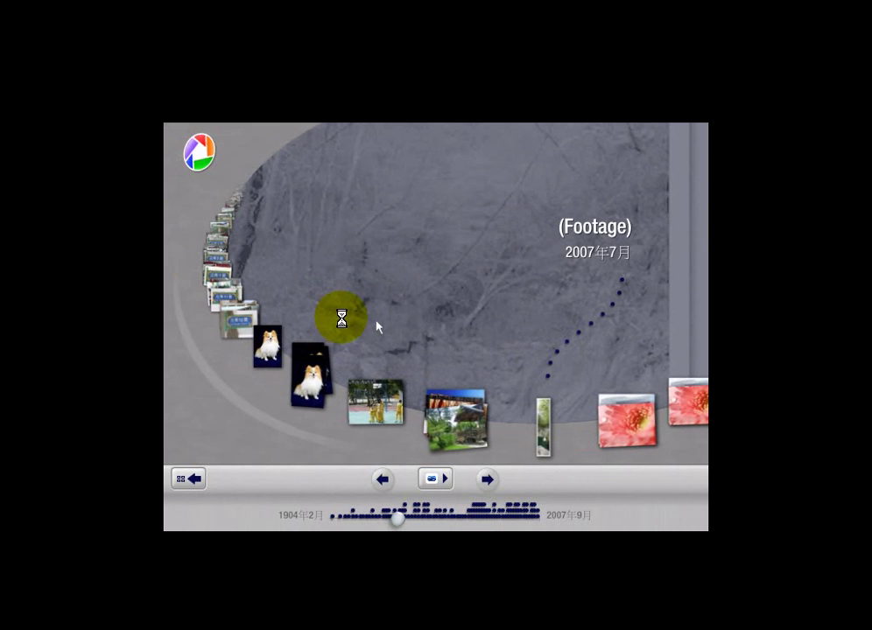
key("Left")
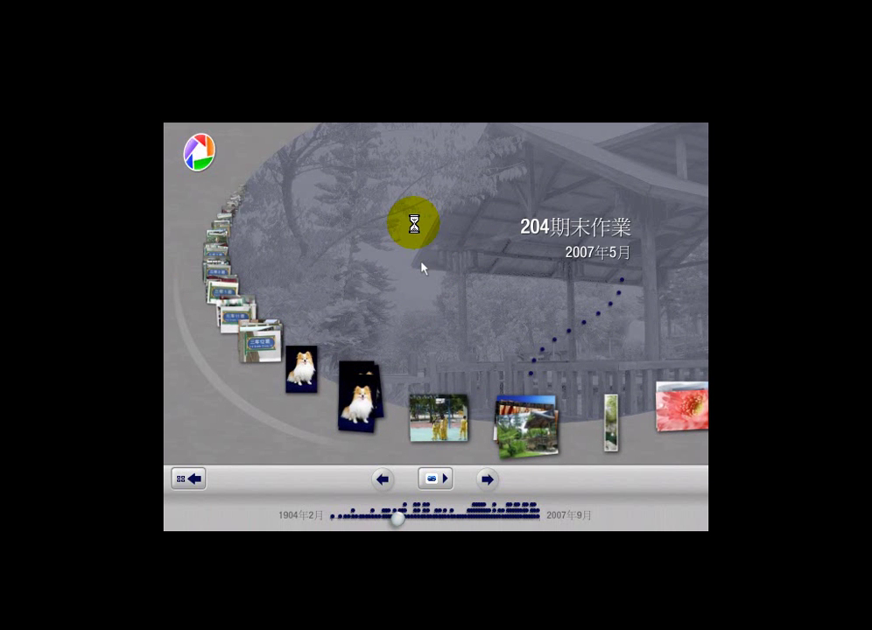
key("Left")
key("Left")
key("Left")
key("Left")
key("Left")
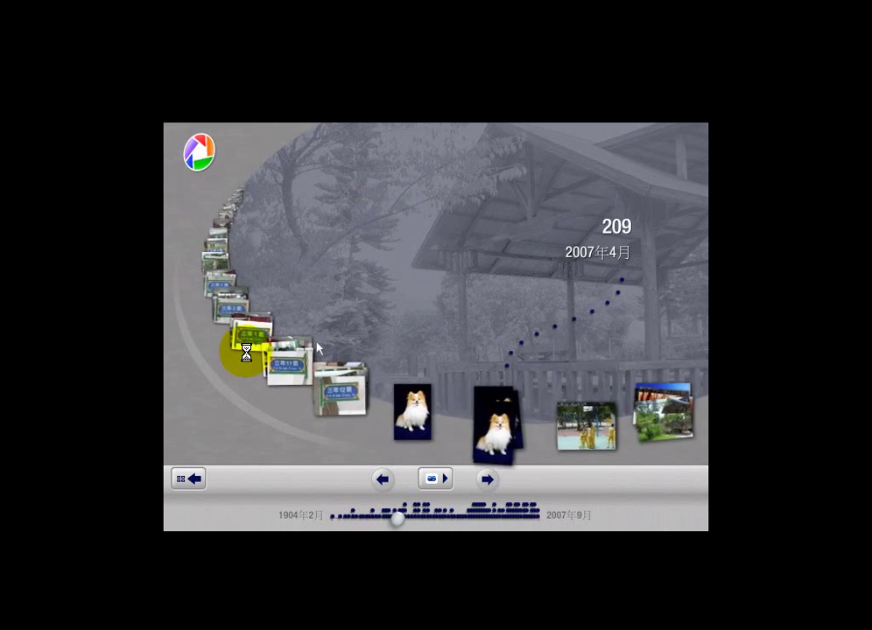
- Browse further back through the April 2007 folders in the timeline to the 304 folder
key("Left")
key("Left")
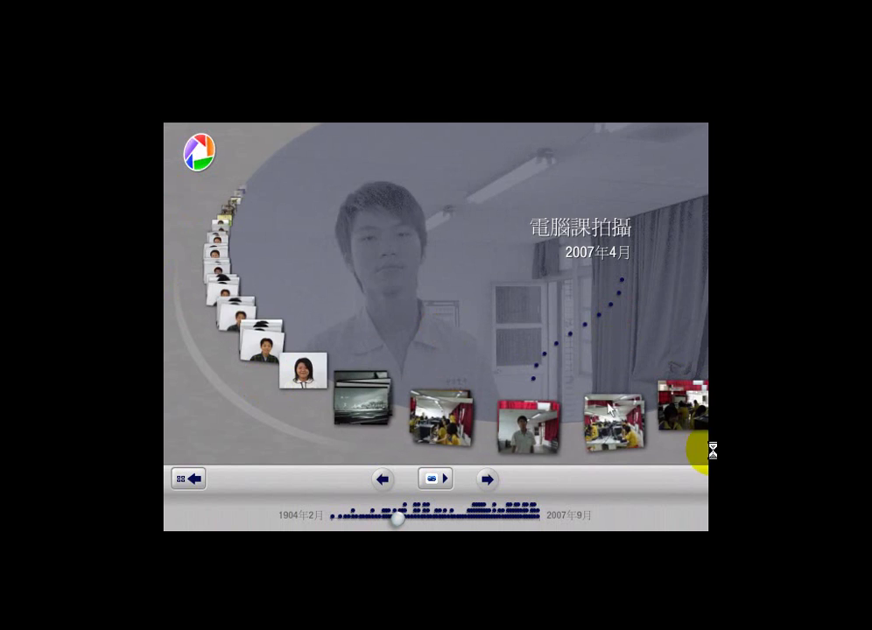
key("Left")
key("Left")
key("Left")
key("Left")
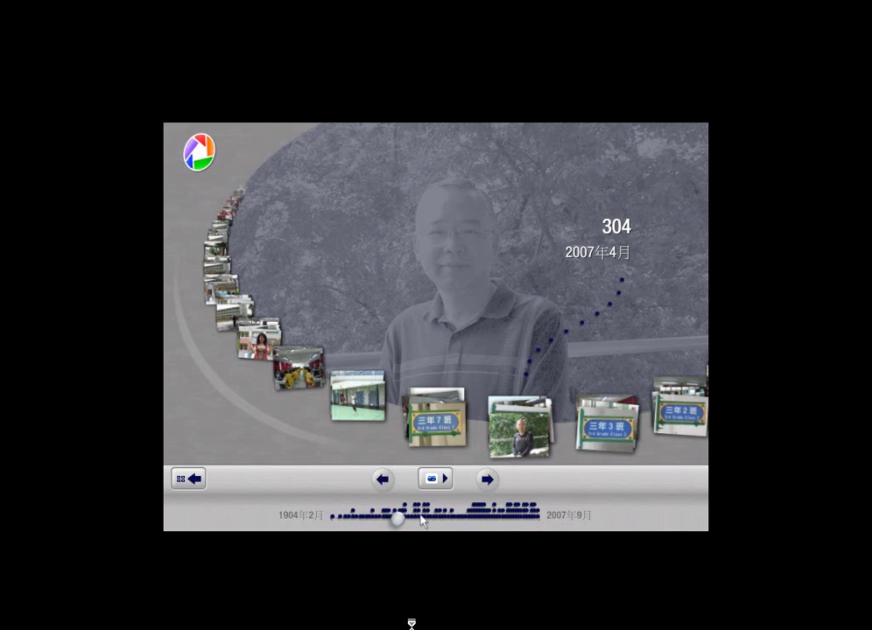
- Jump the timeline back to 2004 and bring the Flash相片樣版 folder from March 2004 to the front
left_click_drag(402, 523, 453, 524)
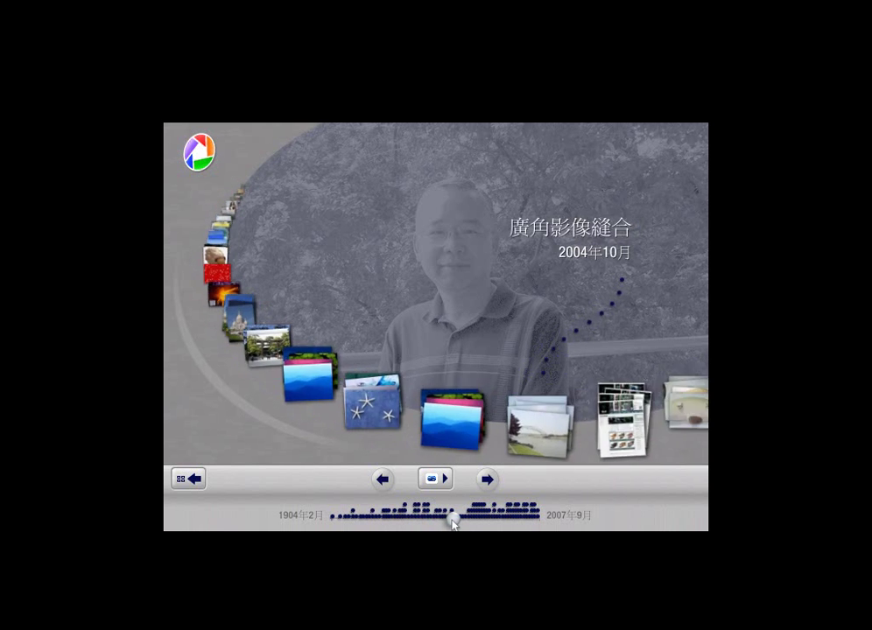
left_click(348, 513)
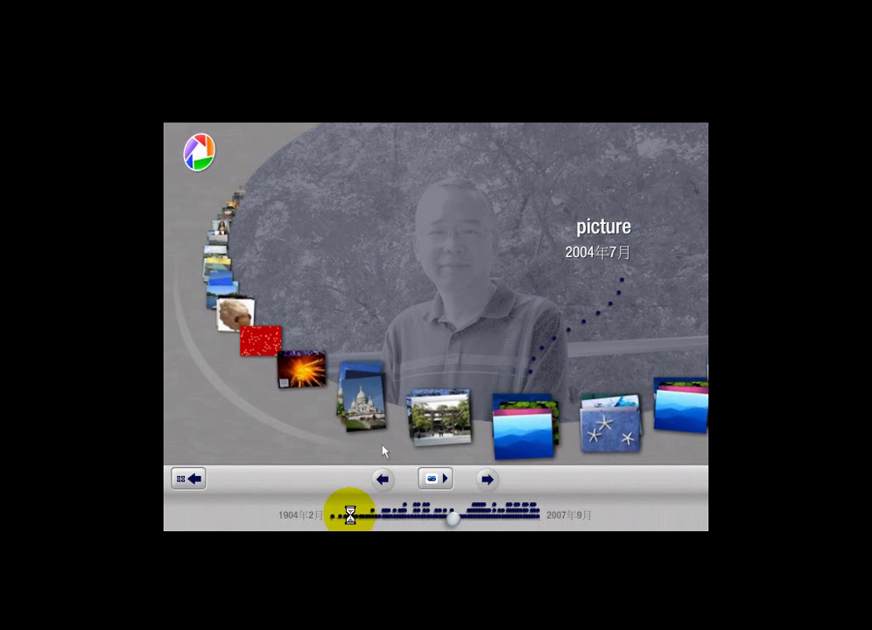
left_click(481, 482)
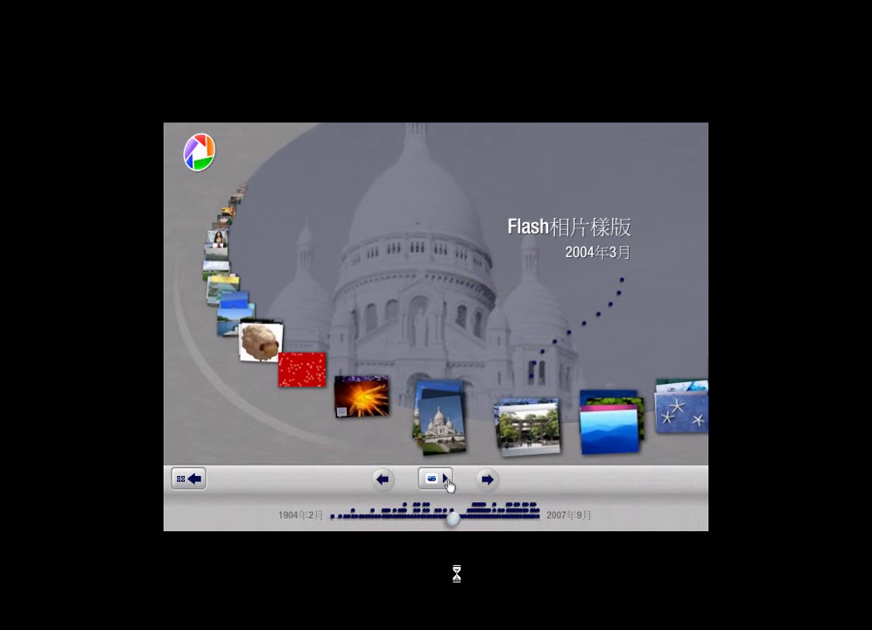
- Play the Flash相片樣版 folder as a slideshow, star the Eiffel Tower photo, and end the slideshow after the next photo
left_click(444, 481)
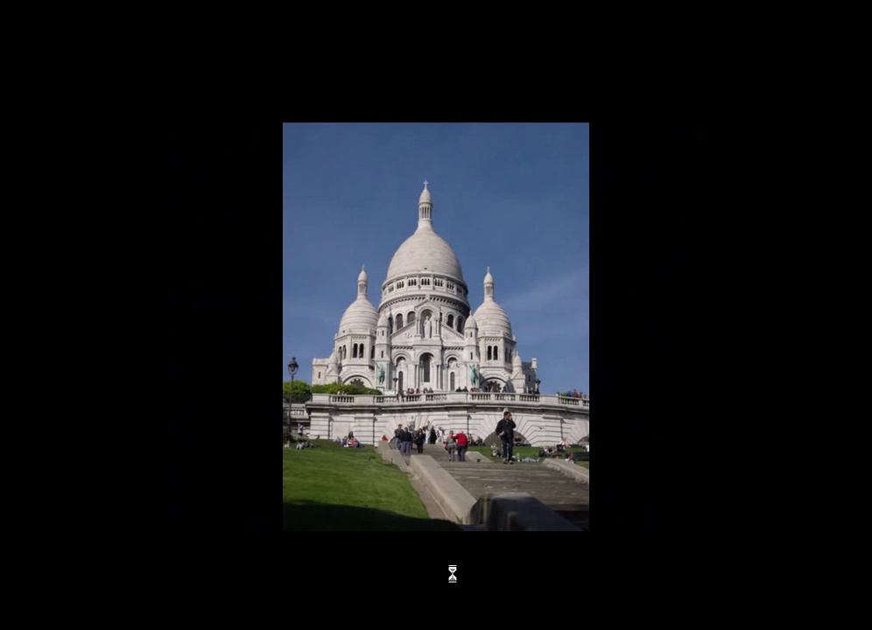
left_click(452, 574)
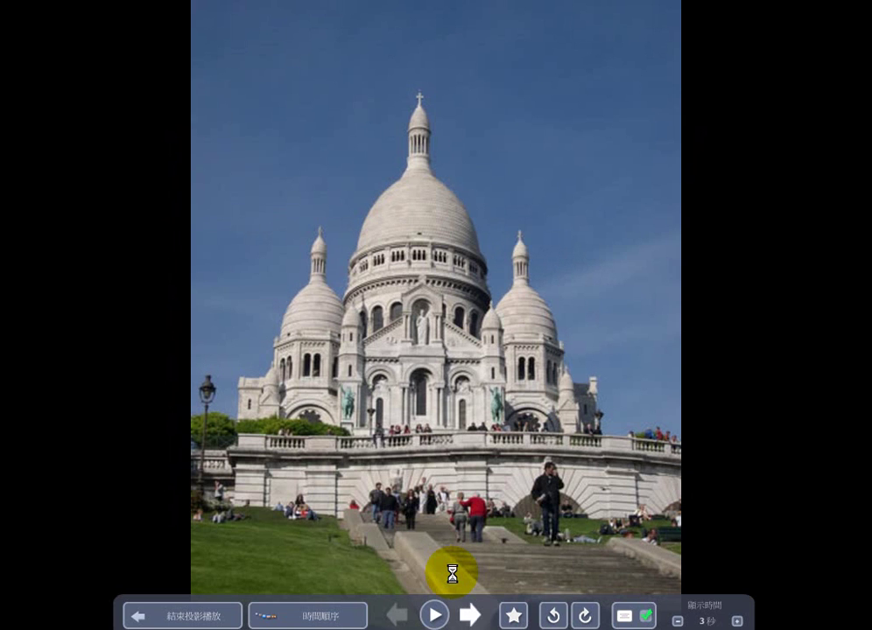
left_click(472, 616)
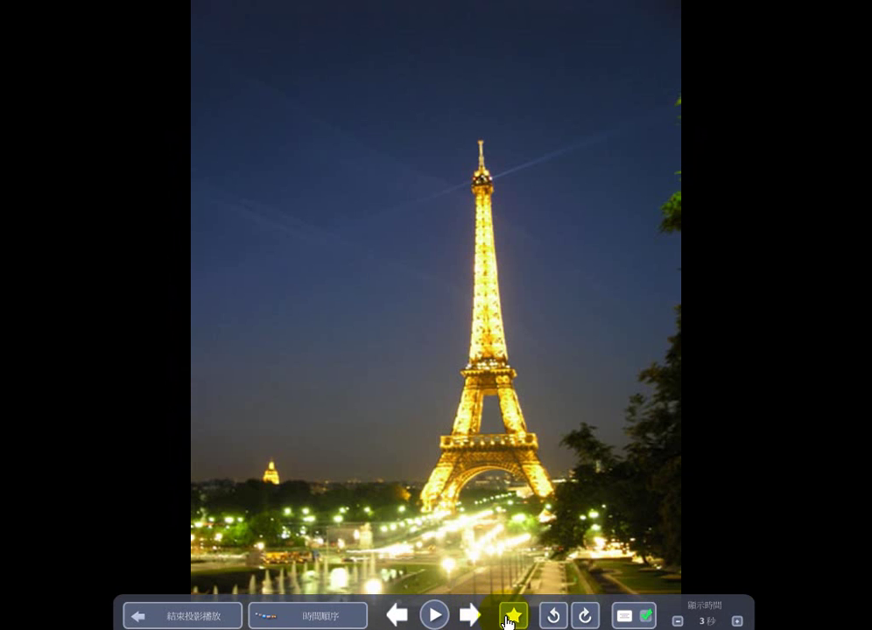
left_click(511, 617)
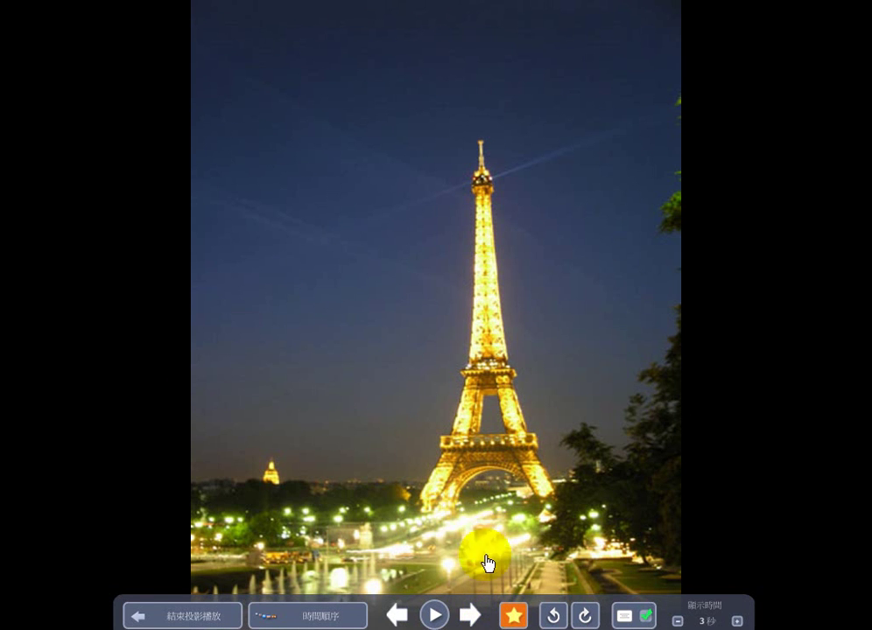
left_click(470, 619)
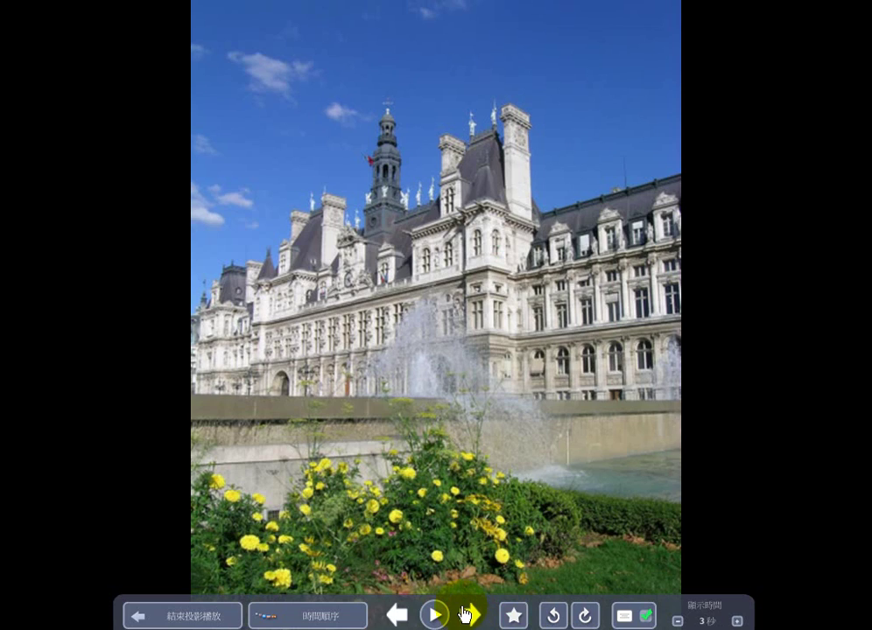
left_click(196, 618)
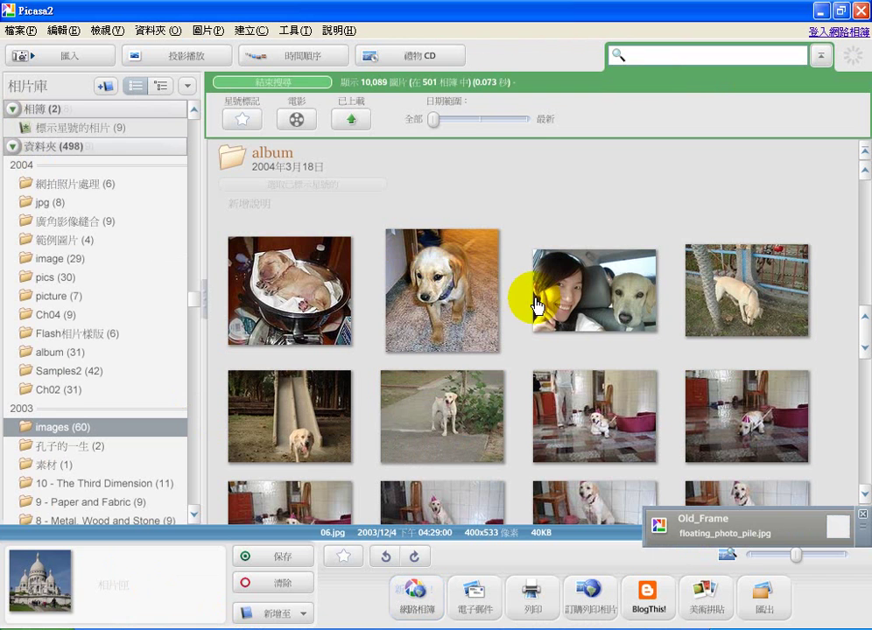
- Star the puppy photo labrador-retriever-0452.jpg and the photo DSC00412.JPG in the album folder
left_click(446, 306)
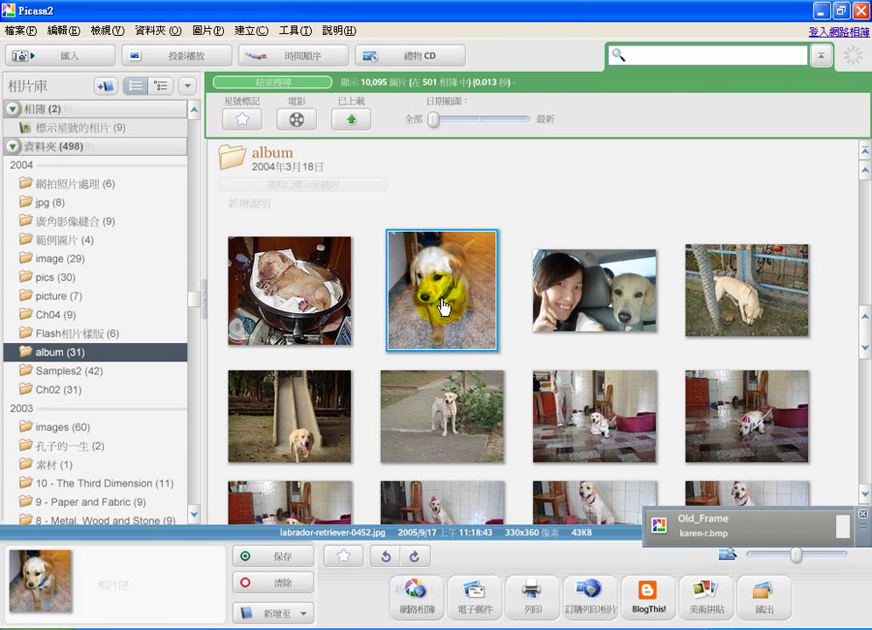
left_click(344, 558)
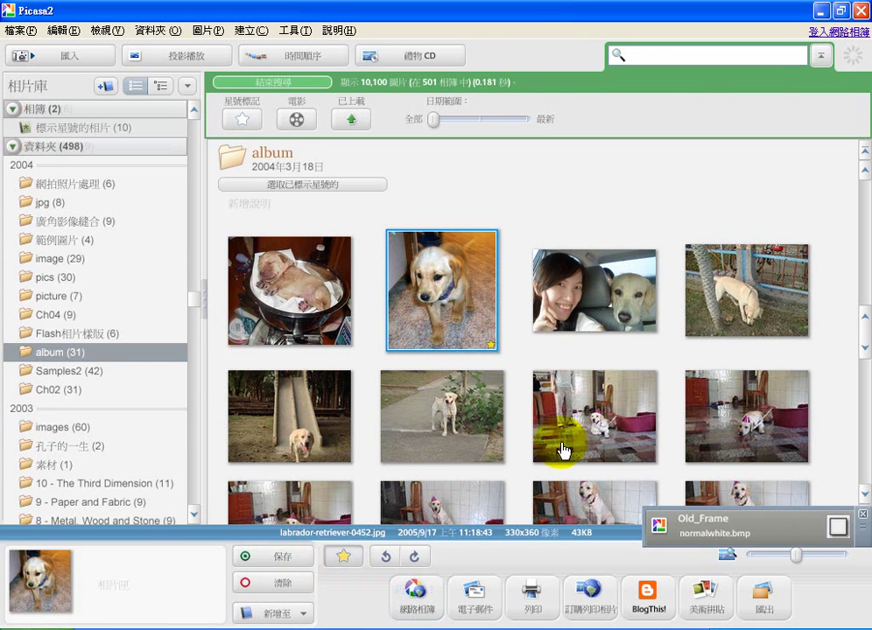
left_click(594, 448)
left_click(337, 557)
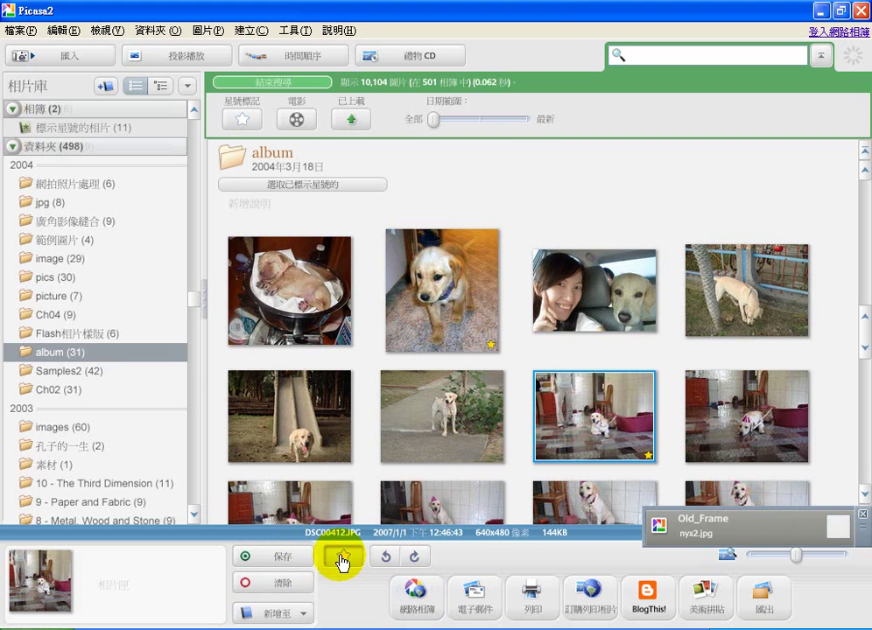
- Open the Samples2 folder and star the second wine glass photo in its first row
left_click(78, 372)
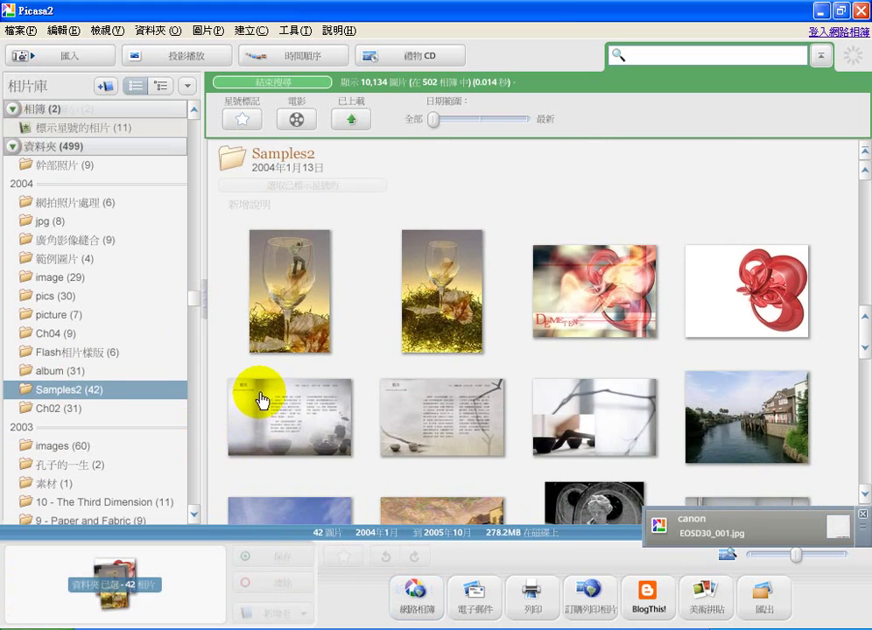
left_click(582, 329)
left_click(429, 336)
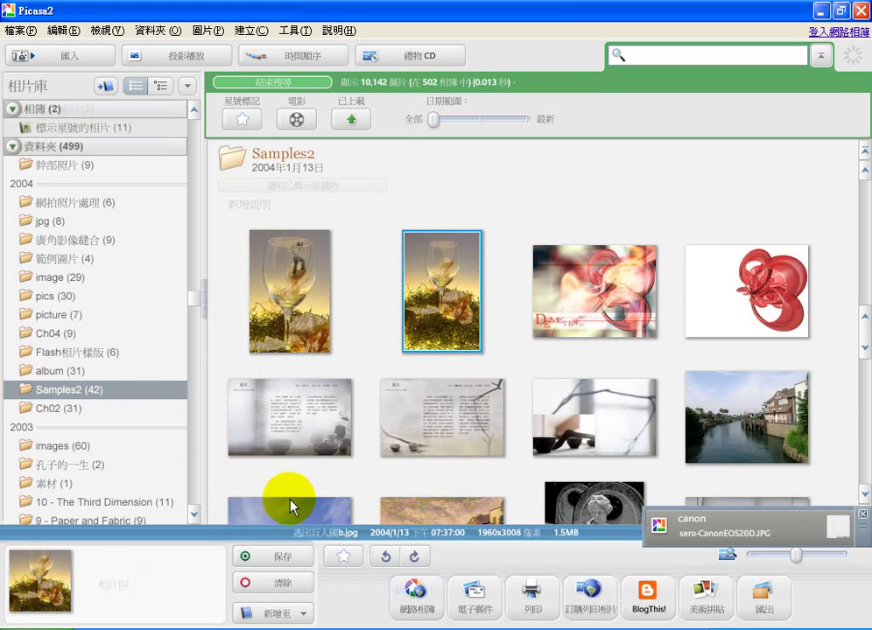
left_click(343, 556)
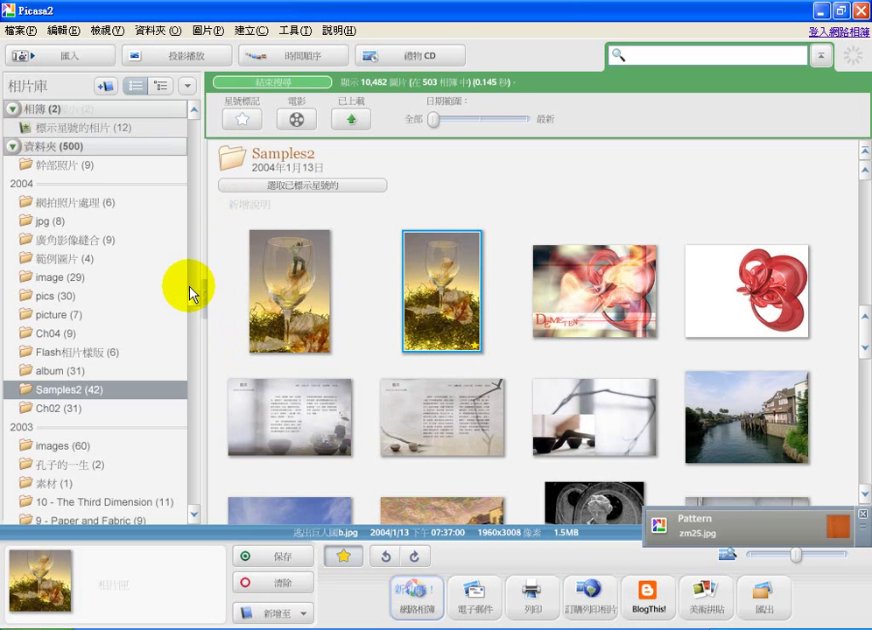
scroll(195, 293, "down", 5)
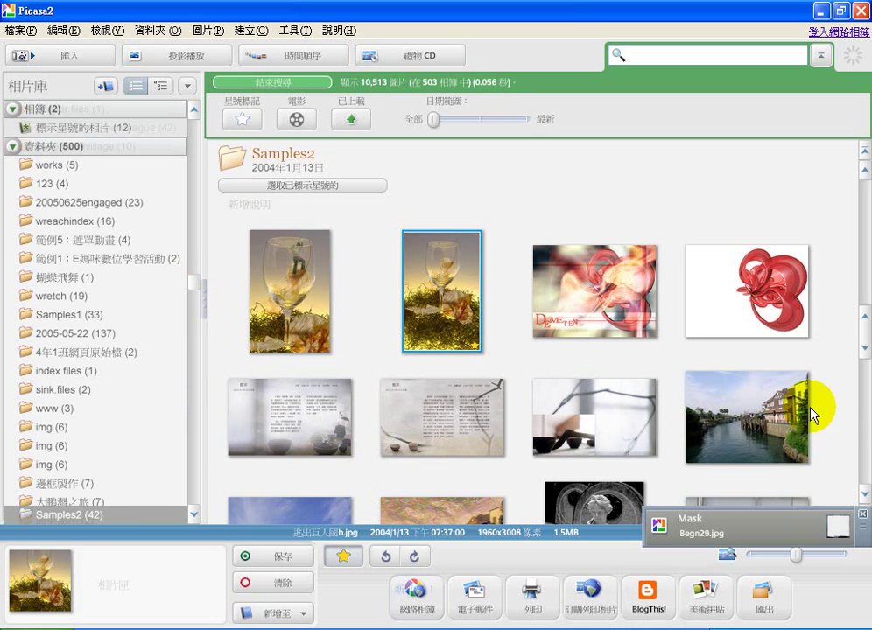
left_click(461, 418)
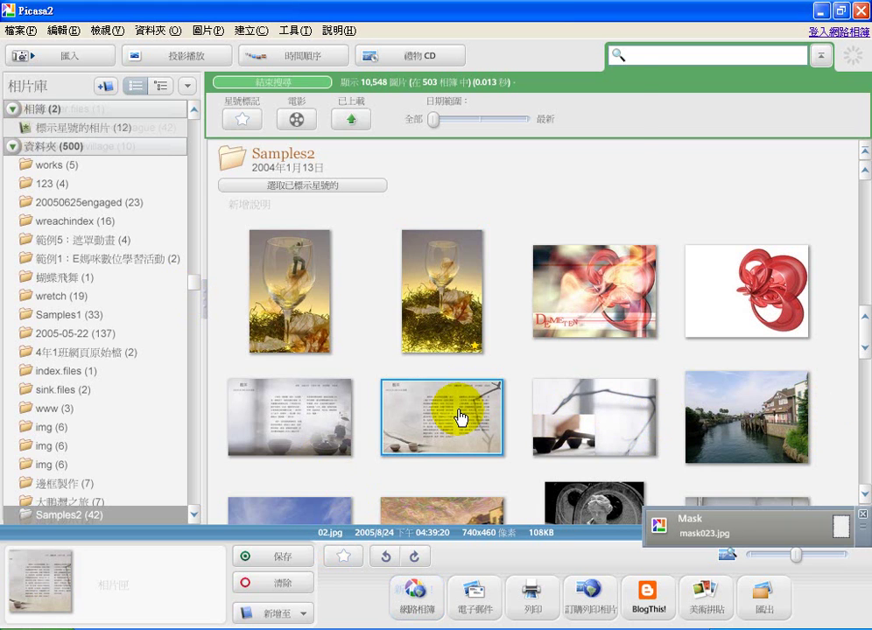
right_click(462, 418)
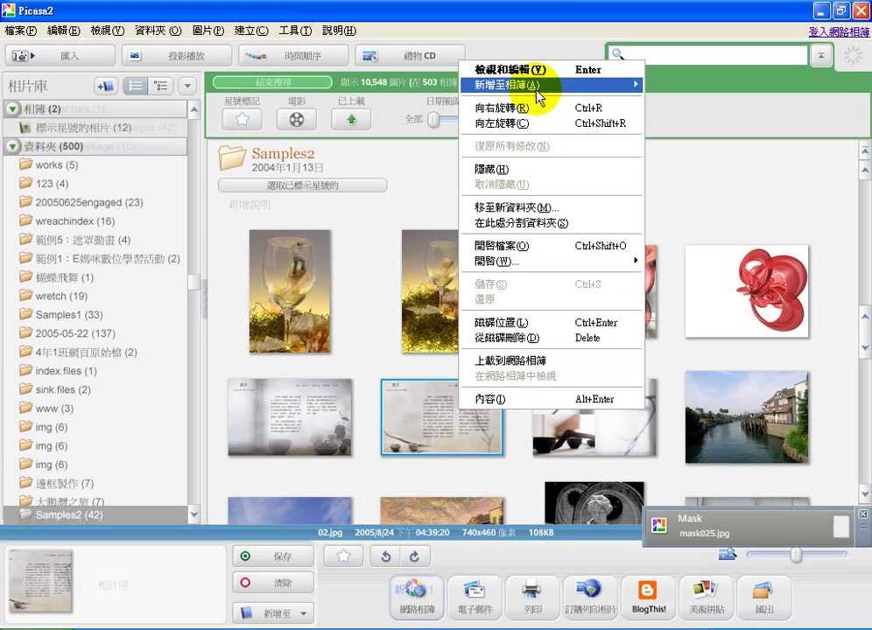
mouse_move(610, 84)
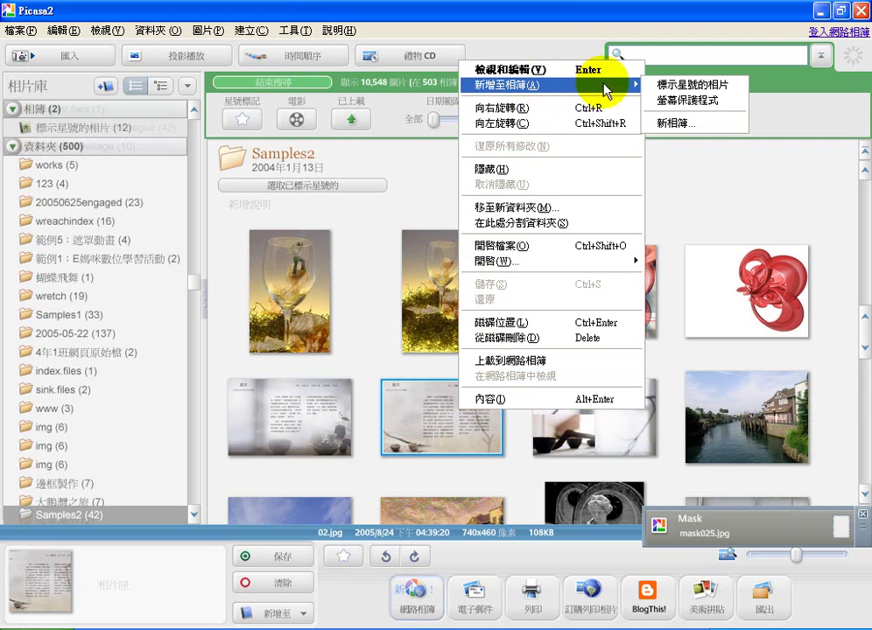
left_click(658, 124)
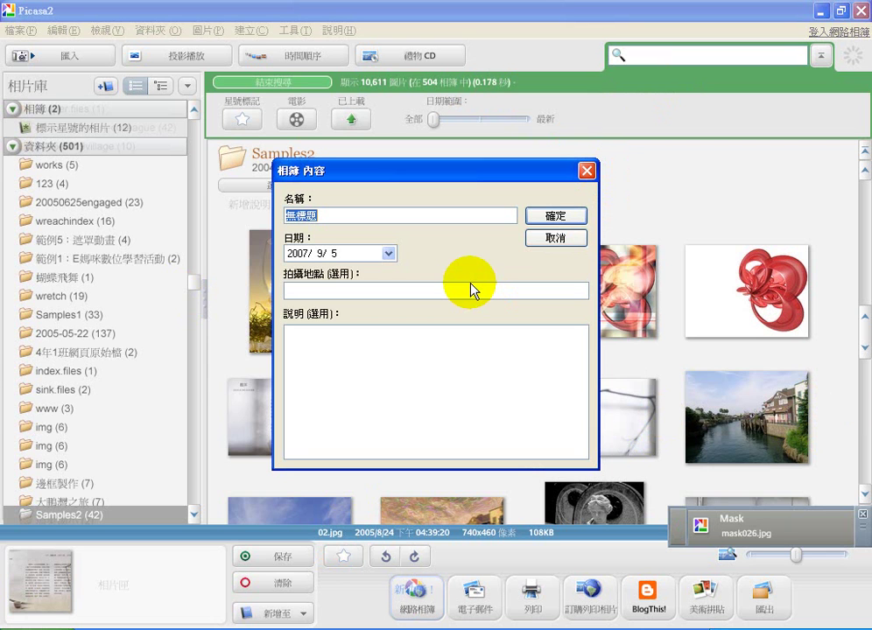
left_click(554, 239)
- Add the riverside photo 河畔a.psd from Samples2 to a new album named 河邊
left_click(723, 422)
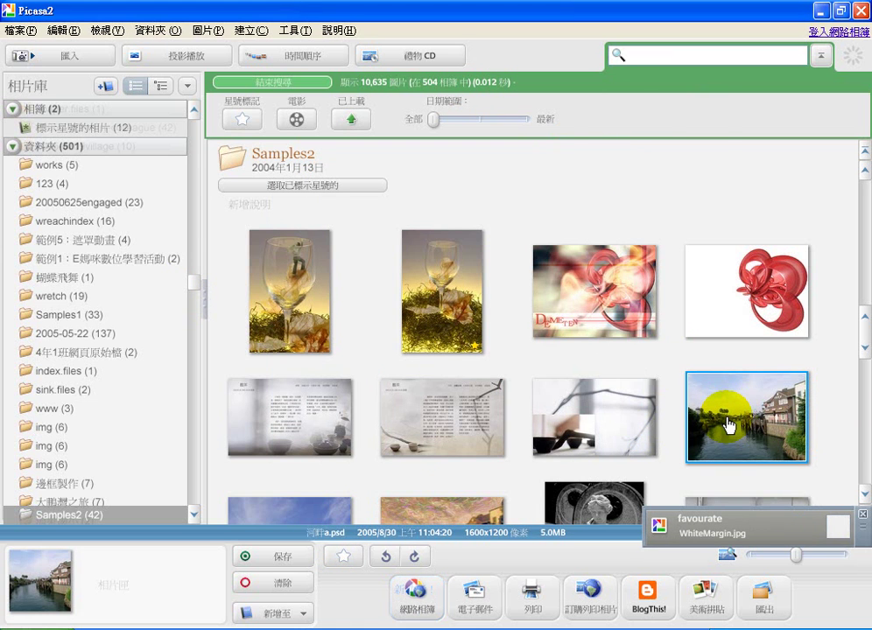
right_click(728, 420)
mouse_move(619, 91)
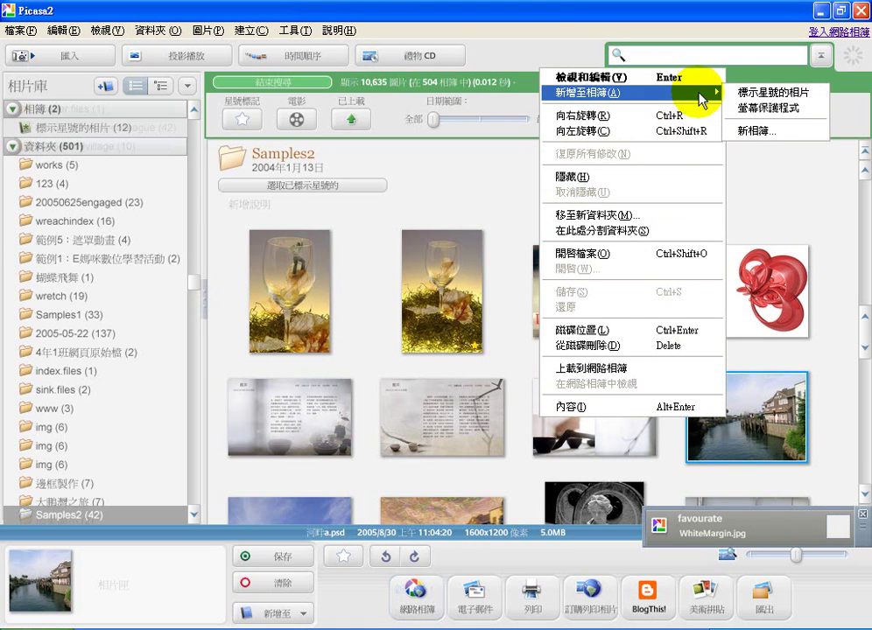
left_click(750, 131)
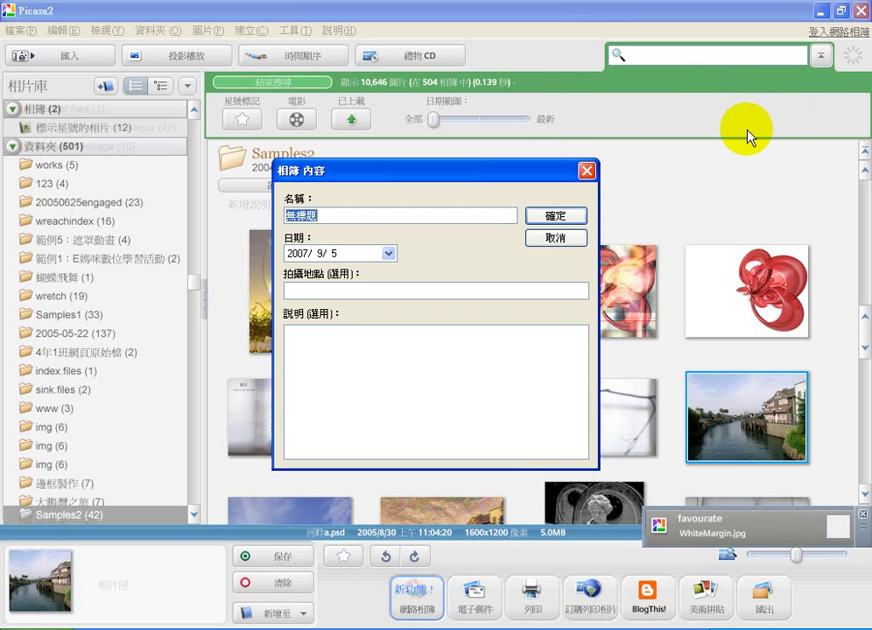
key("ctrl+space")
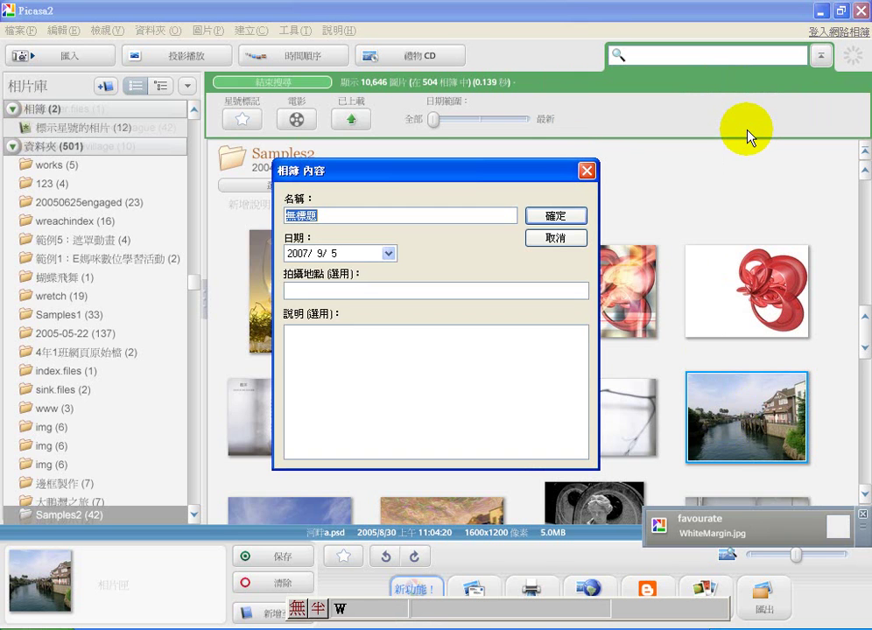
type("河邊")
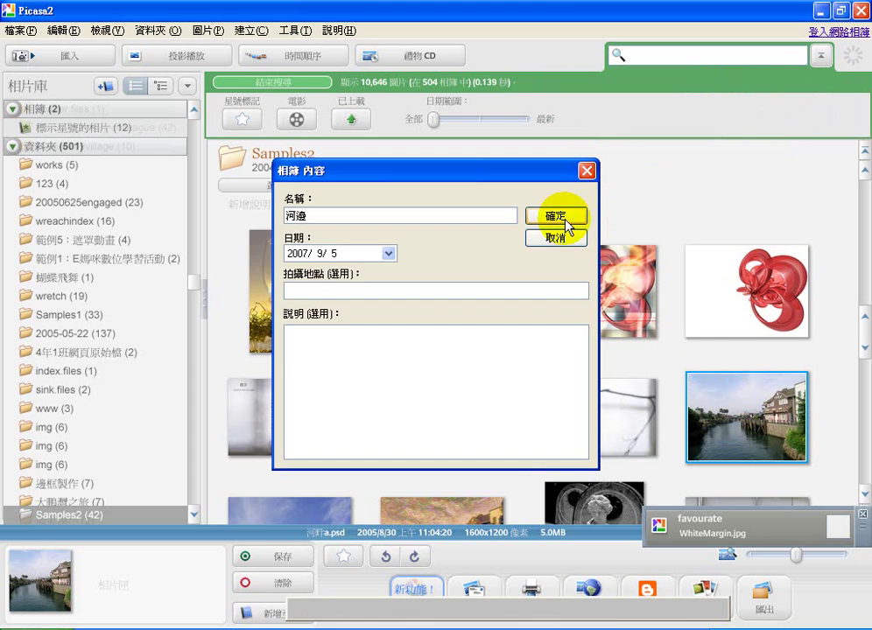
left_click(561, 218)
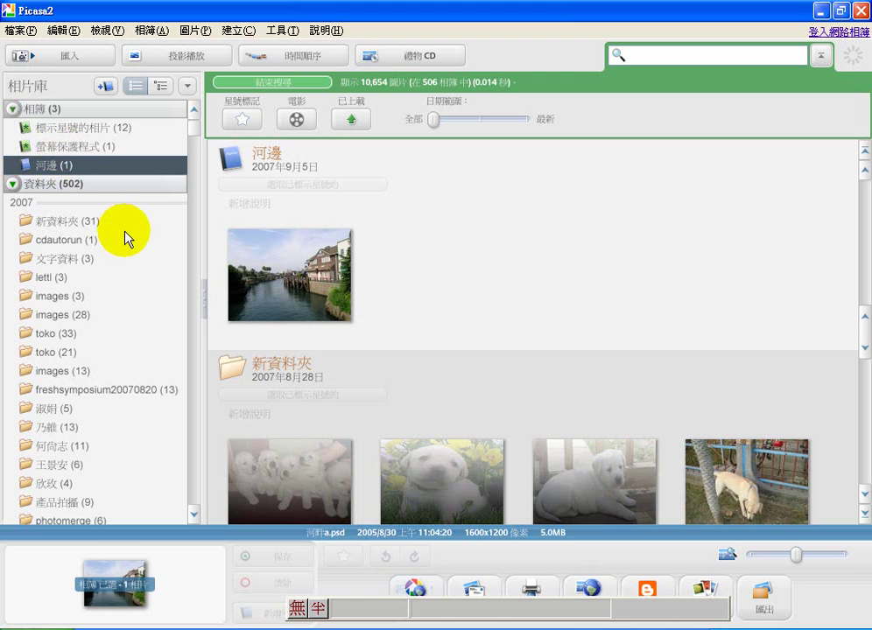
- Look through the 2007 folders, including 文字資料, lettl, 金莎 - 換季 and 301, for another waterside photo
left_click(61, 264)
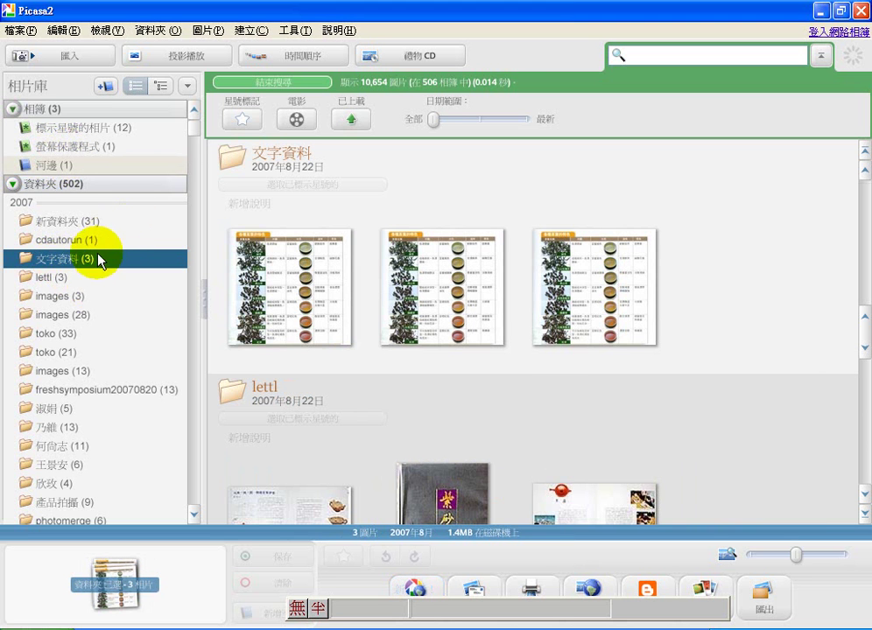
left_click(42, 278)
scroll(113, 368, "down", 6)
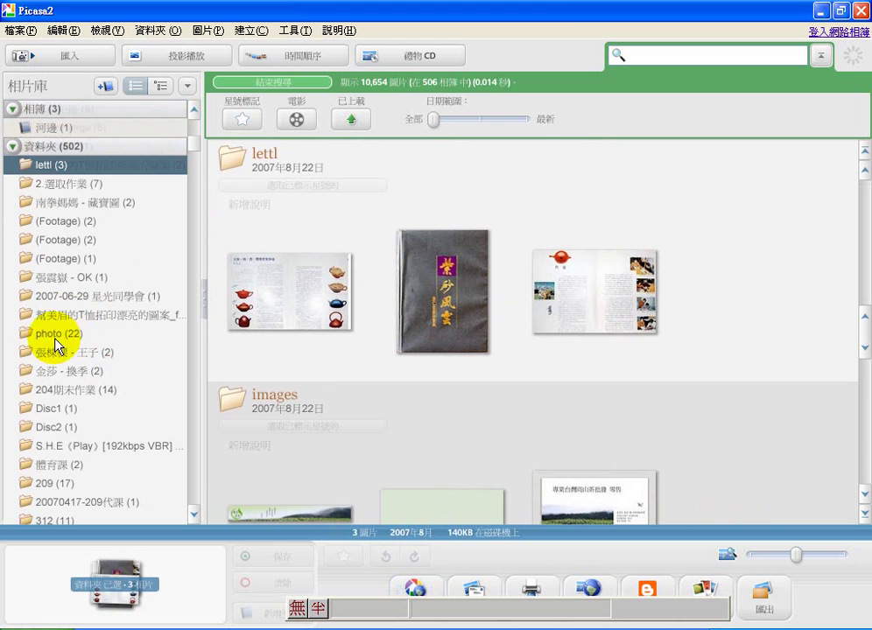
left_click(54, 354)
left_click(42, 372)
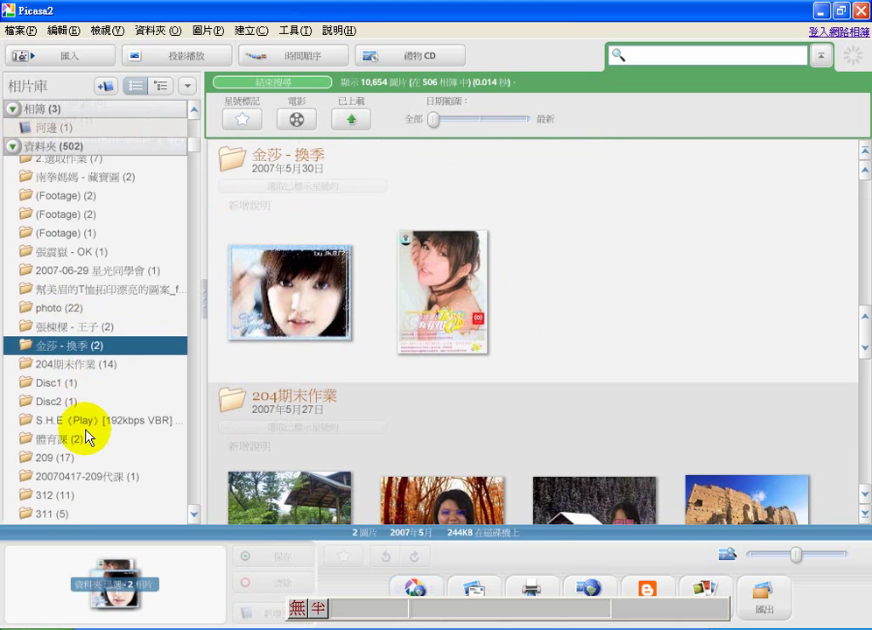
scroll(850, 495, "down", 3)
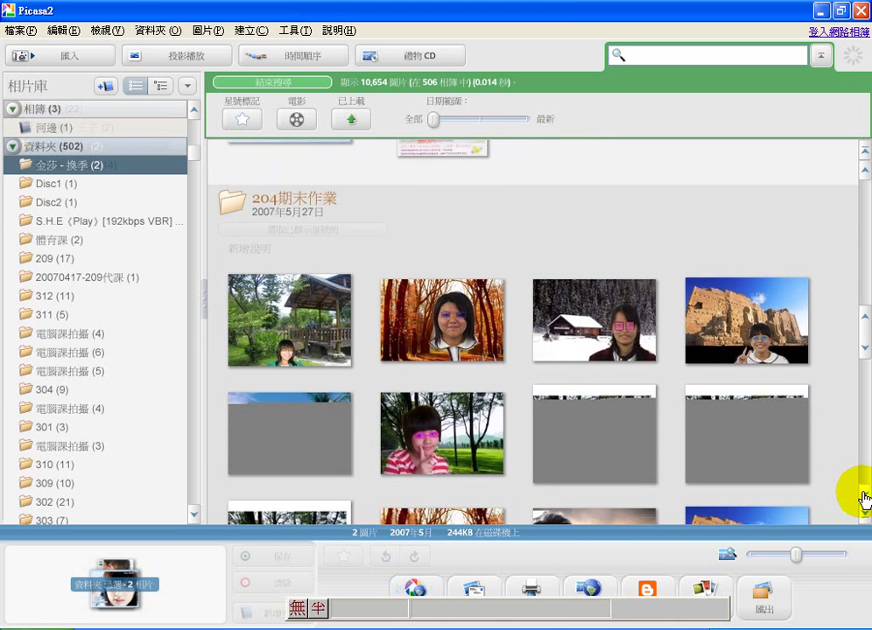
scroll(863, 497, "down", 4)
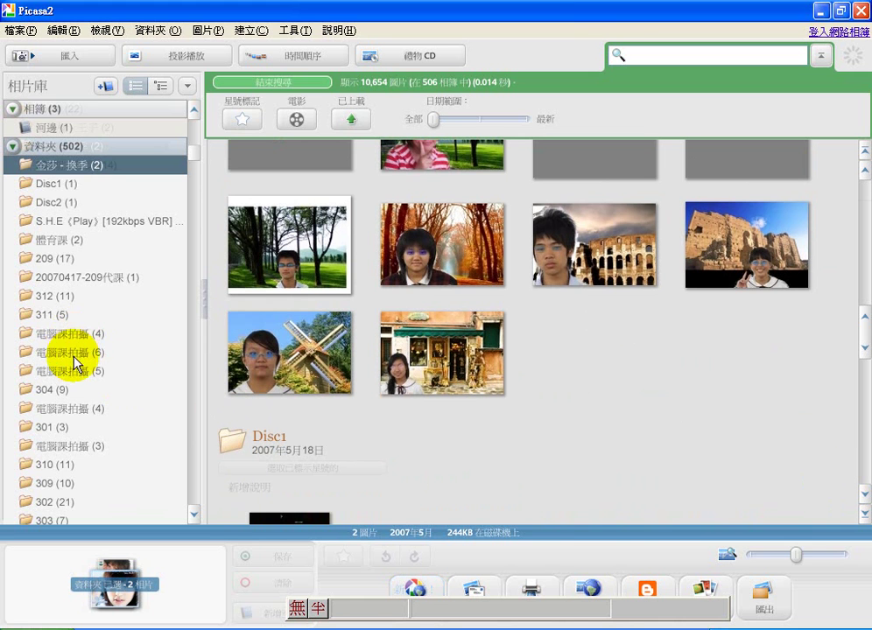
left_click(53, 428)
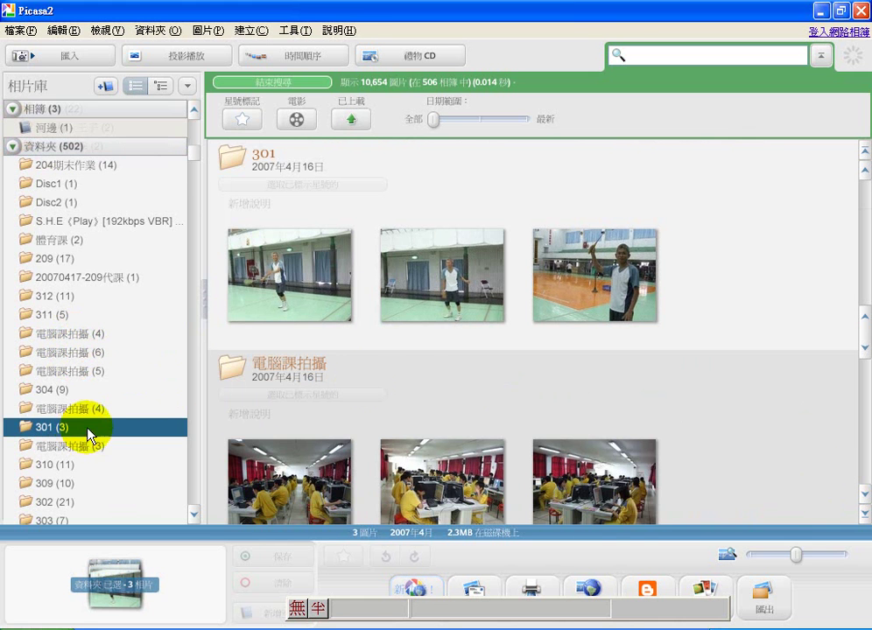
scroll(45, 422, "down", 2)
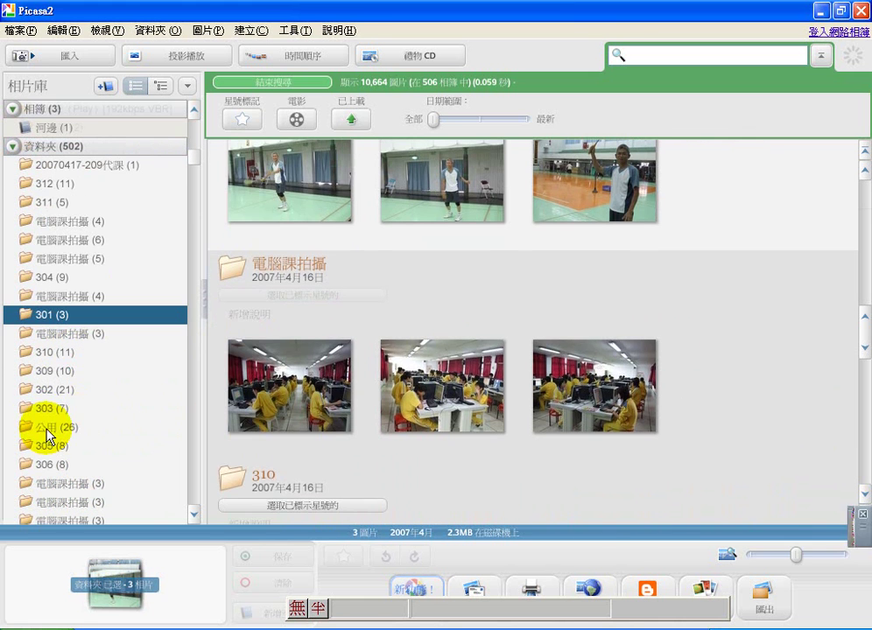
left_click(47, 427)
- Add the first lake photo, desktopwallpaper0.bmp, from the yodm3d免費虛擬桌面(綠色) folder to the 河邊 album
left_click(105, 220)
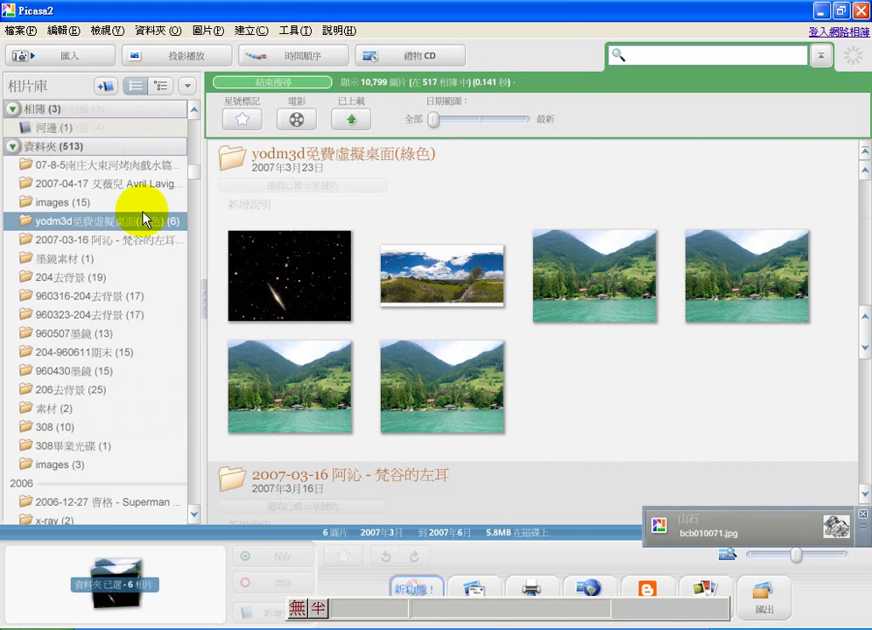
left_click(583, 292)
right_click(583, 292)
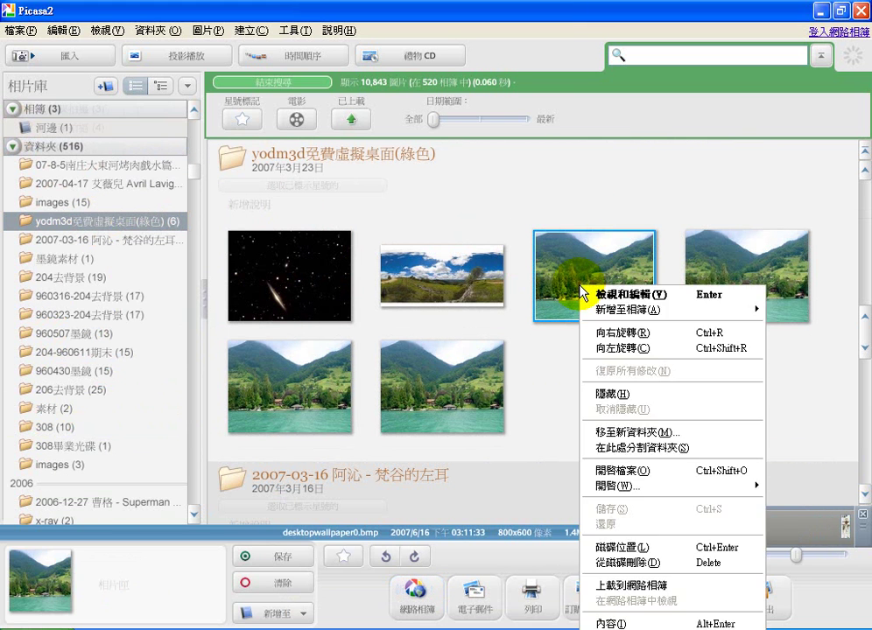
mouse_move(602, 315)
left_click(780, 342)
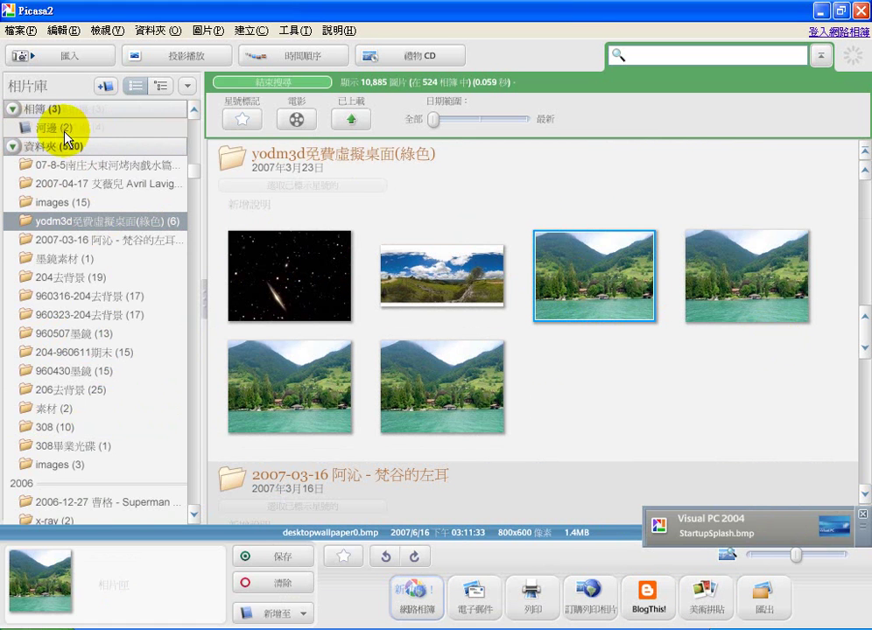
- Open the 河邊 album, select both photos with a selection frame and again with Select All, clearing the selection each time
left_click(63, 127)
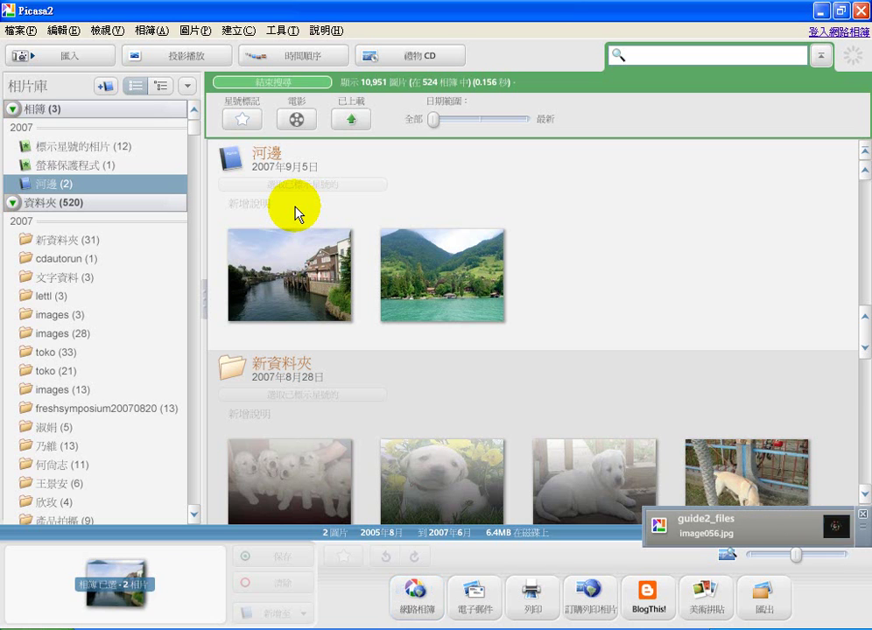
left_click(468, 296)
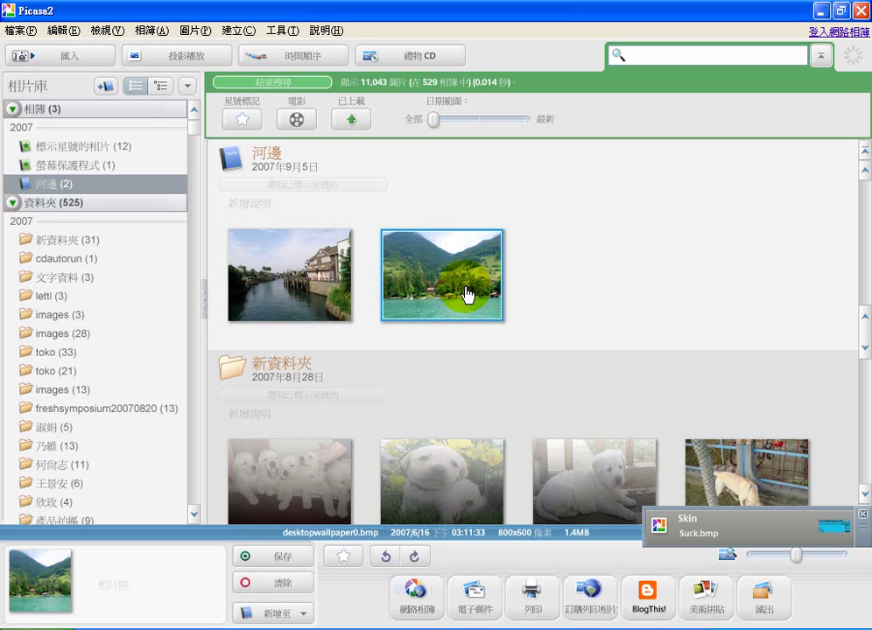
left_click_drag(551, 244, 256, 309)
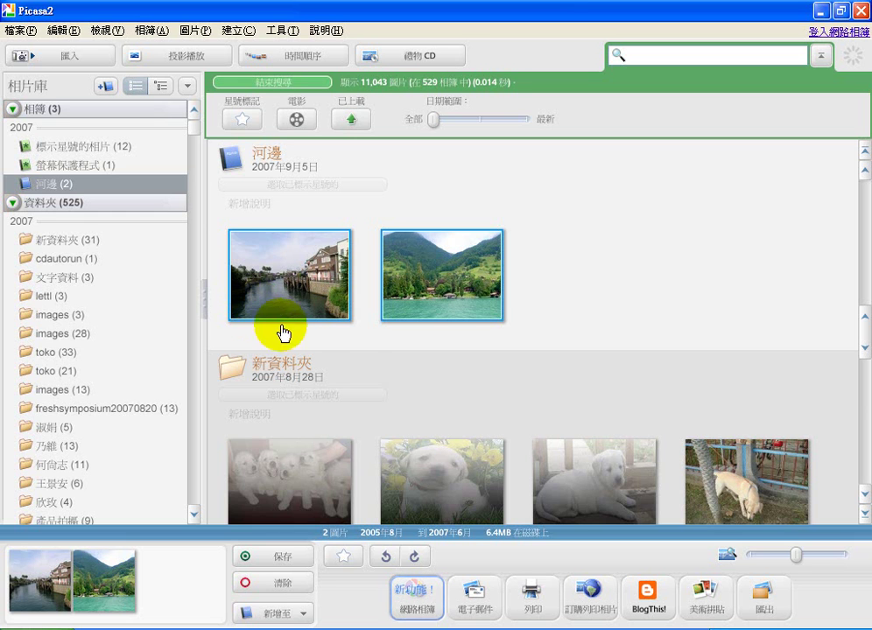
left_click(569, 302)
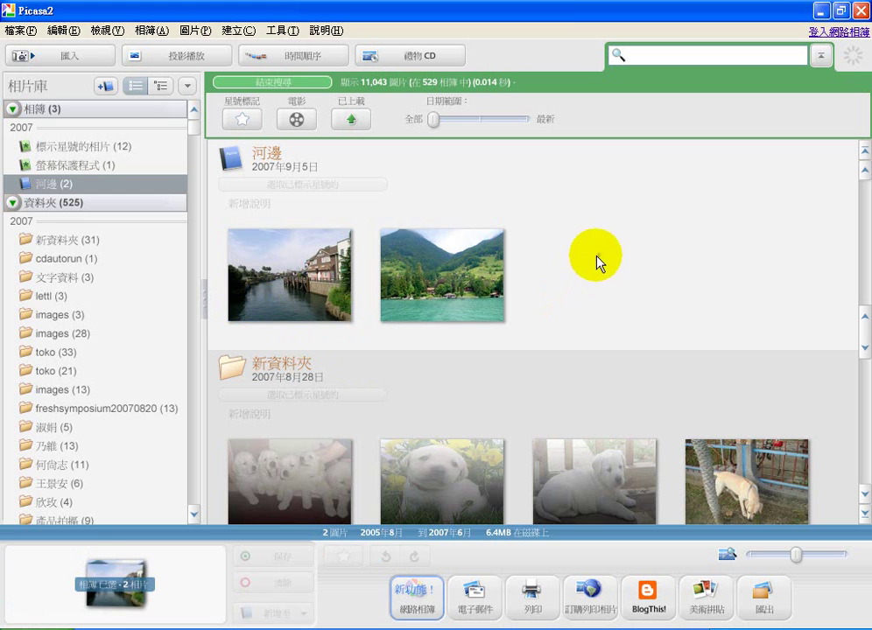
key("ctrl+a")
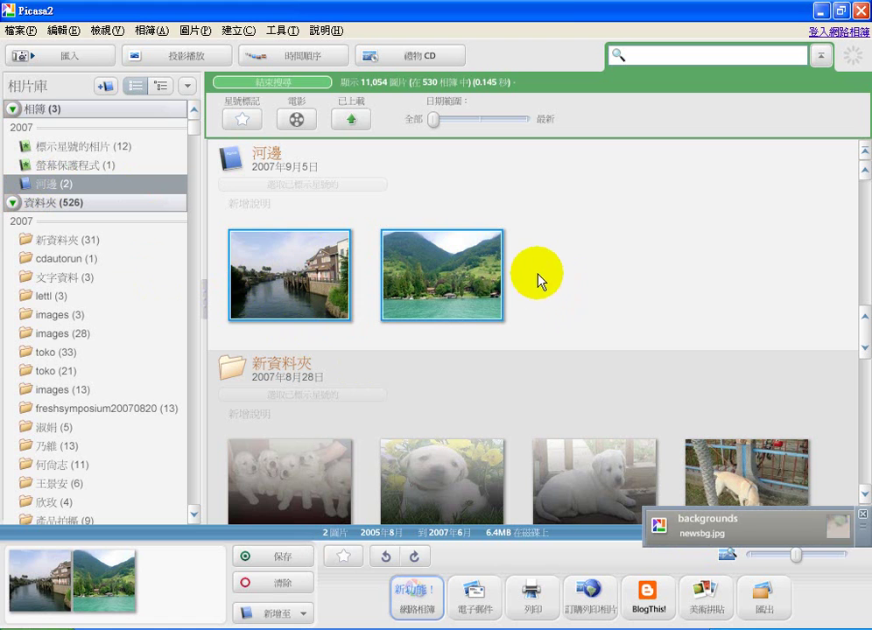
left_click(558, 263)
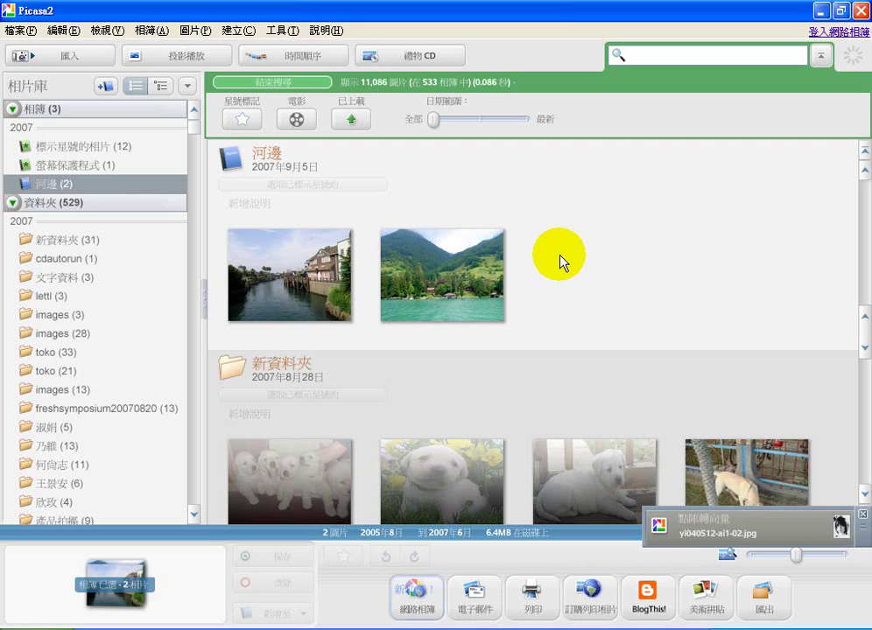
- Look at the sorting options available for the 河邊 album without applying one
right_click(74, 190)
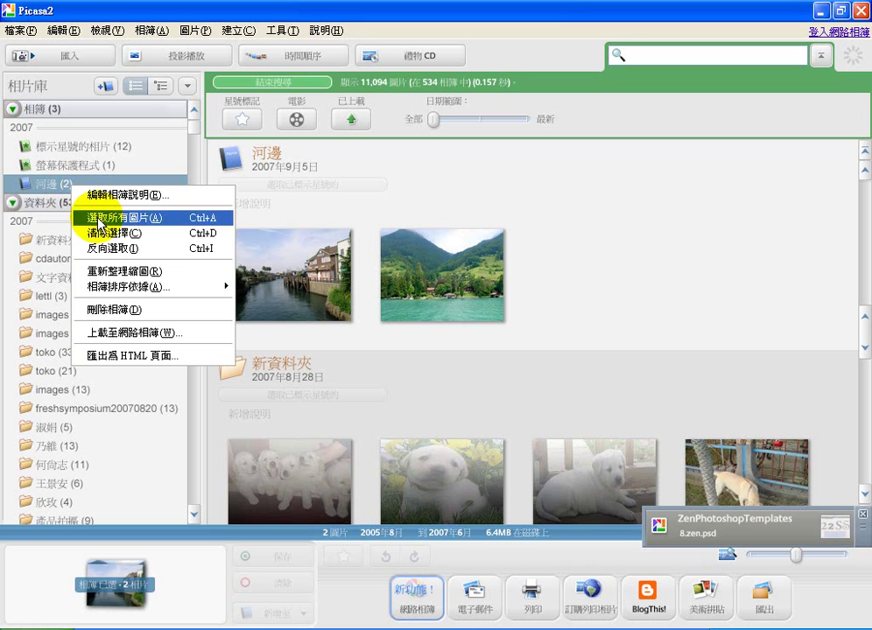
mouse_move(194, 289)
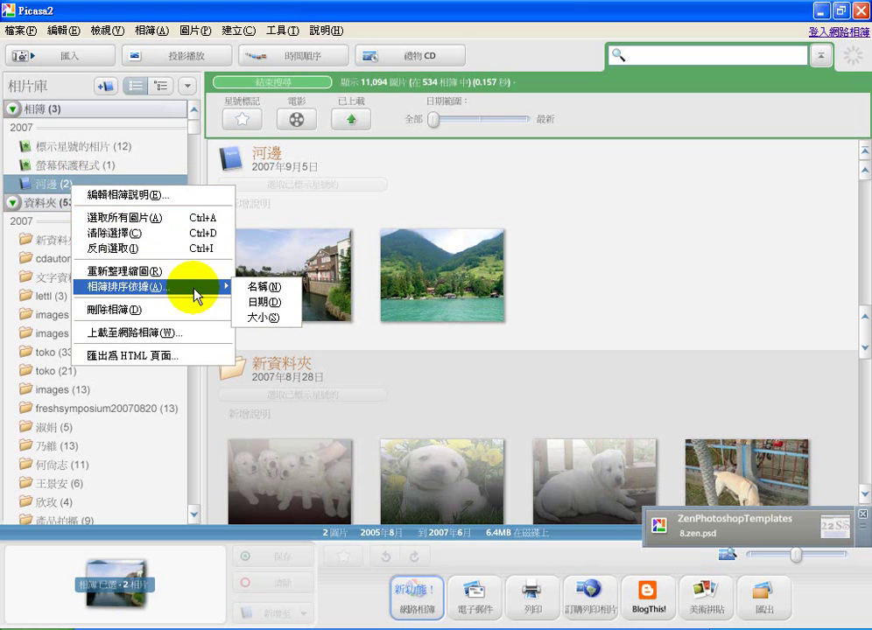
left_click(331, 312)
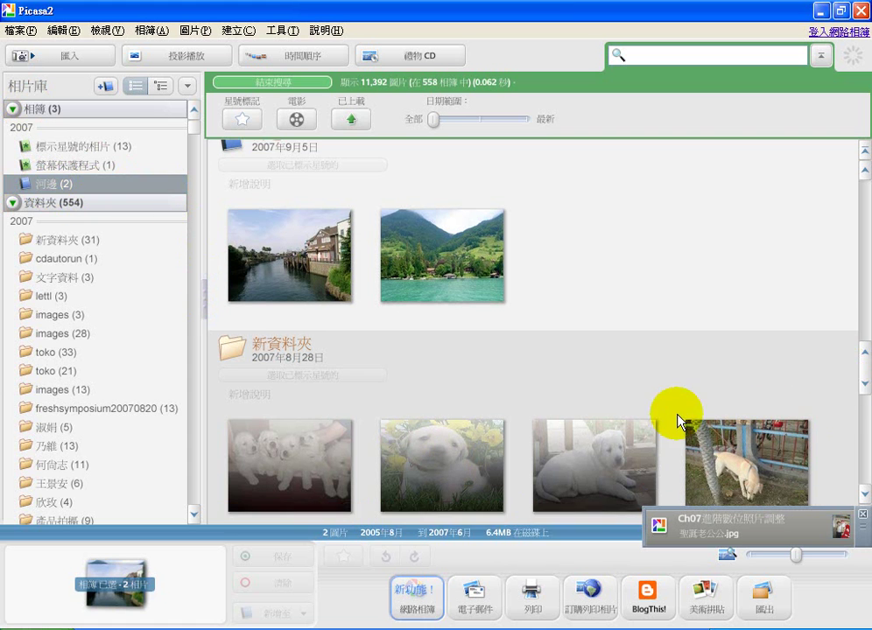
- Add all three photos from the 1.RGB與CMYK介紹 folder to the 河邊 album
left_click(285, 296)
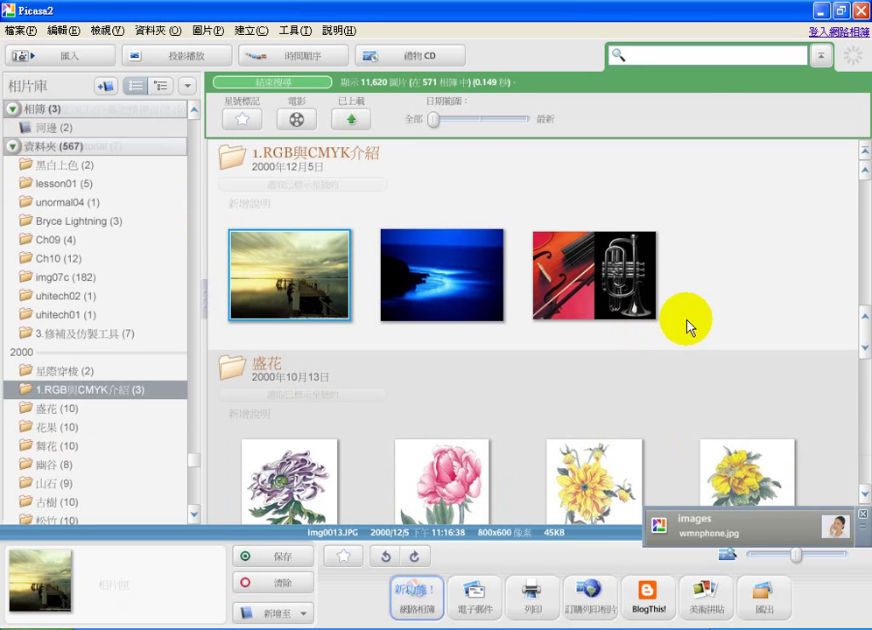
left_click(602, 287, "shift")
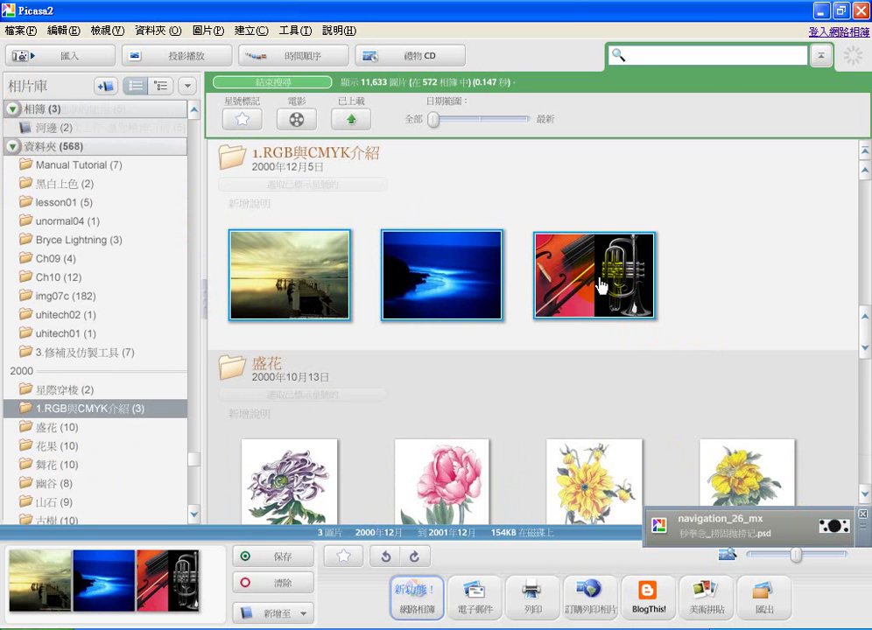
right_click(600, 279)
mouse_move(723, 302)
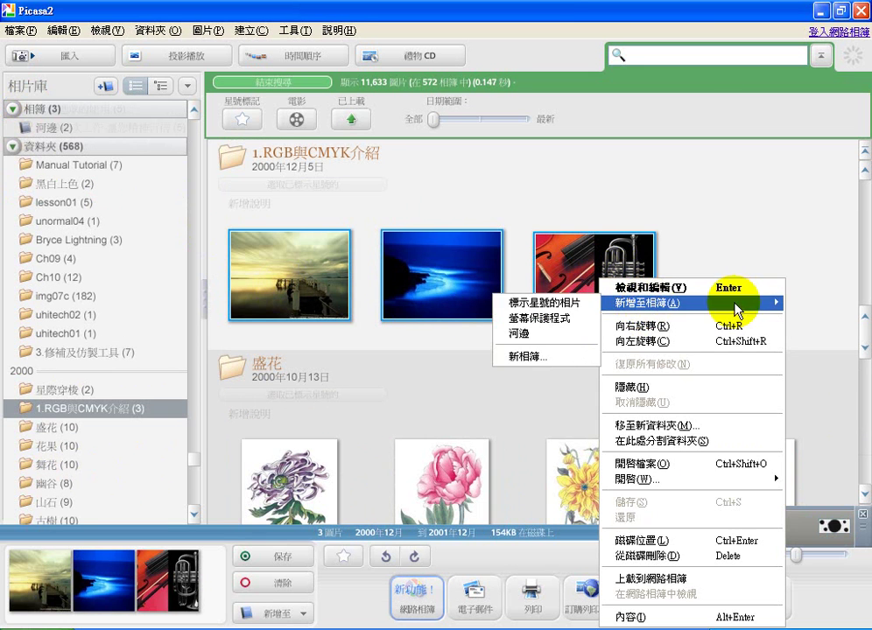
left_click(554, 335)
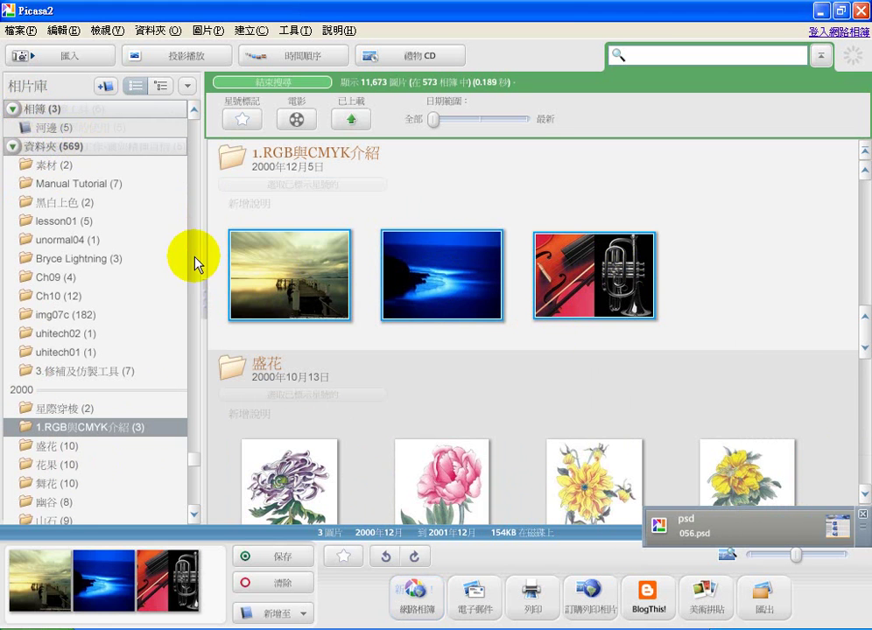
- Browse the folders from the year 2000 and open the 生活點滴 folder
scroll(184, 464, "down", 5)
left_click(26, 317)
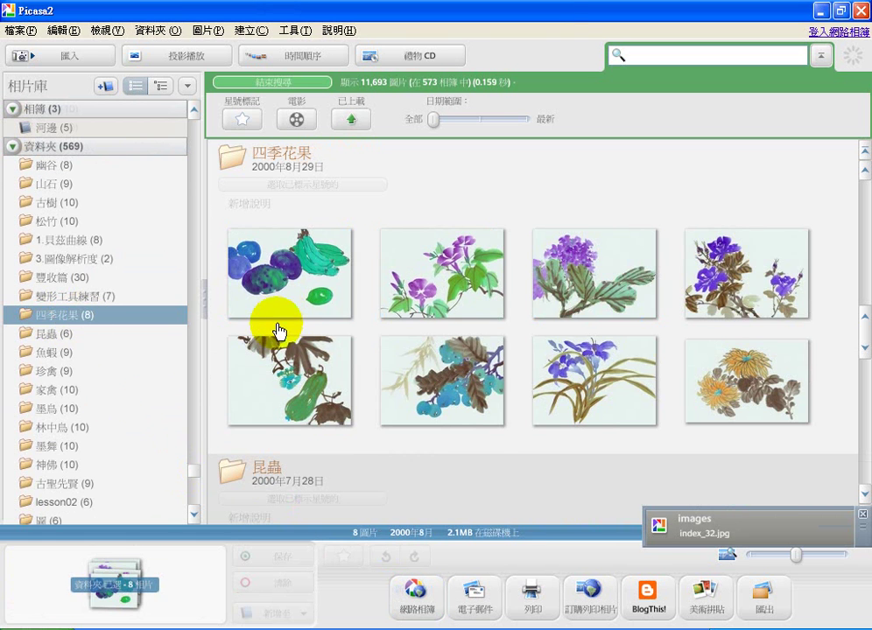
left_click(41, 335)
left_click(54, 387)
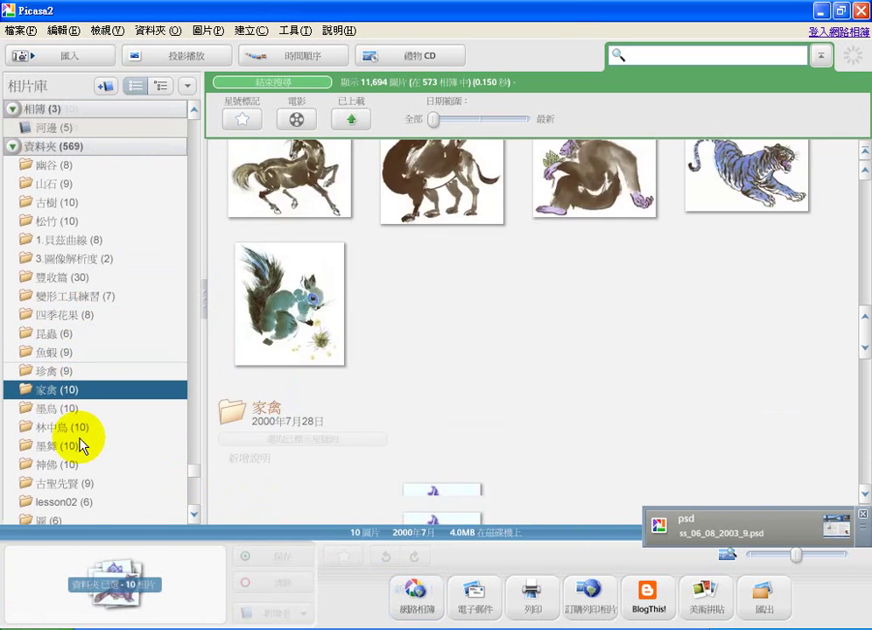
scroll(75, 421, "down", 3)
left_click(66, 350)
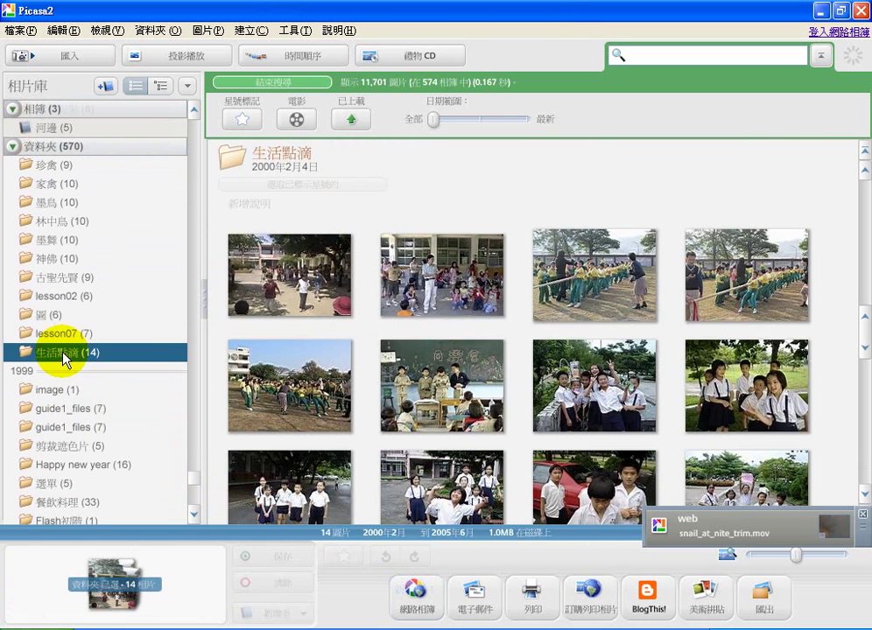
- Add the first eight photos of the 生活點滴 folder to a new album named 生活點滴, leaving its description empty
left_click(252, 303)
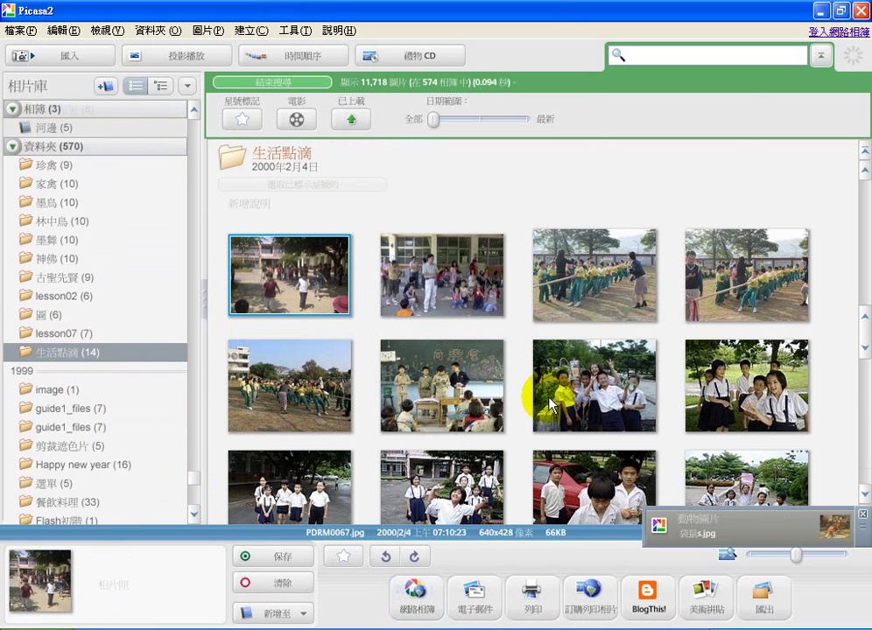
left_click(744, 385, "shift")
right_click(744, 385)
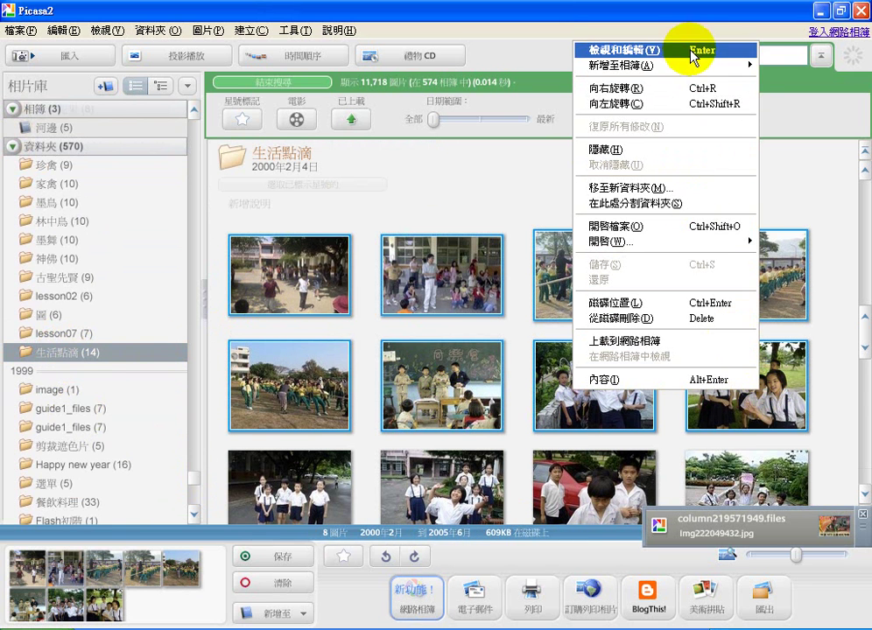
mouse_move(715, 67)
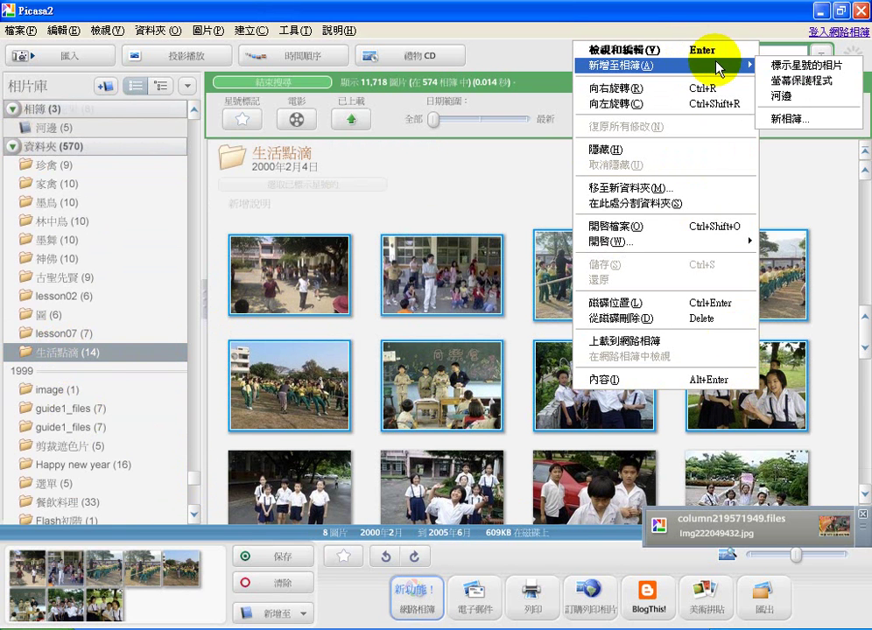
left_click(790, 119)
left_click_drag(365, 173, 338, 85)
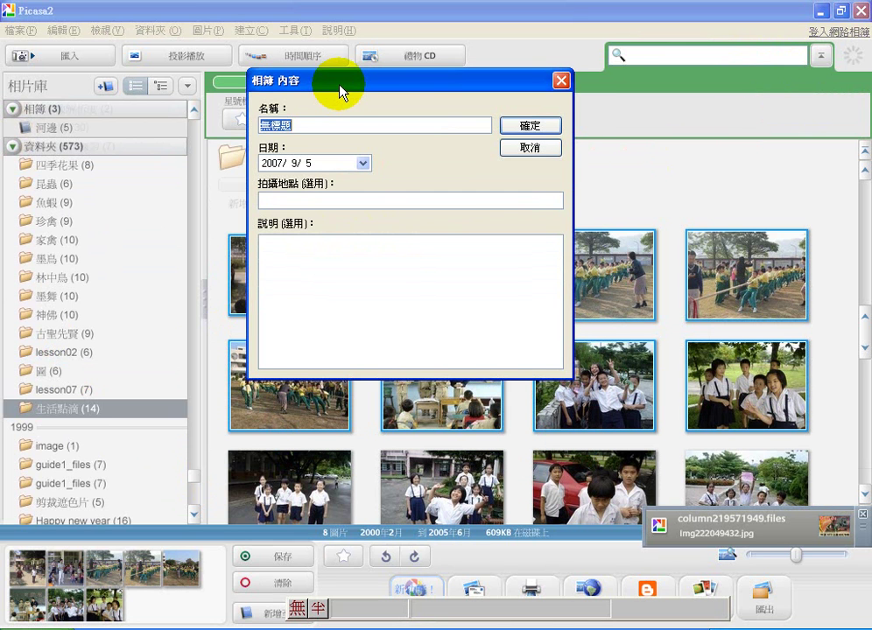
type("生活點滴")
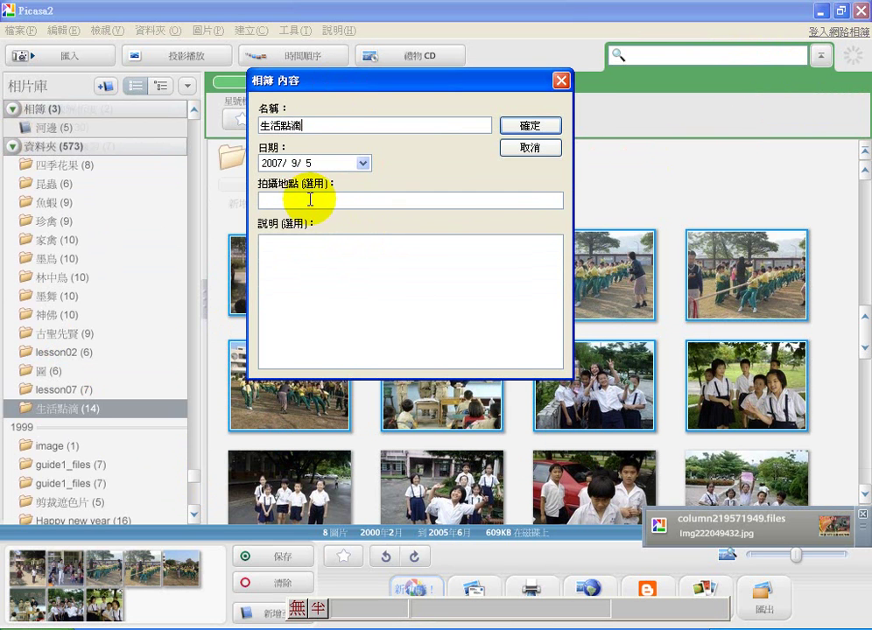
left_click(291, 270)
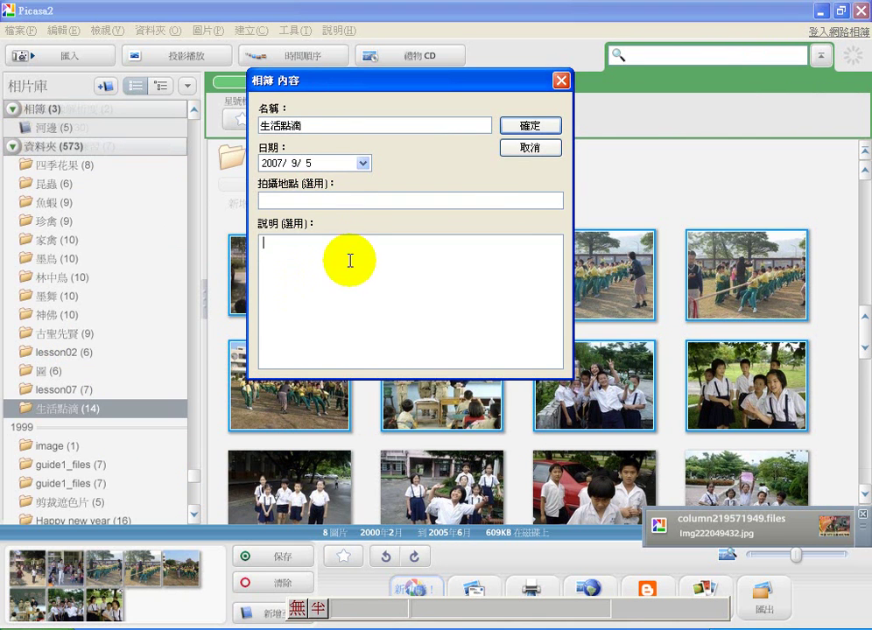
left_click(541, 128)
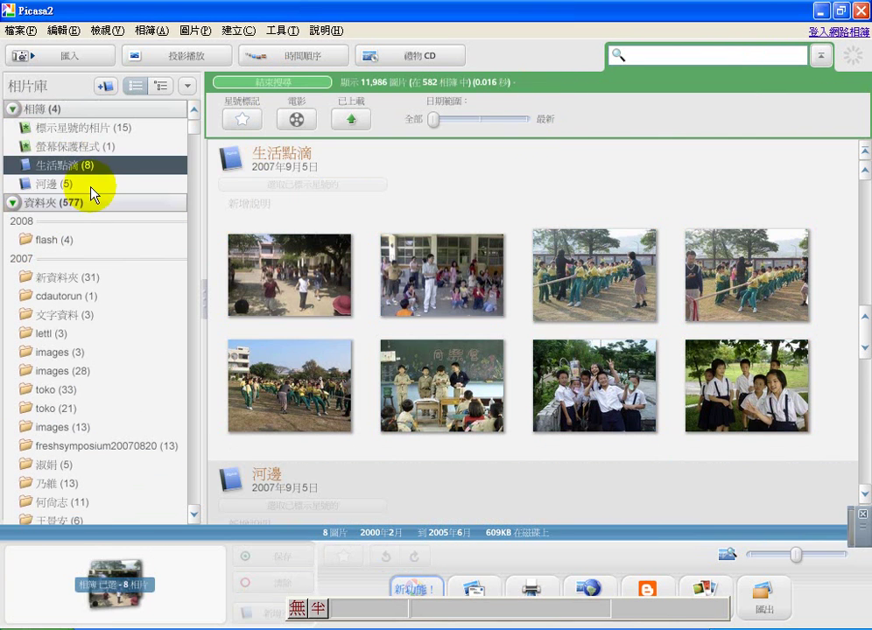
- Add the classroom performance photo DSC00025.jpg from the 生活點滴 album to the 河邊 album and review both albums
left_click(51, 183)
left_click(50, 166)
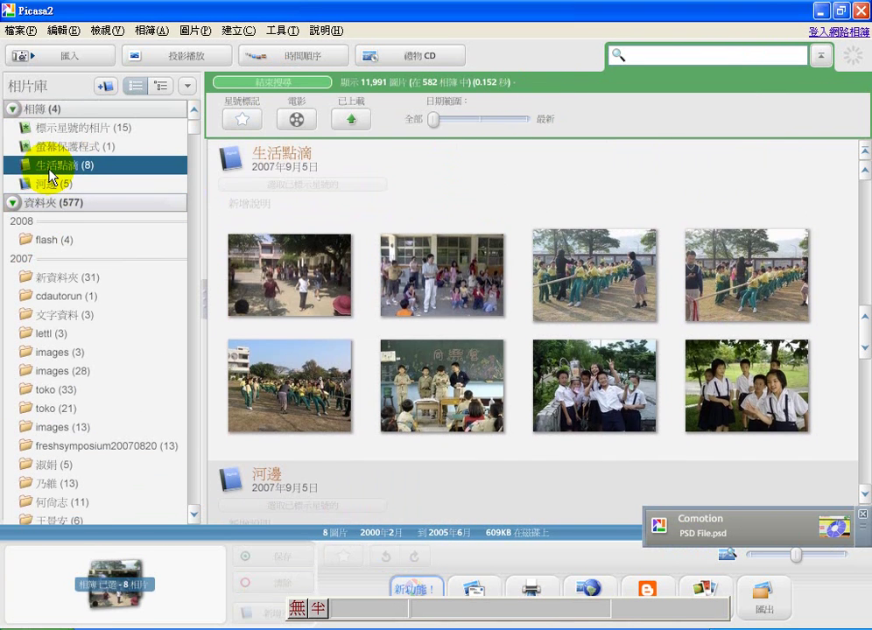
left_click(427, 377)
right_click(441, 375)
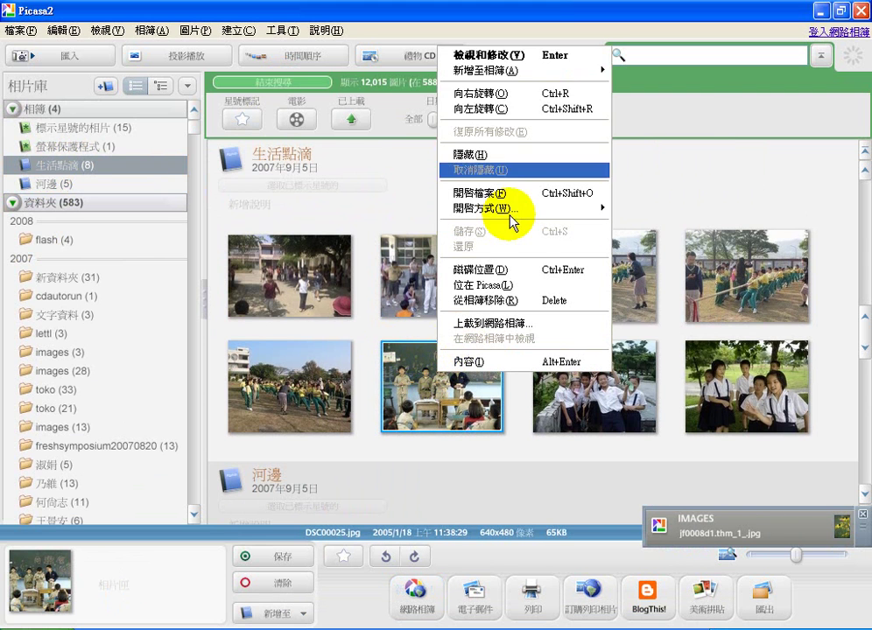
mouse_move(601, 70)
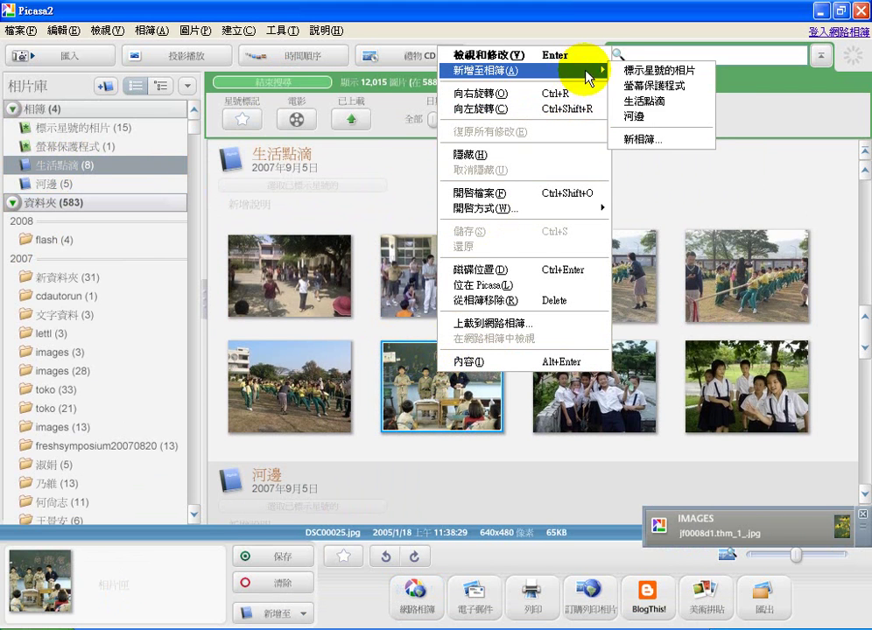
left_click(644, 118)
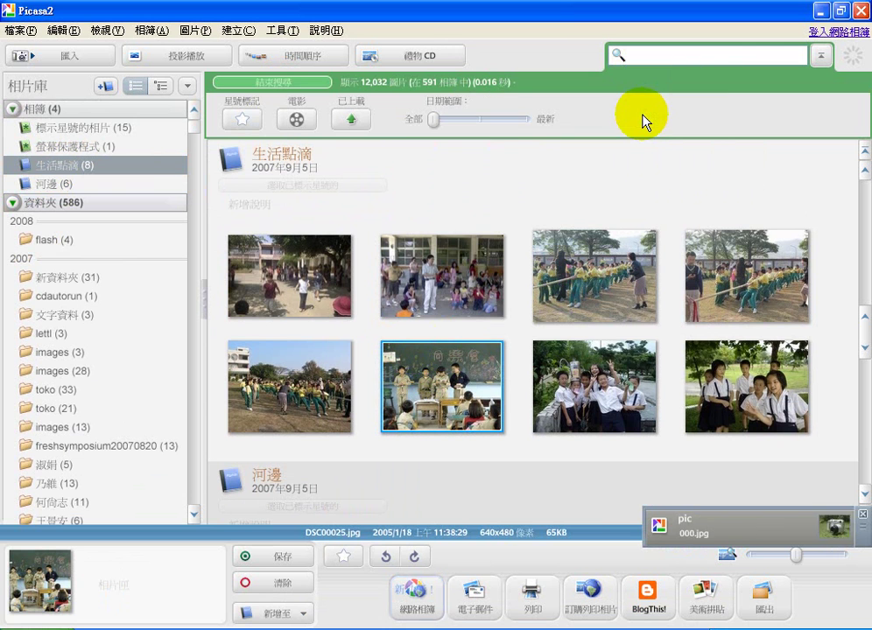
left_click(56, 185)
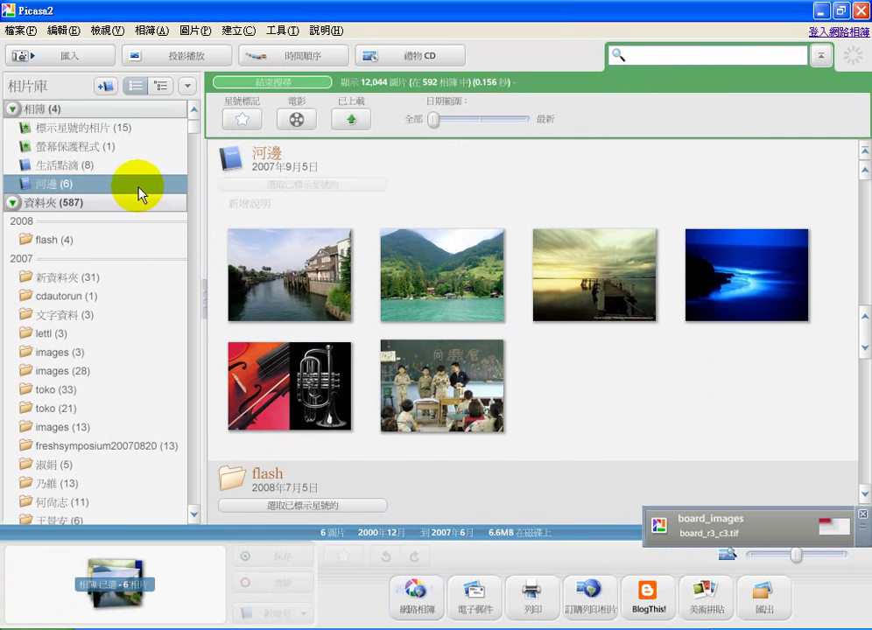
left_click(78, 165)
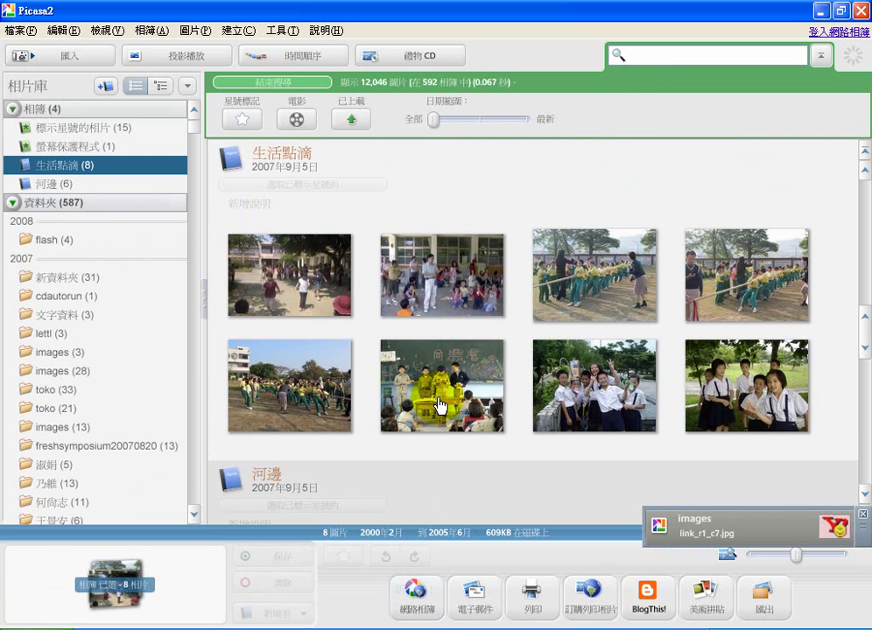
left_click(428, 398)
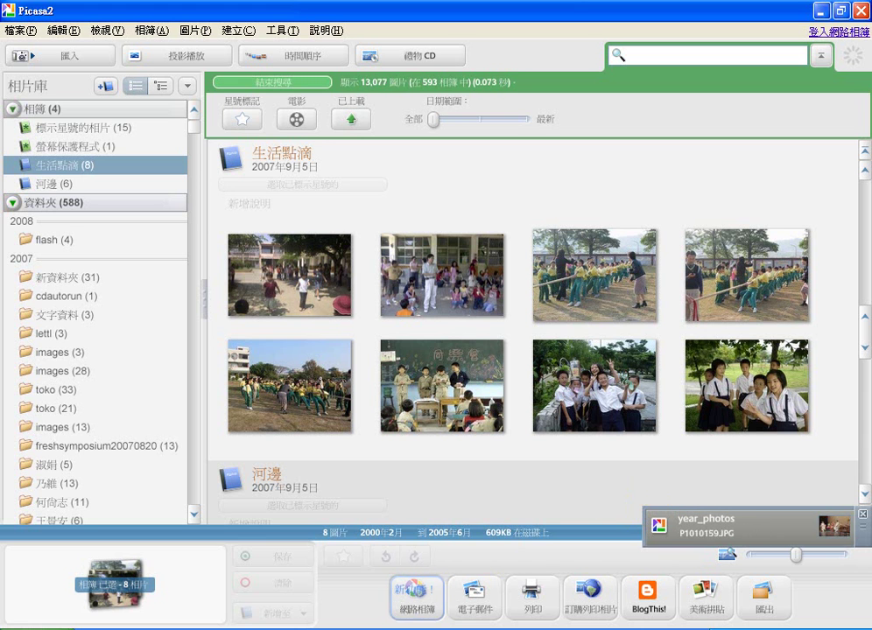
left_click_drag(2, 526, 50, 327)
mouse_move(31, 155)
left_mouse_down()
mouse_move(11, 135)
mouse_move(16, 183)
left_mouse_up()
left_click_drag(213, 111, 263, 86)
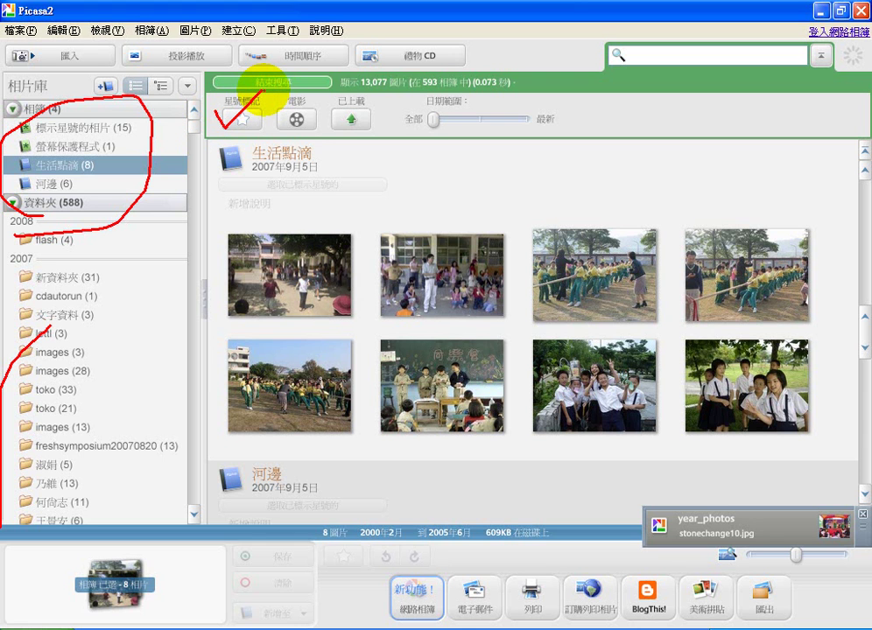
key("Escape")
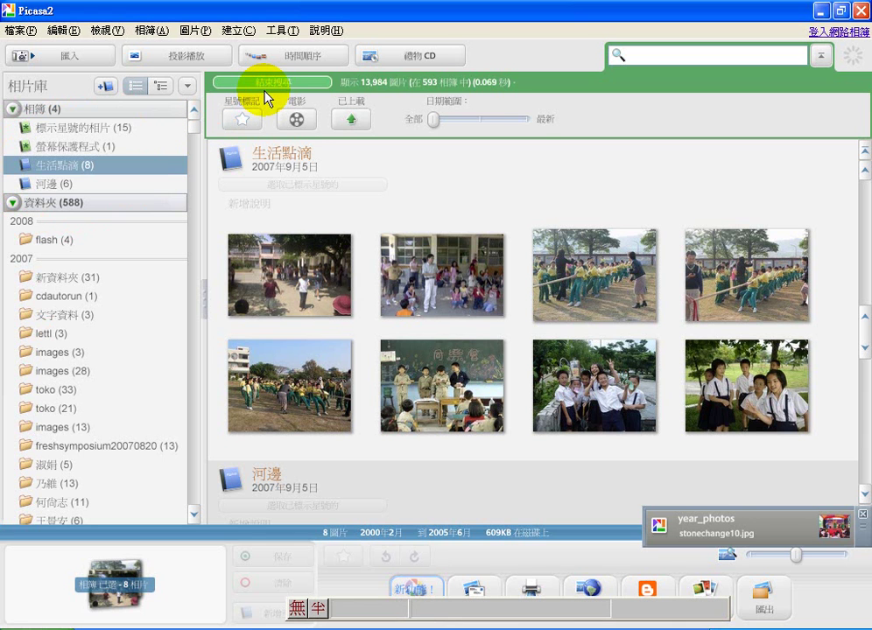
- Open the picture backup, dismiss the CD engine error and choose the existing backup set 我的備份組
left_click(286, 35)
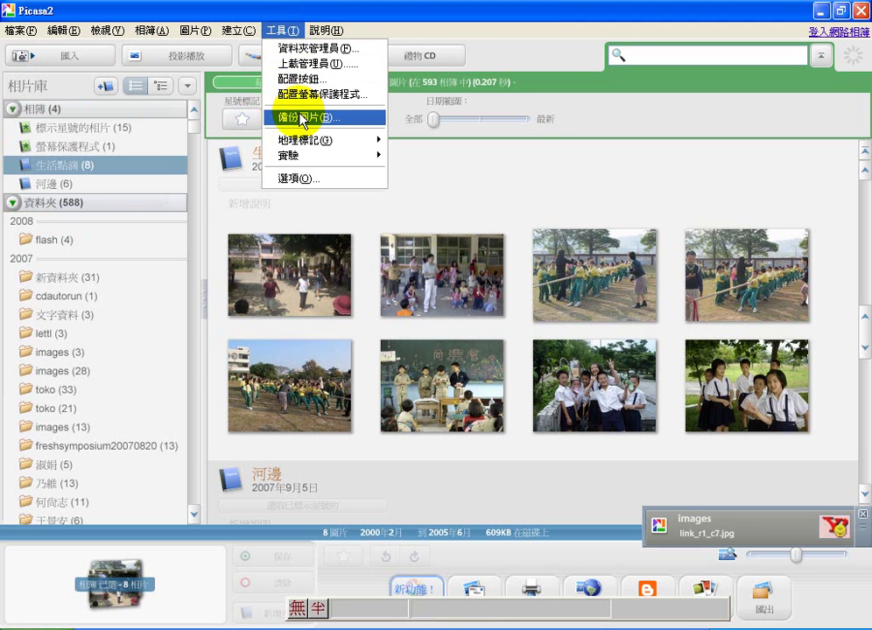
mouse_move(237, 30)
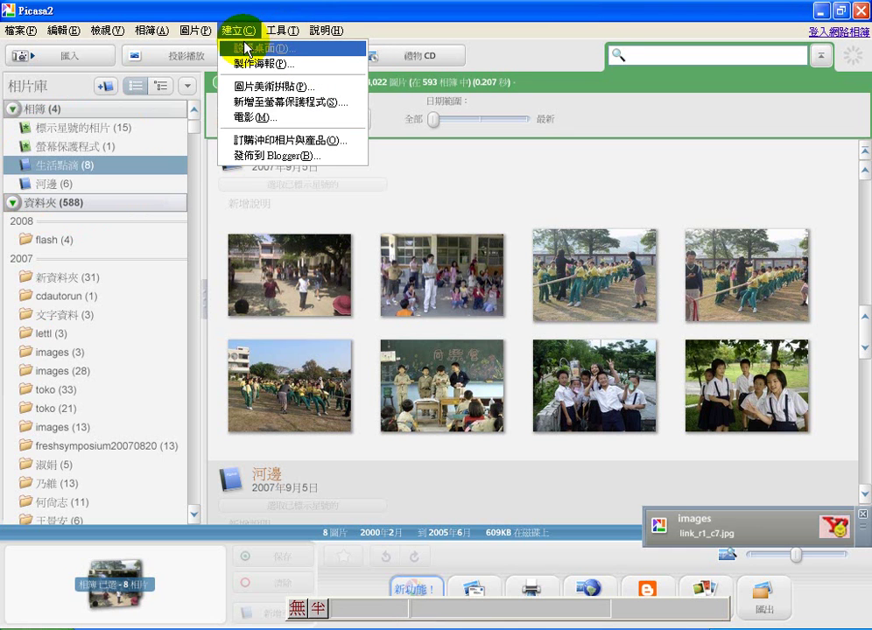
mouse_move(266, 31)
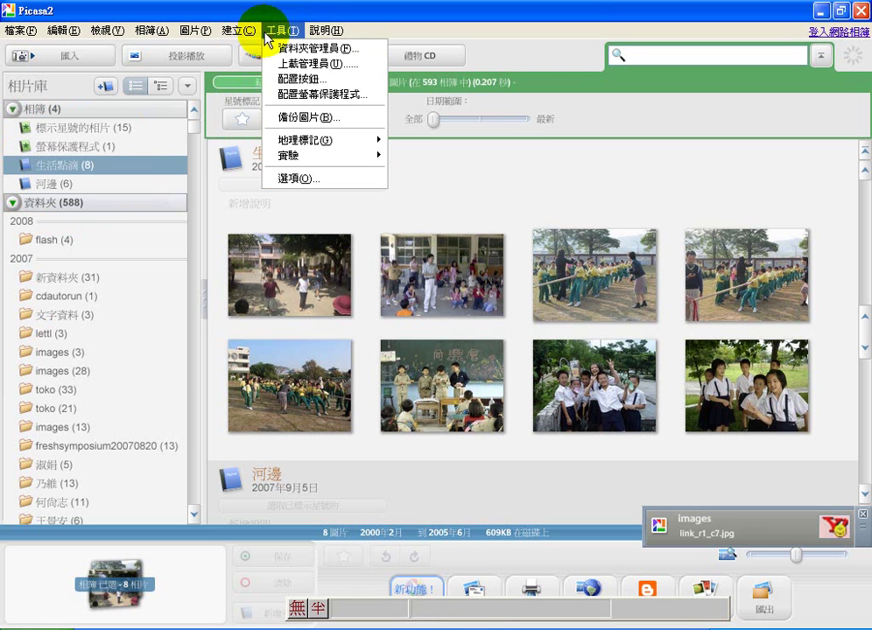
left_click(286, 118)
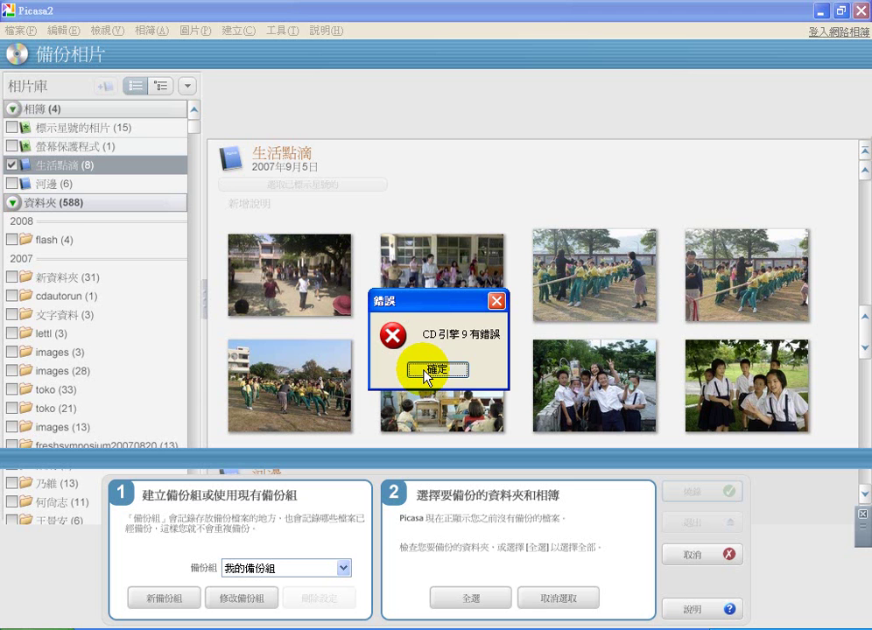
left_click(429, 370)
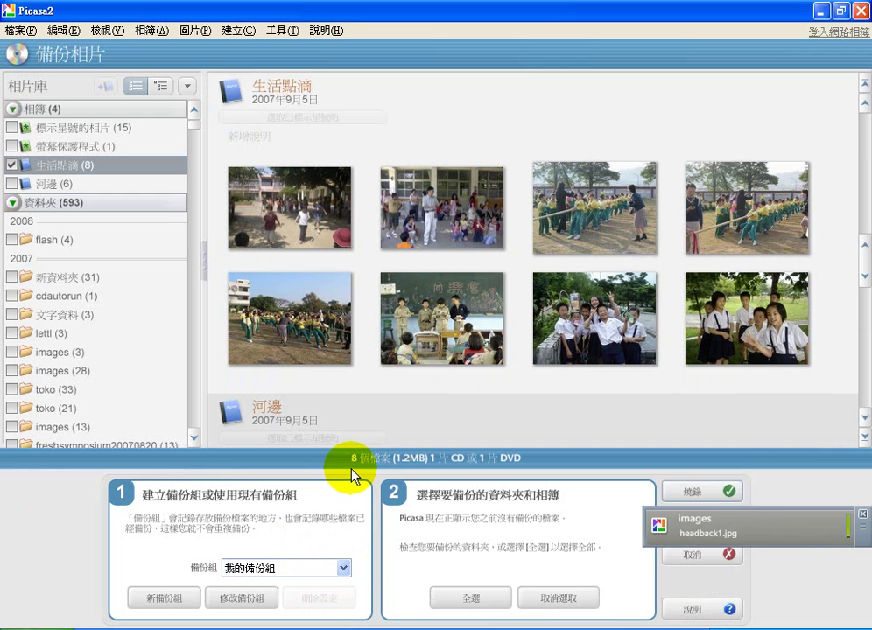
left_click(344, 568)
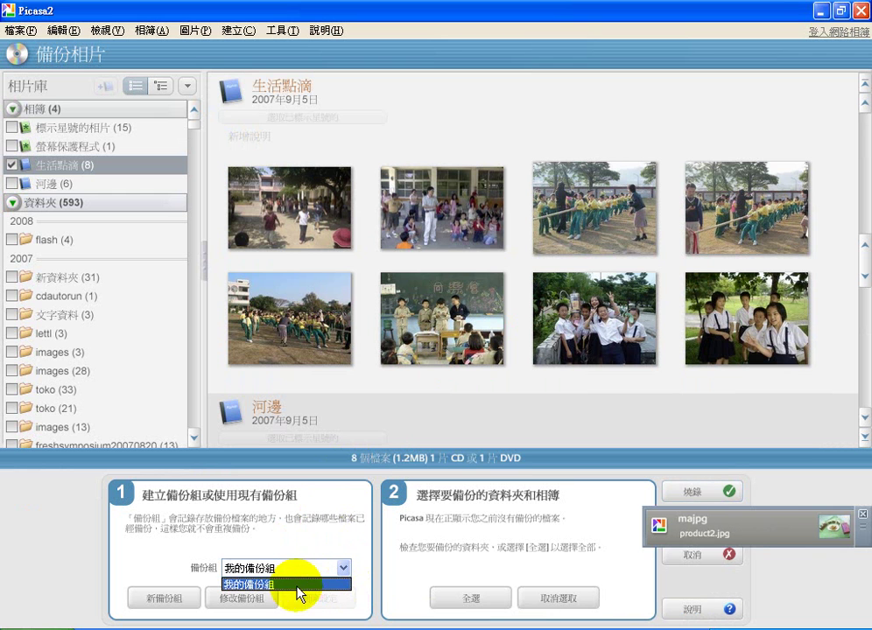
left_click(242, 584)
key("Return")
- Create a disk-to-disk backup set named backup that stores all file types in D:\Picasa 備份\
left_click(169, 598)
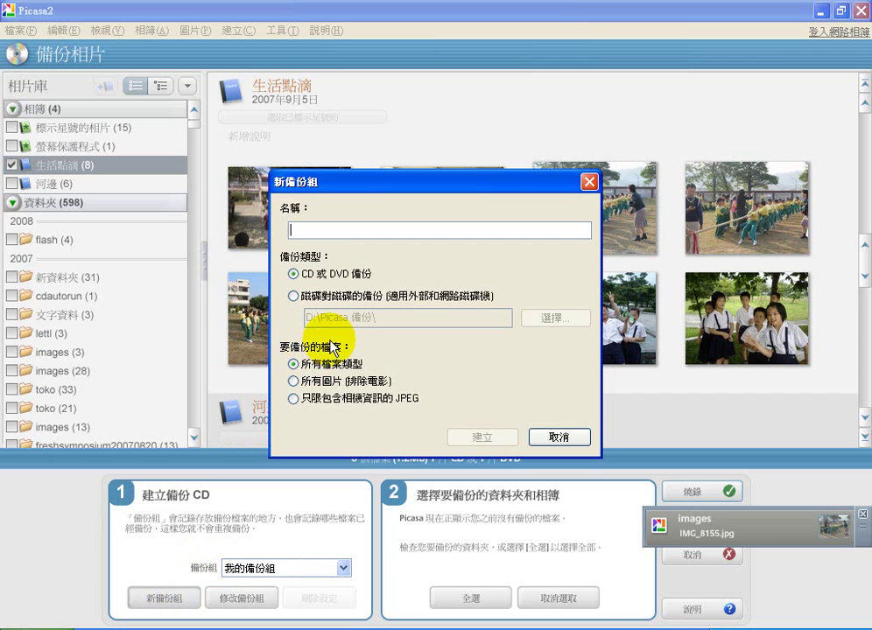
left_click(341, 277)
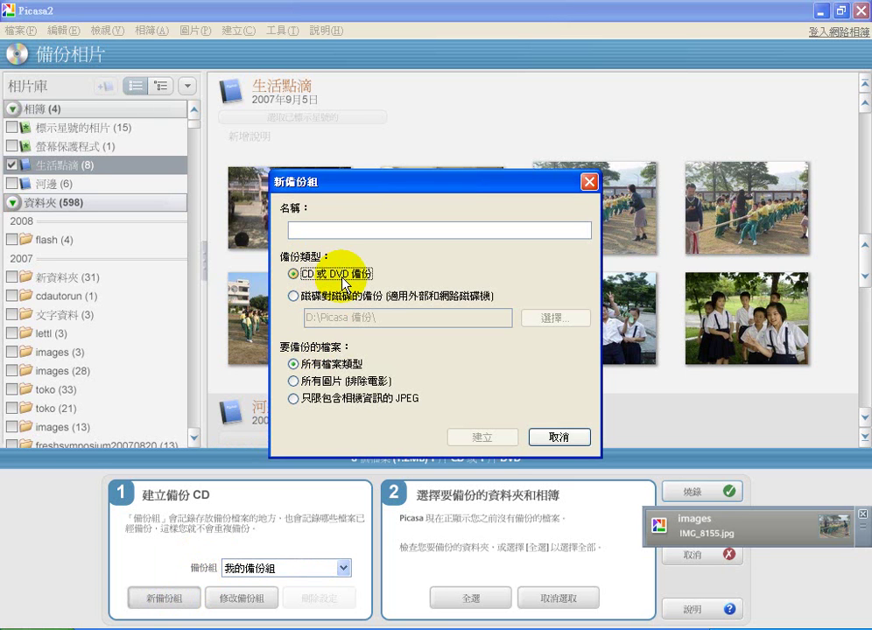
left_click(329, 300)
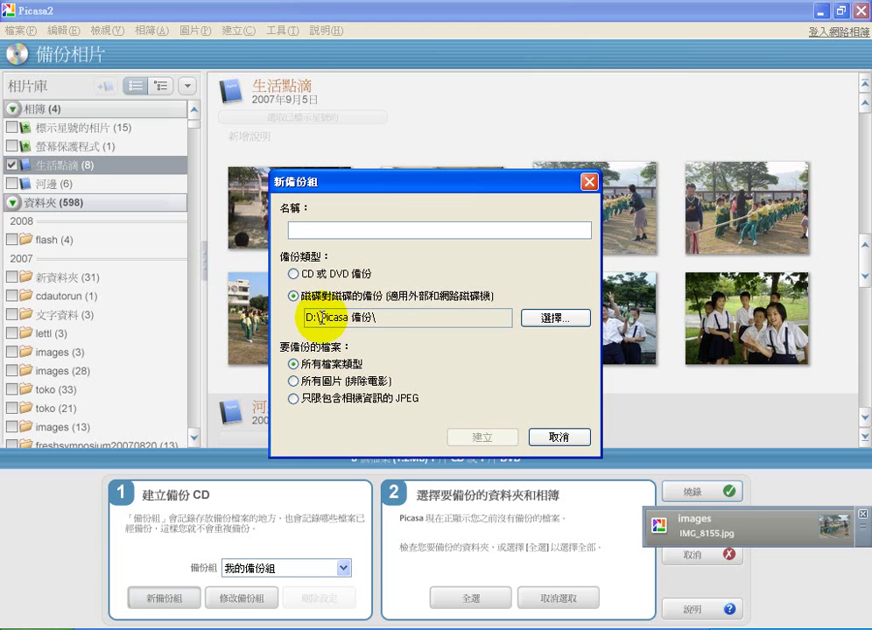
left_click_drag(321, 318, 383, 317)
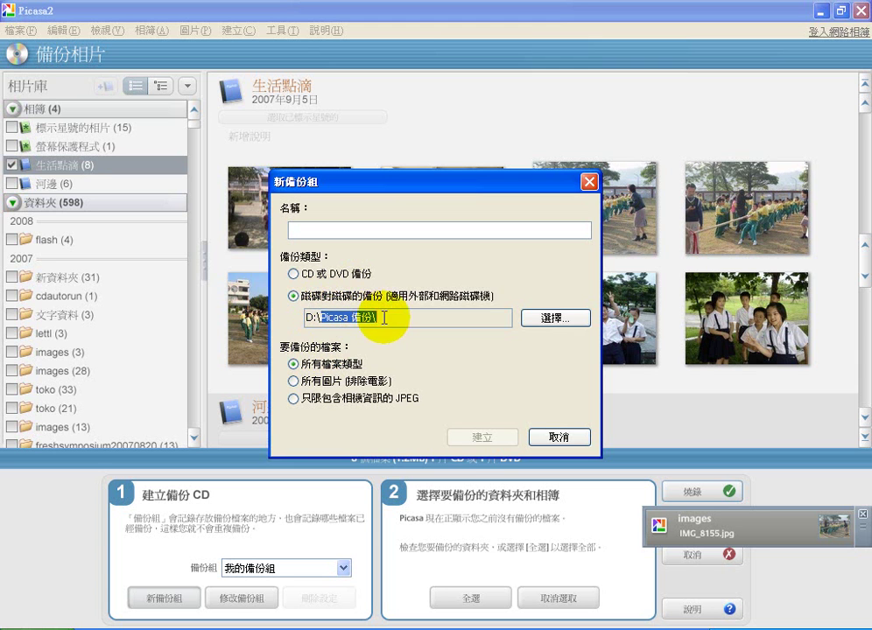
left_click(306, 229)
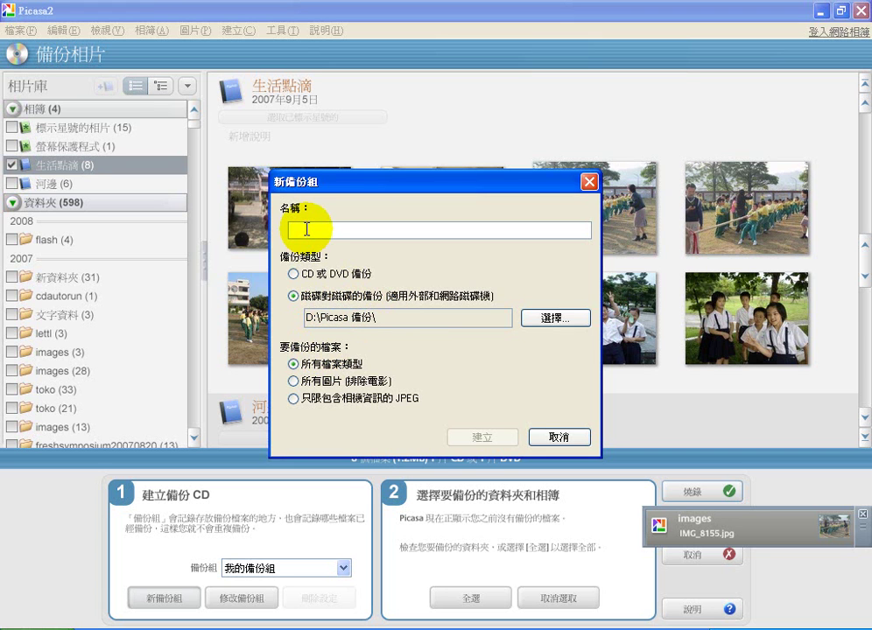
type("backup")
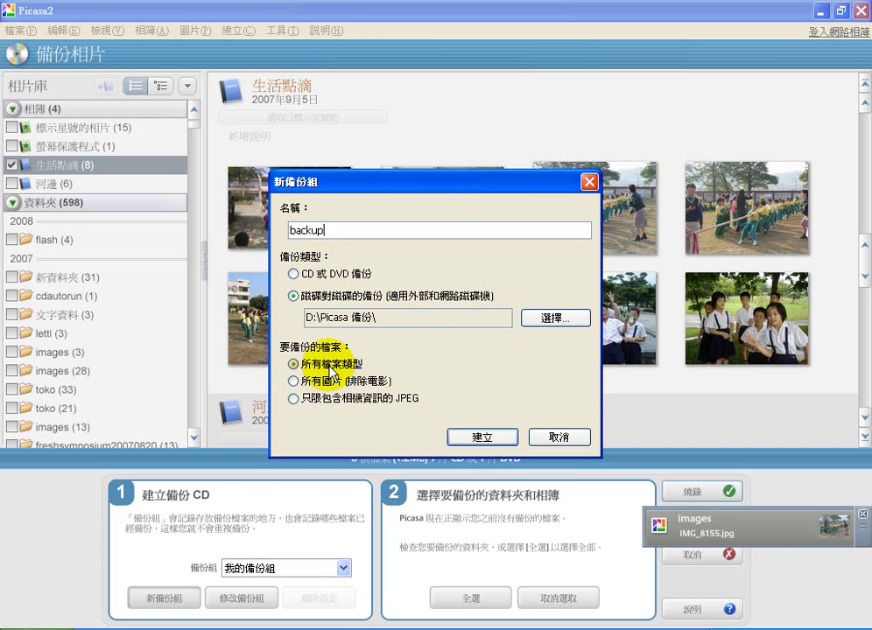
left_click(478, 439)
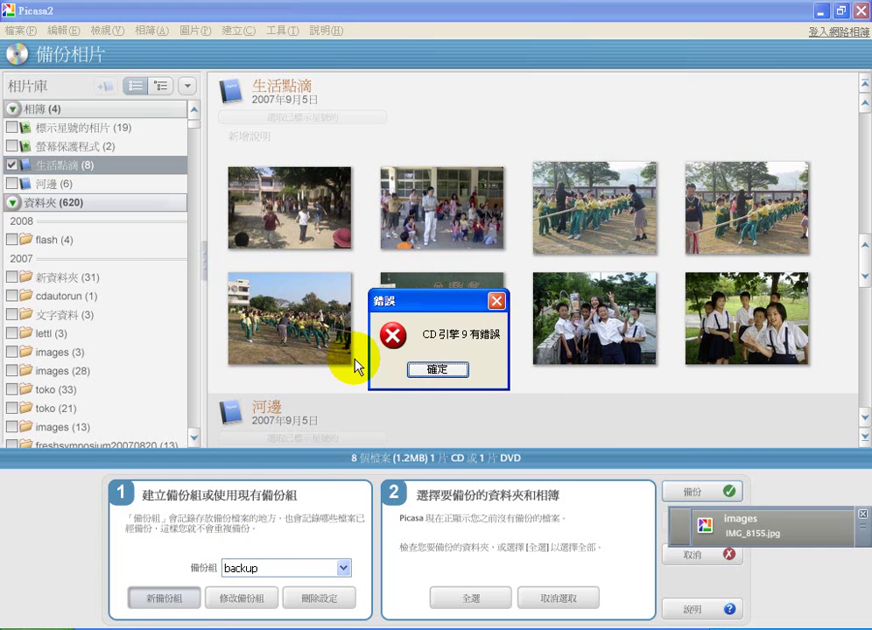
left_click(429, 368)
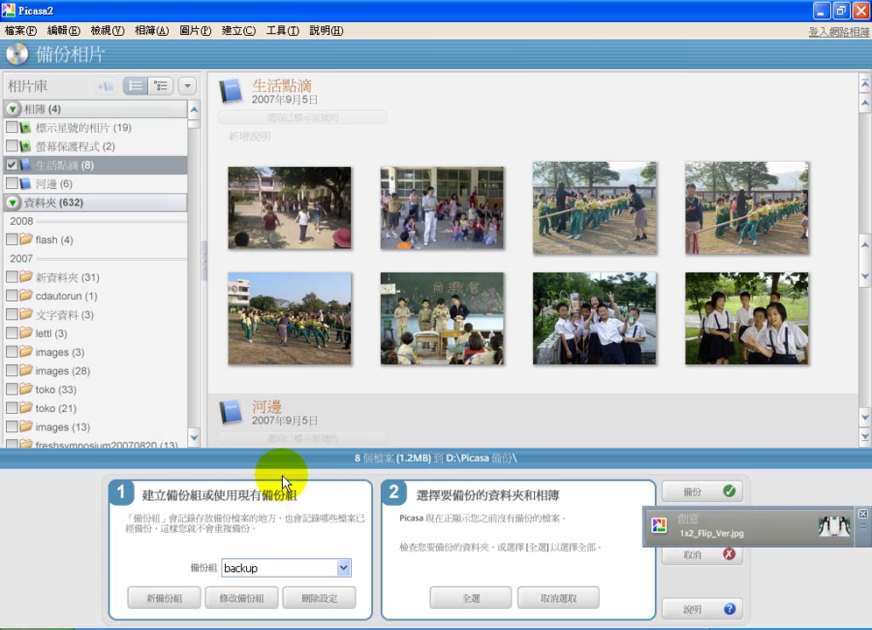
- Limit the backup selection to the 生活點滴 and 河邊 albums and start the backup
left_click(474, 601)
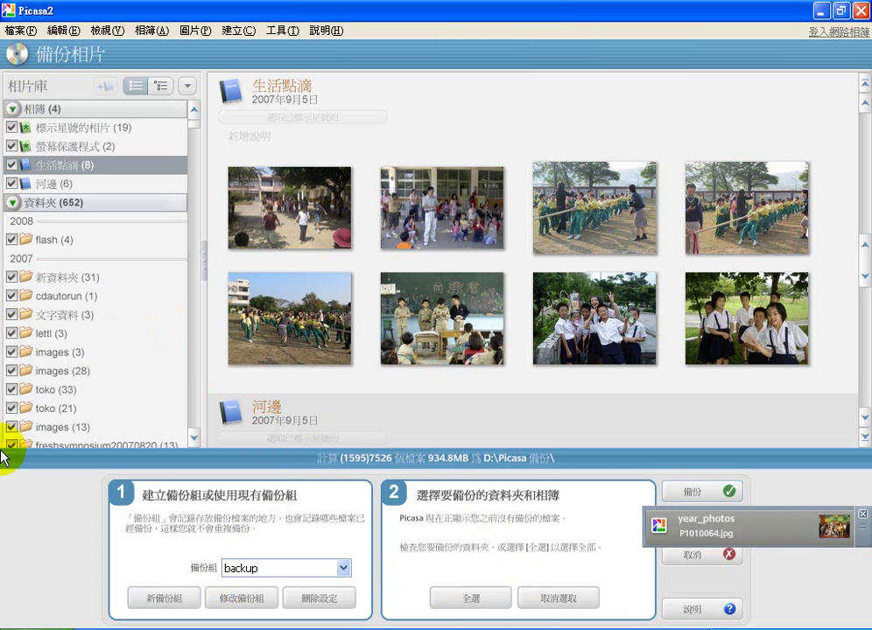
left_click(559, 599)
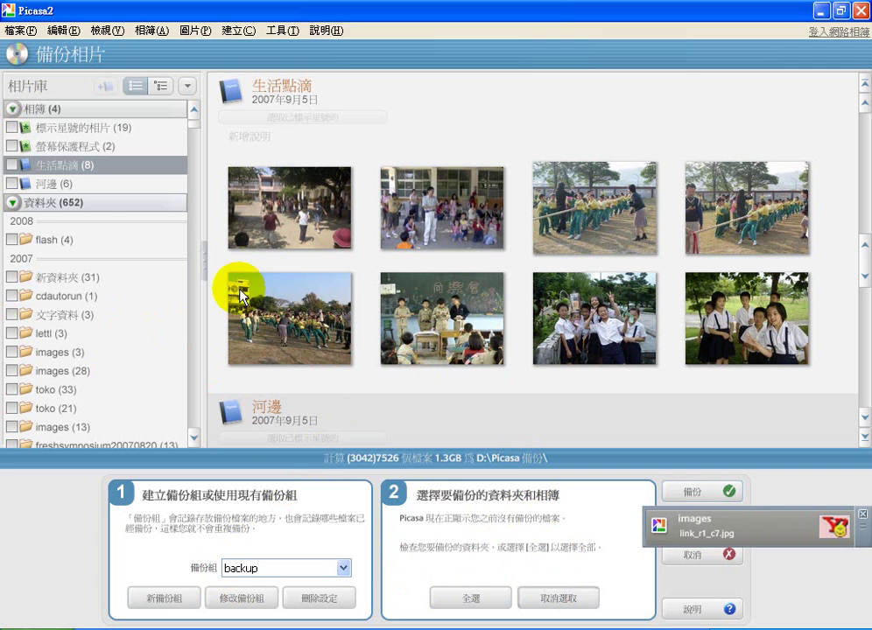
left_click(443, 370)
left_click(13, 166)
left_click(435, 371)
left_click(12, 184)
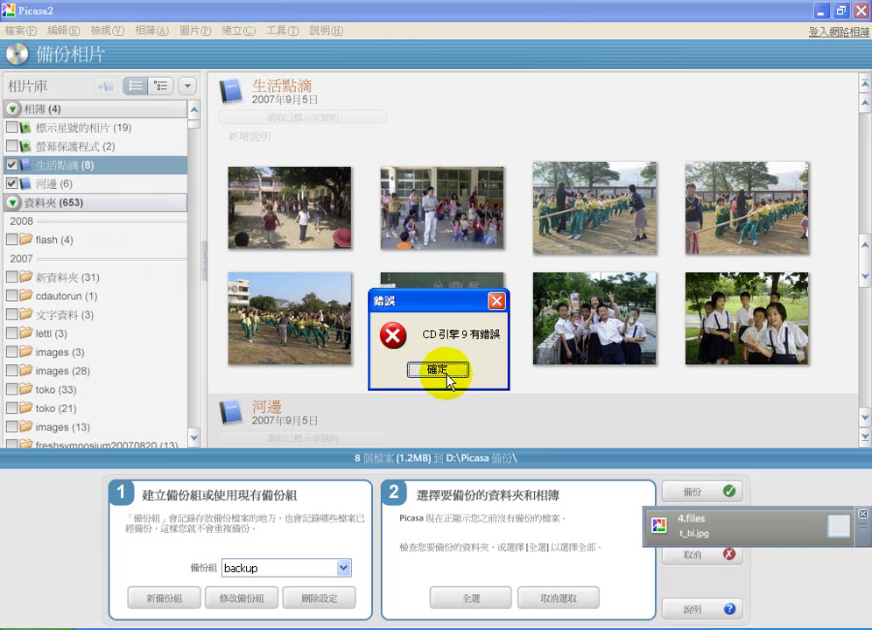
left_click(442, 372)
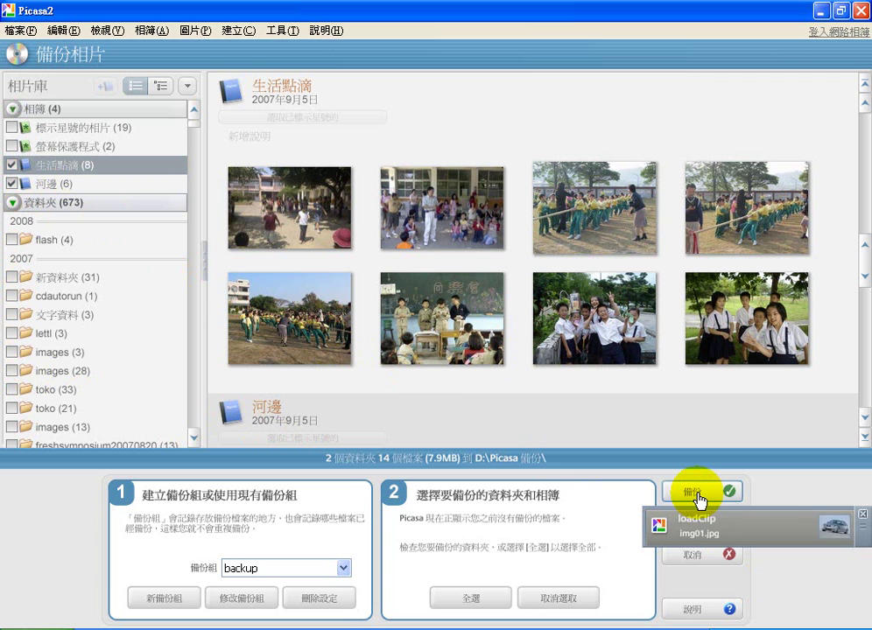
left_click(697, 501)
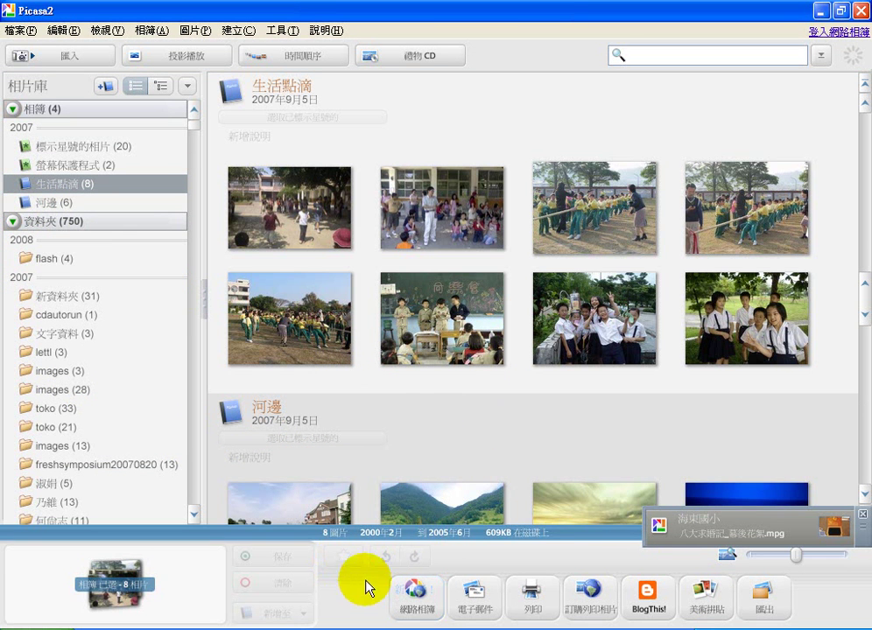
- Reopen the picture backup and try to create a disk-to-disk backup set named backup in C:\Picasa 備份\
left_click(282, 29)
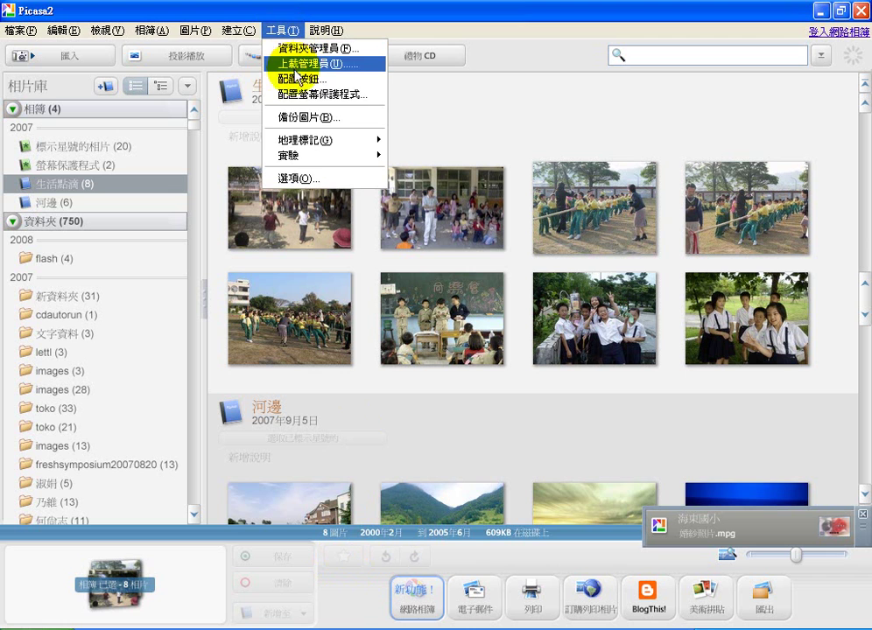
left_click(296, 119)
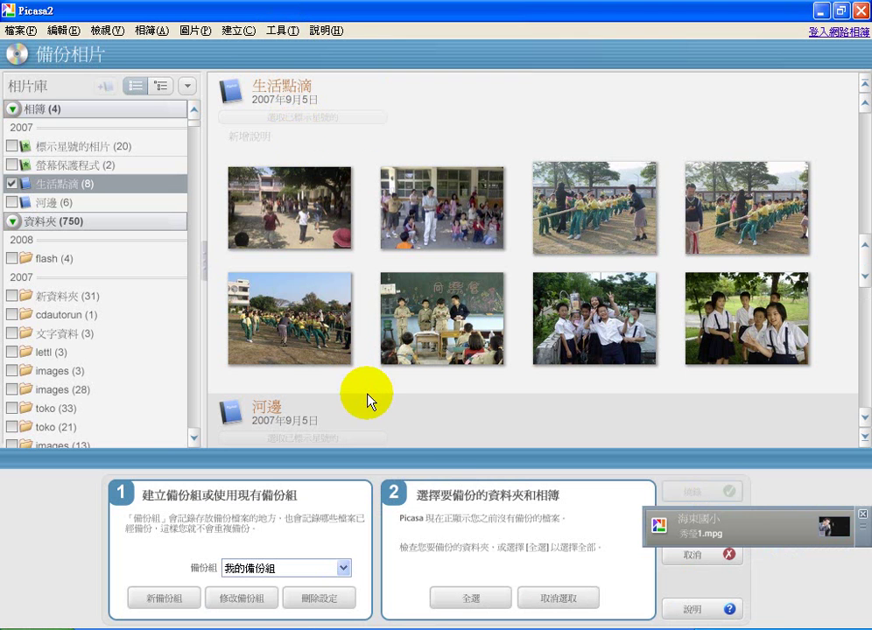
left_click(165, 598)
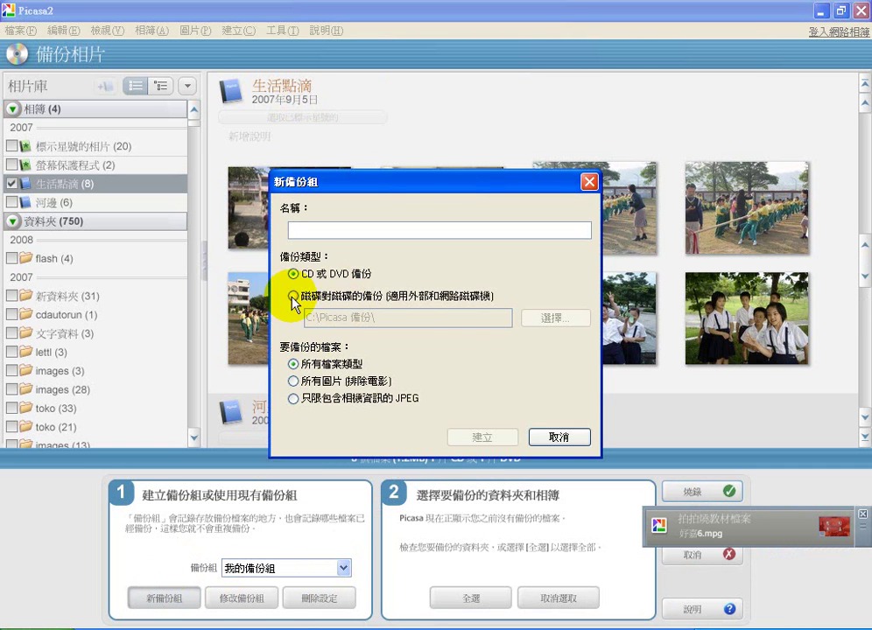
left_click(294, 296)
left_click(310, 228)
type("backup")
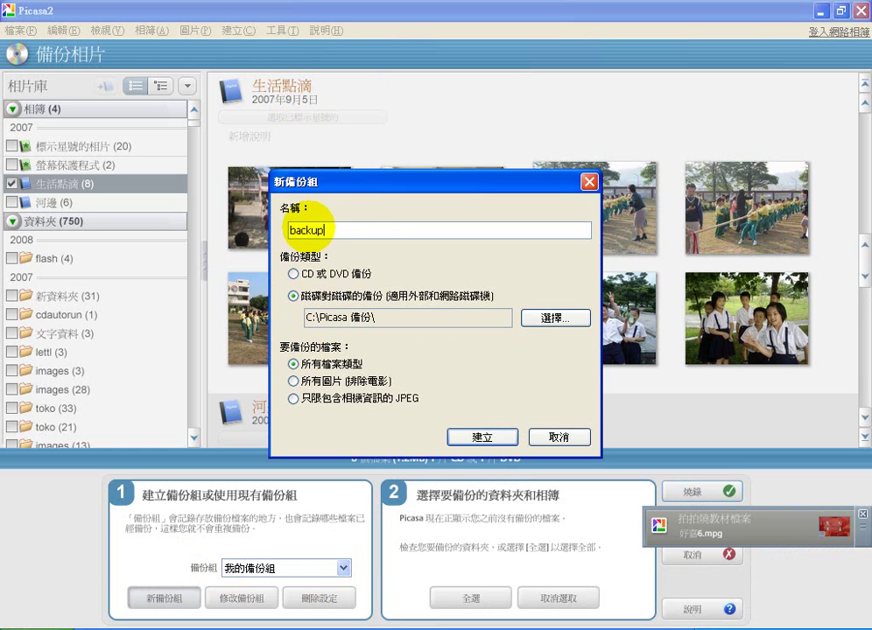
key("Return")
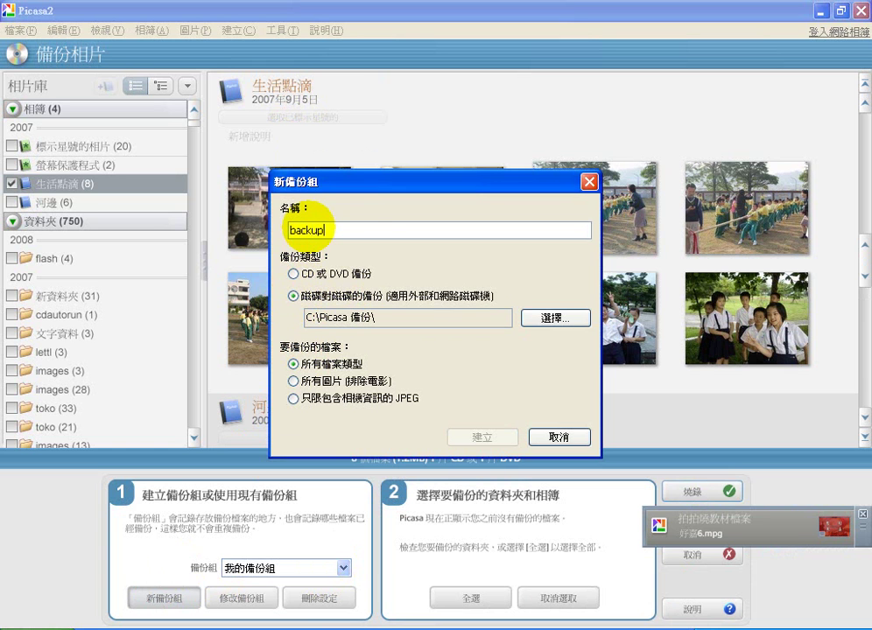
- Create a disk-to-disk backup set named 12313 that stores all file types in D:\新資料夾\
left_click(482, 400)
left_click(326, 364)
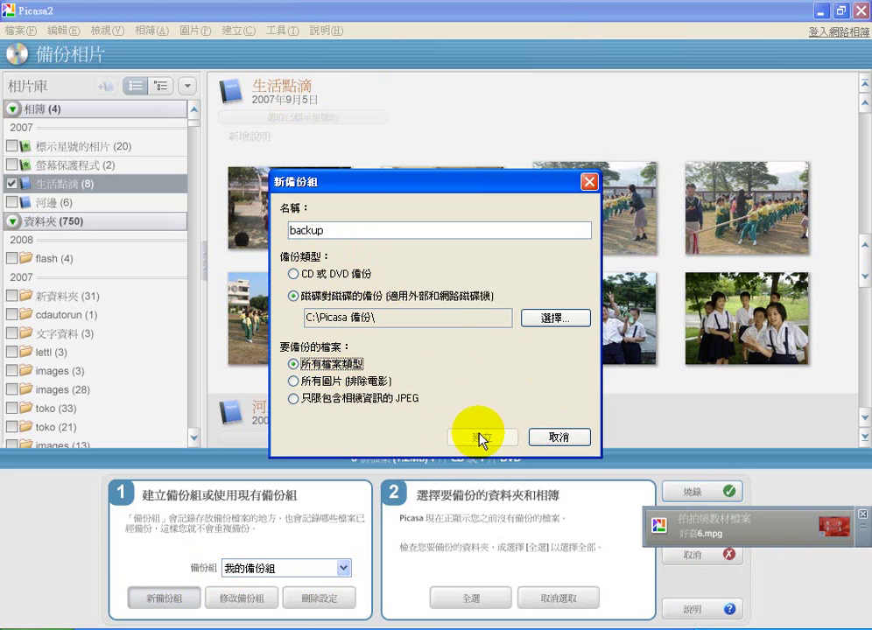
left_click(540, 317)
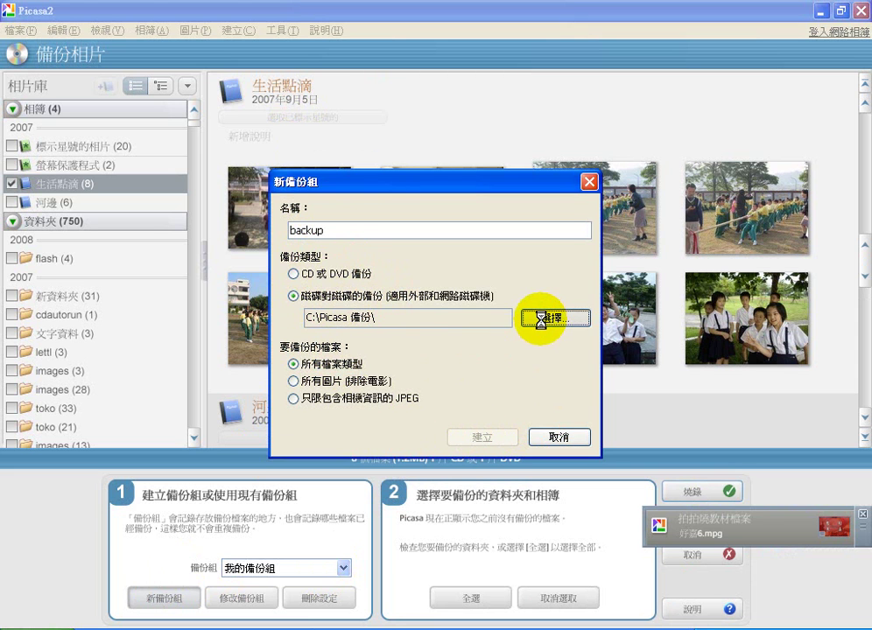
left_click(386, 419)
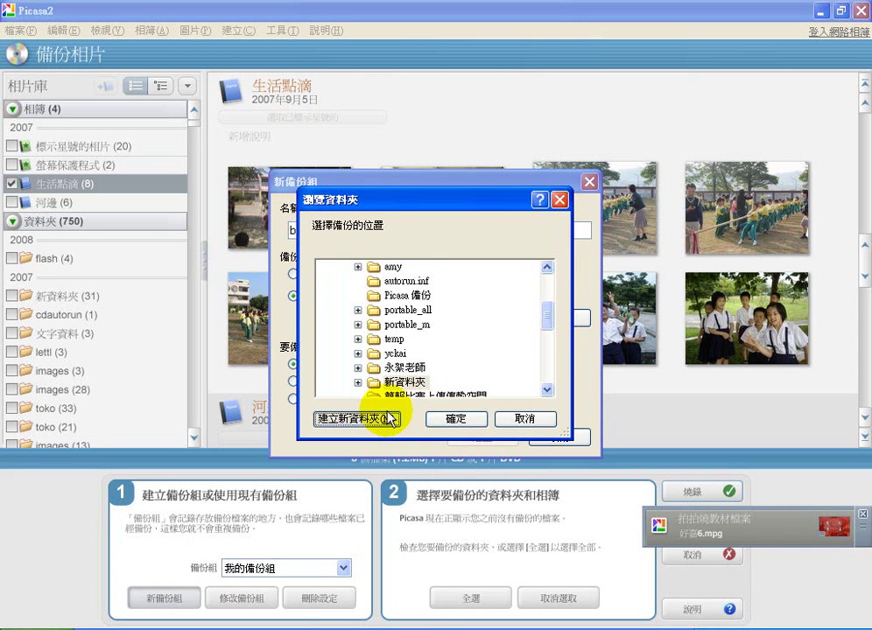
left_click(453, 420)
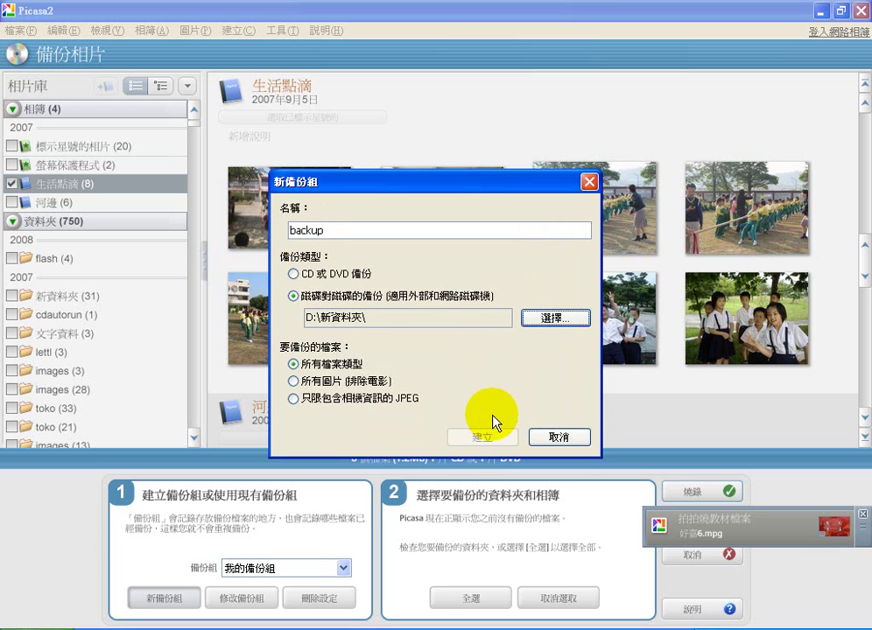
left_click(319, 297)
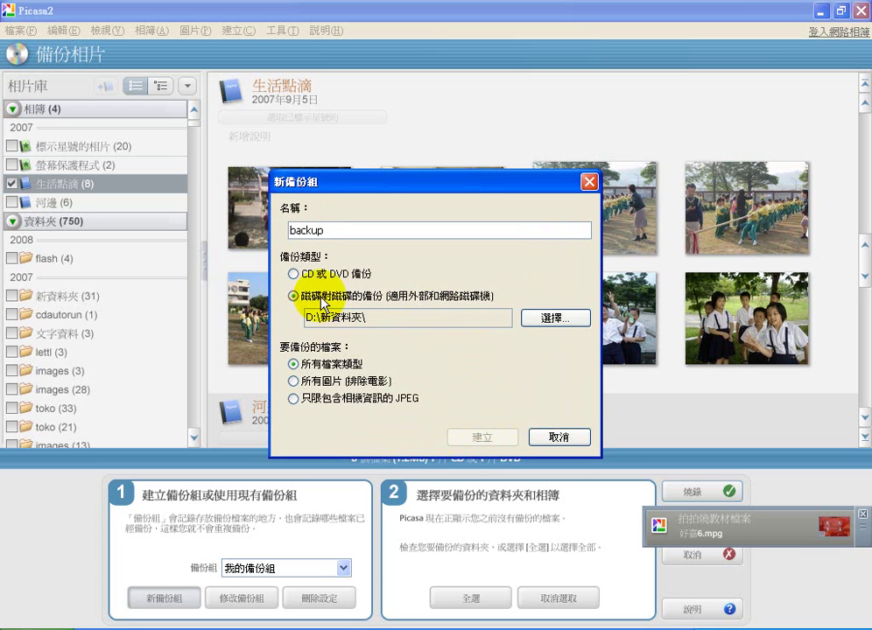
left_click(299, 273)
left_click(308, 296)
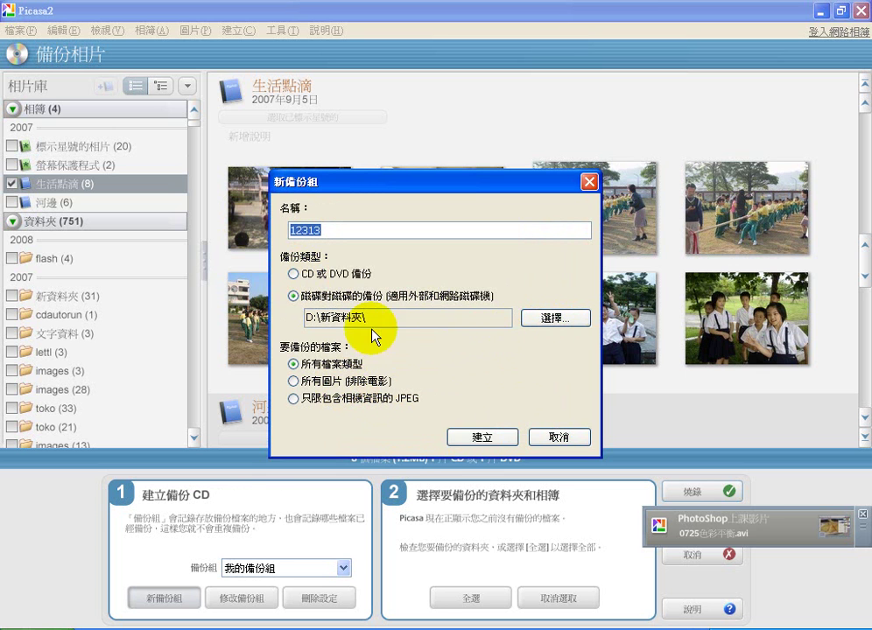
left_click(484, 438)
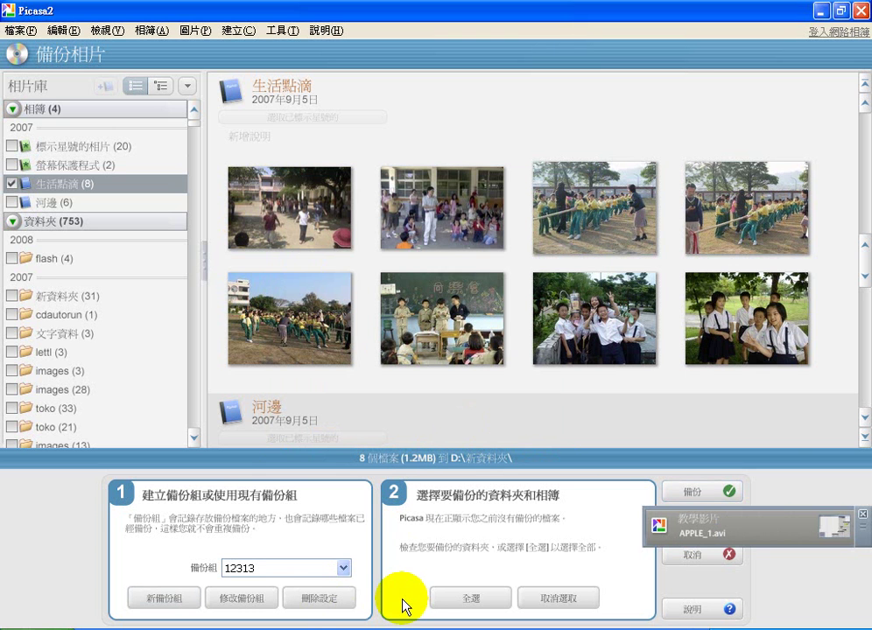
- Add the 河邊 album and the flash, 新資料夾 and cdautorun folders to the backup selection and start the backup
left_click(12, 202)
left_click(11, 258)
left_click(12, 296)
left_click(11, 314)
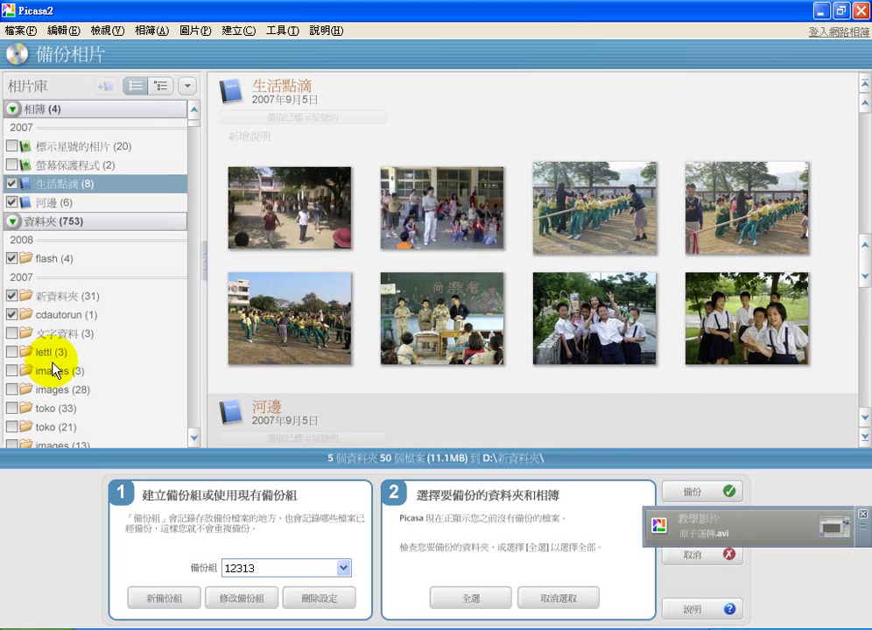
left_click(697, 493)
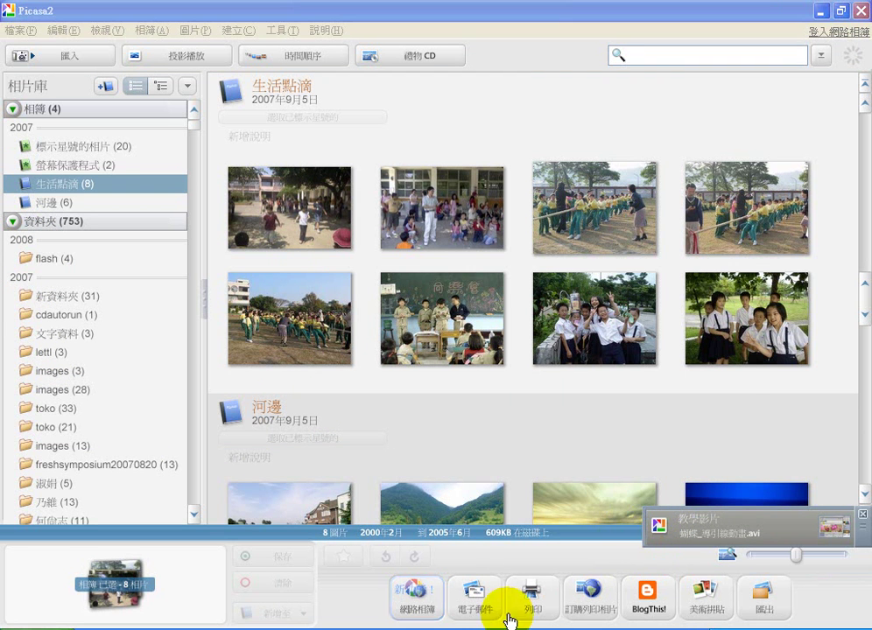
- Open the finished backup's folder D:\新資料夾 in Explorer and examine its path, folders and files
left_click(653, 532)
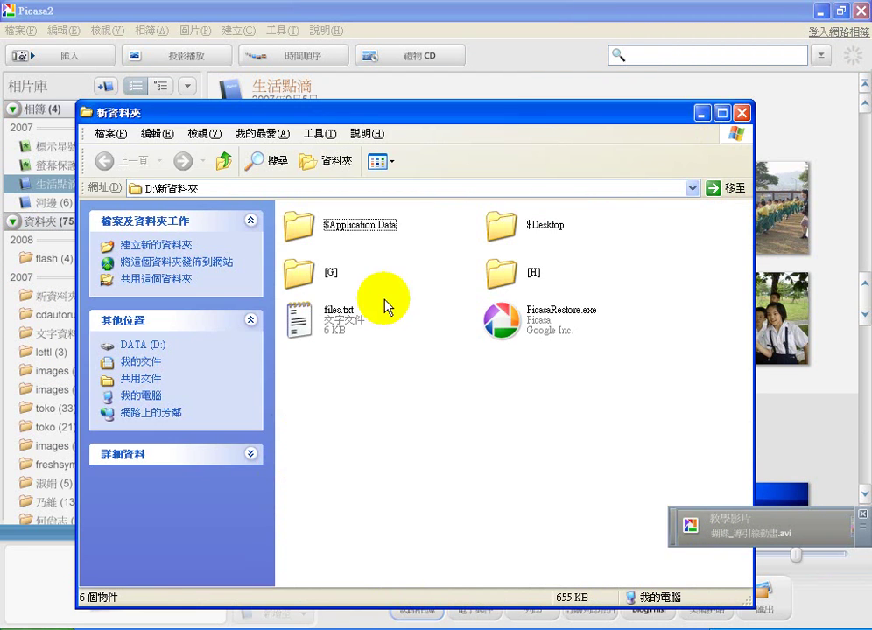
left_click(185, 186)
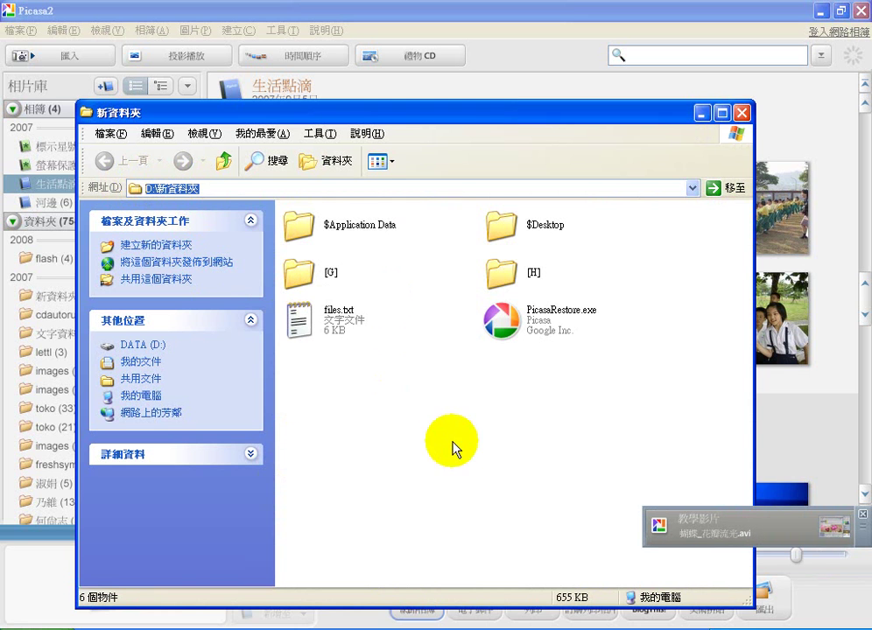
left_click(403, 419)
left_click_drag(417, 117, 528, 92)
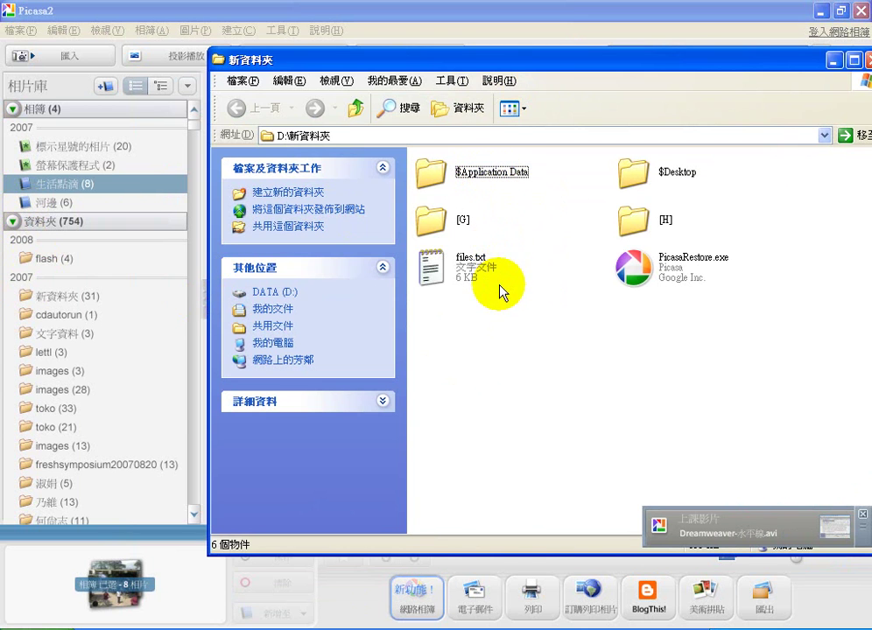
left_click(434, 220)
left_click(635, 178)
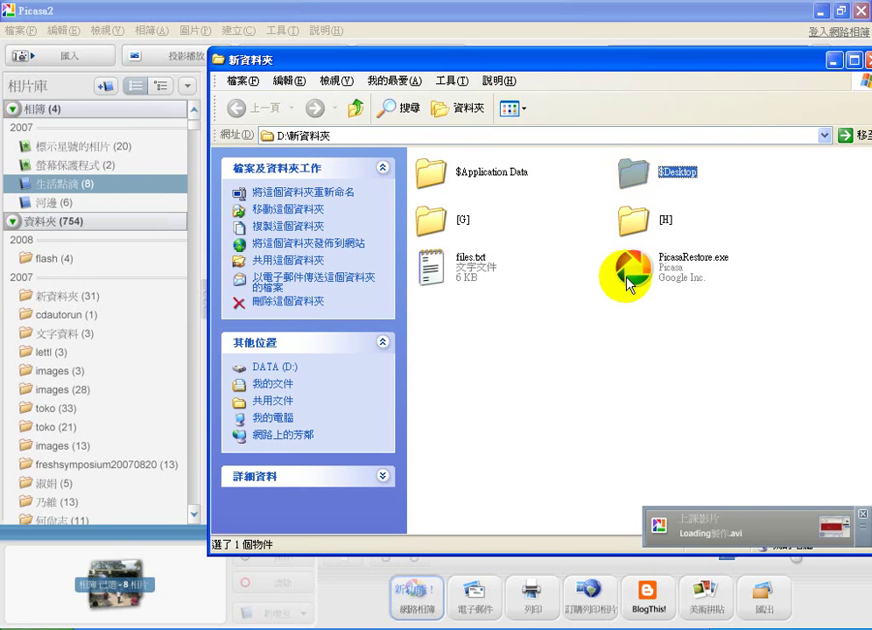
left_click(610, 325)
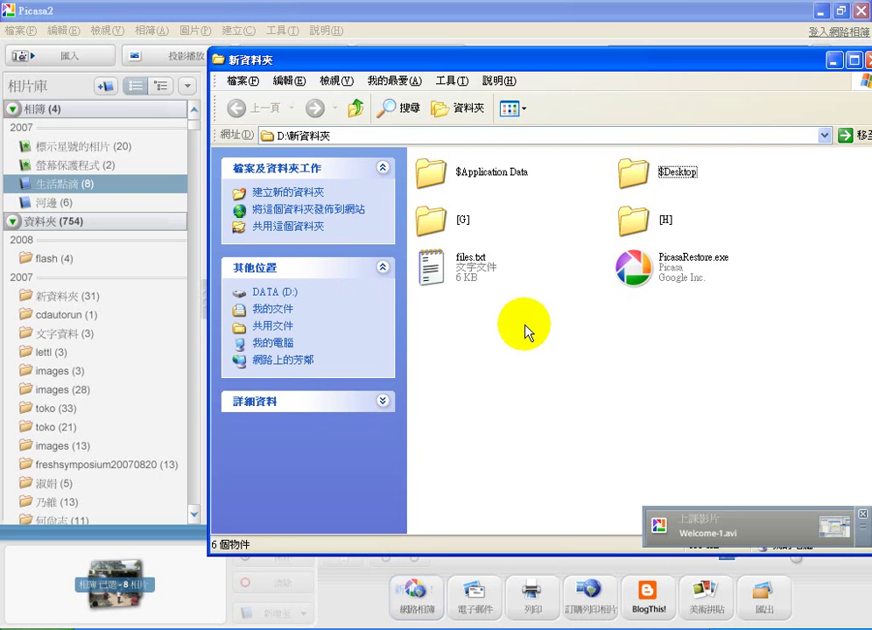
- Run PicasaRestore.exe, view the option of restoring to 我的文件\從 Picasa 備份\, cancel the restore and return to Picasa
left_click(636, 275)
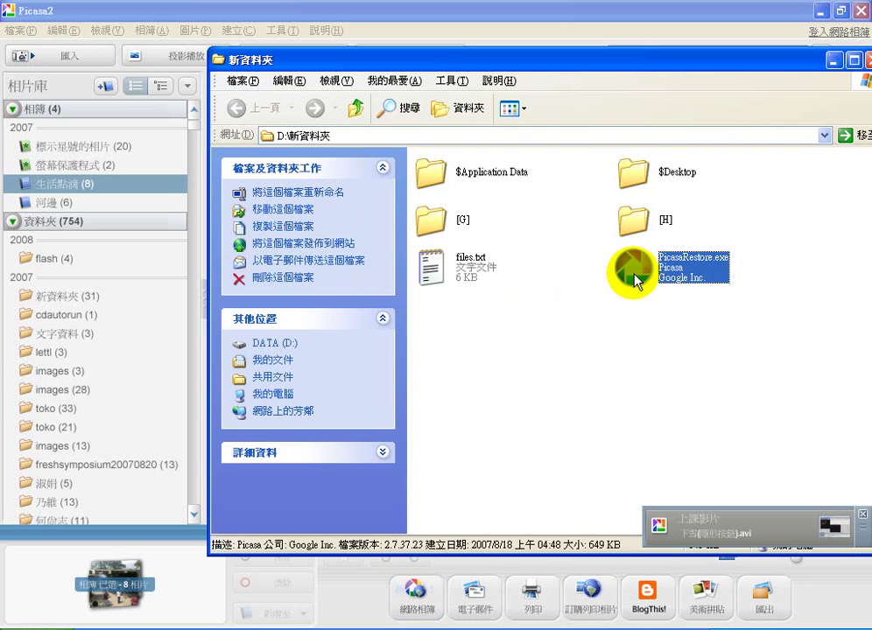
double_click(638, 271)
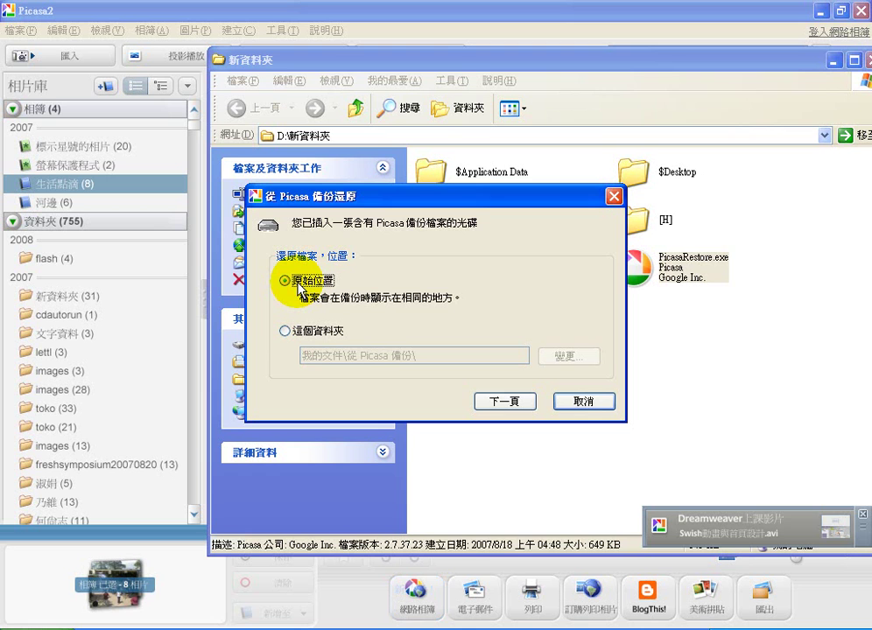
left_click(293, 332)
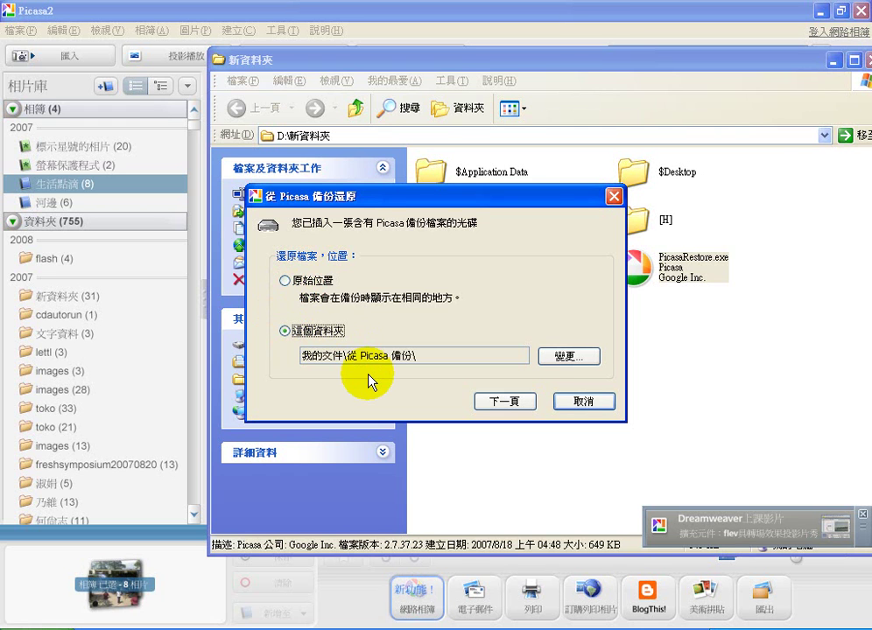
left_click(567, 398)
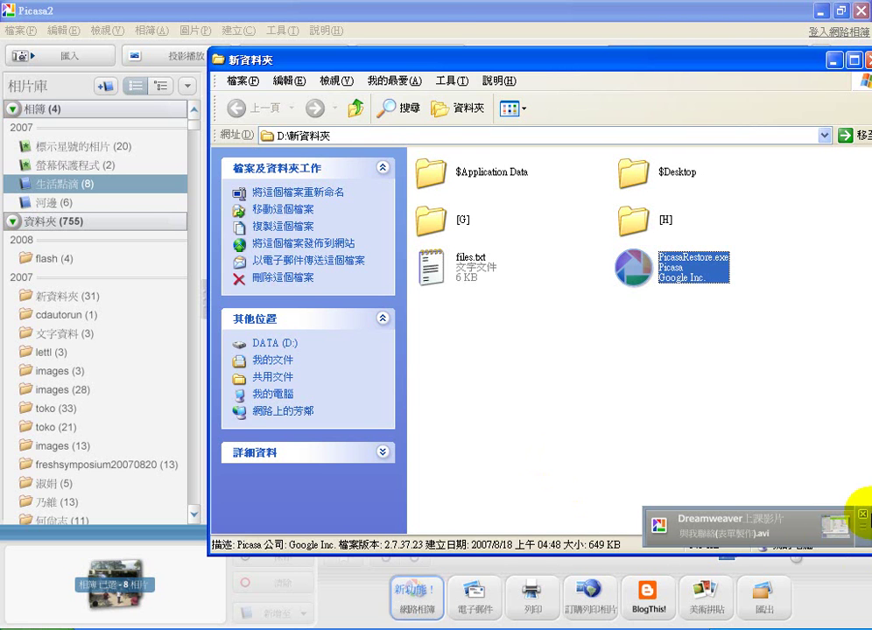
left_click(415, 7)
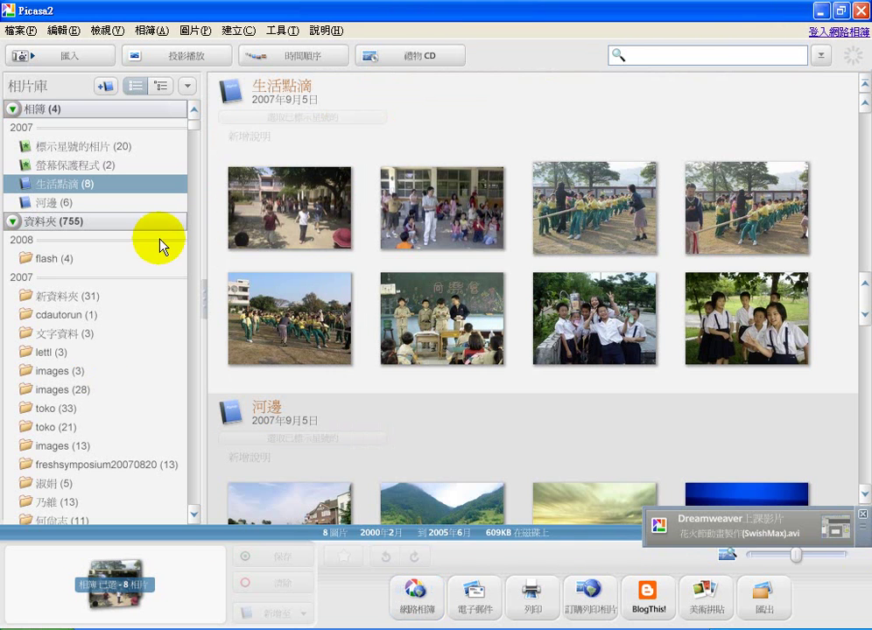
left_click(315, 234)
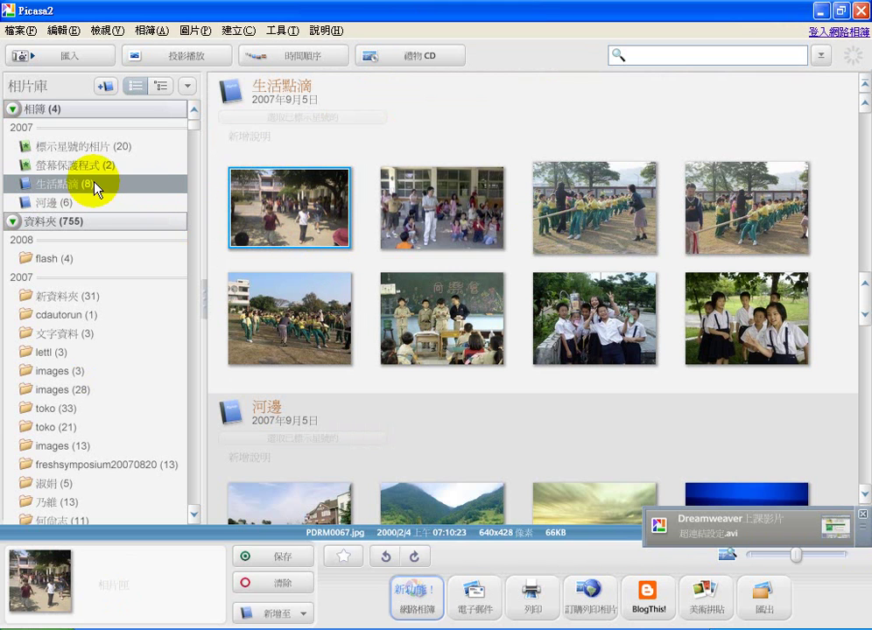
left_click(237, 33)
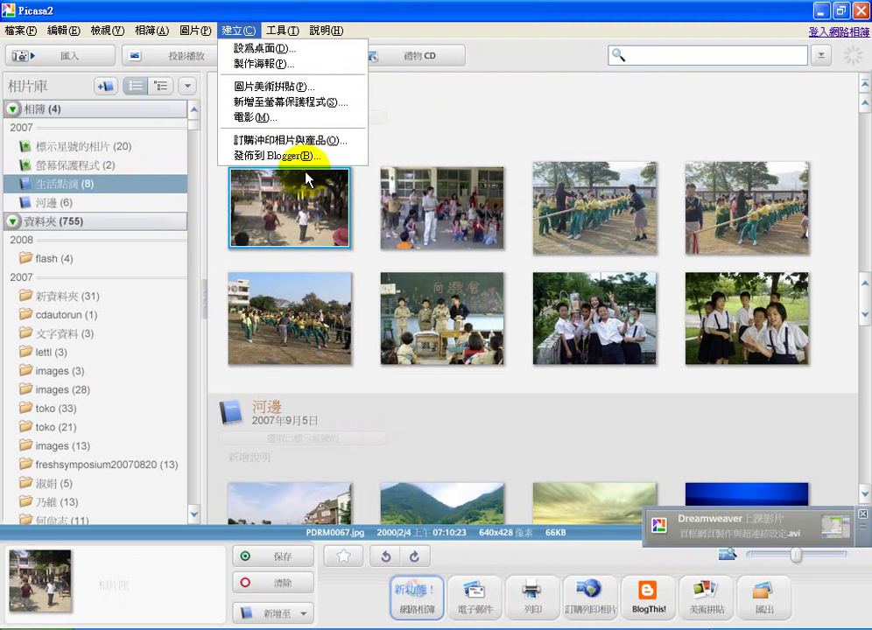
left_click(245, 88)
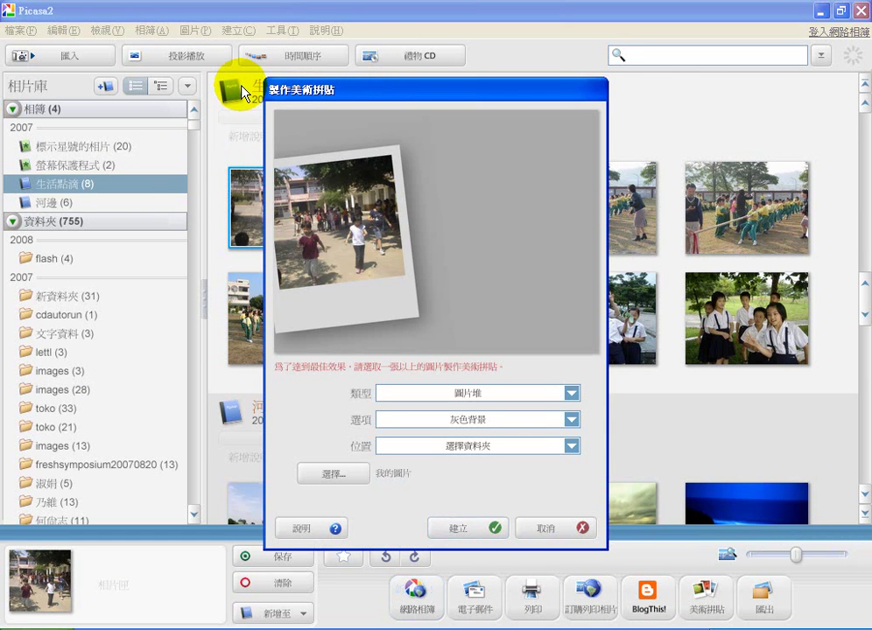
left_click(539, 526)
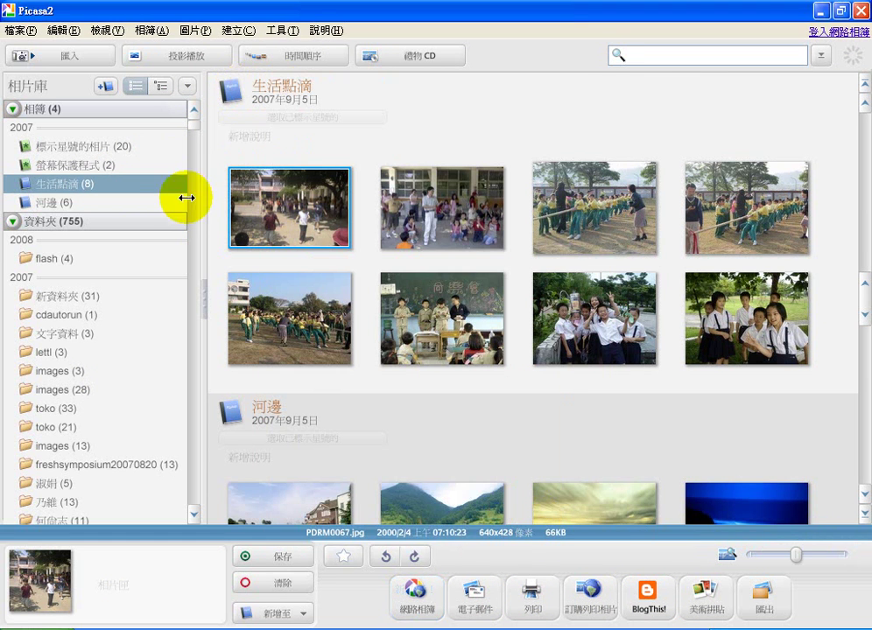
- Select all photos in the 生活點滴 album and start a picture collage (圖片美術拼貼) from them
key("ctrl+a")
left_click(239, 30)
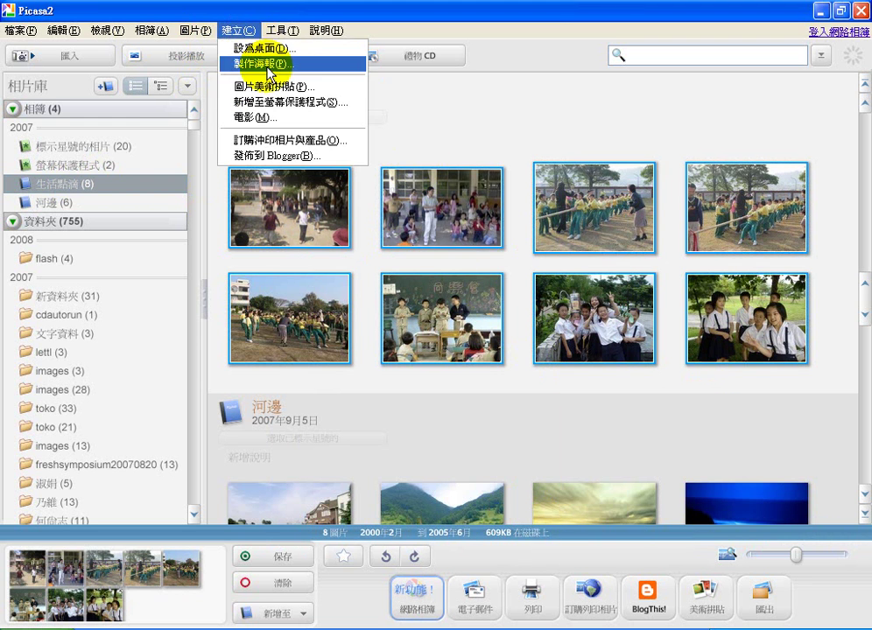
left_click(273, 87)
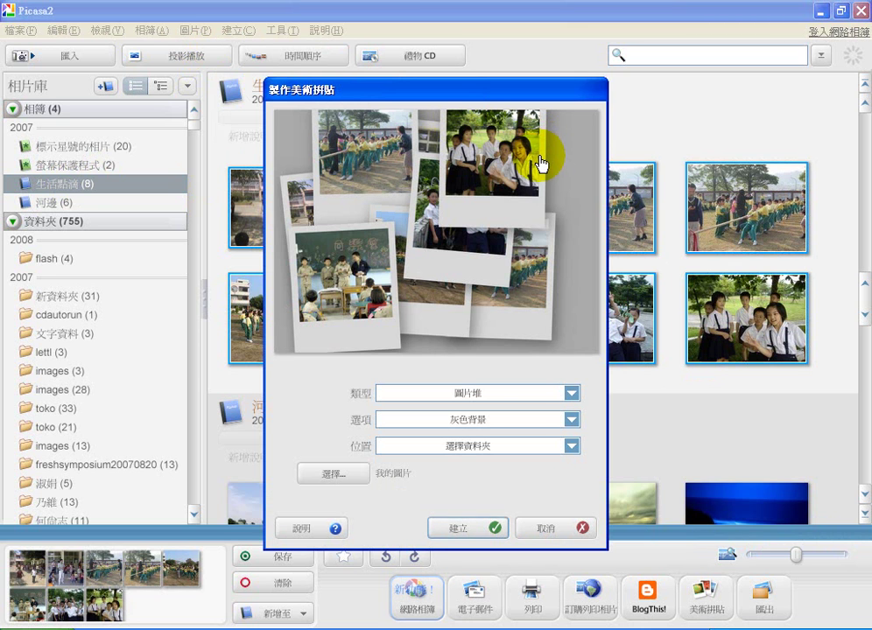
- Try the collage type 相版 in the preview and set the type back to 圖片堆
left_click(473, 395)
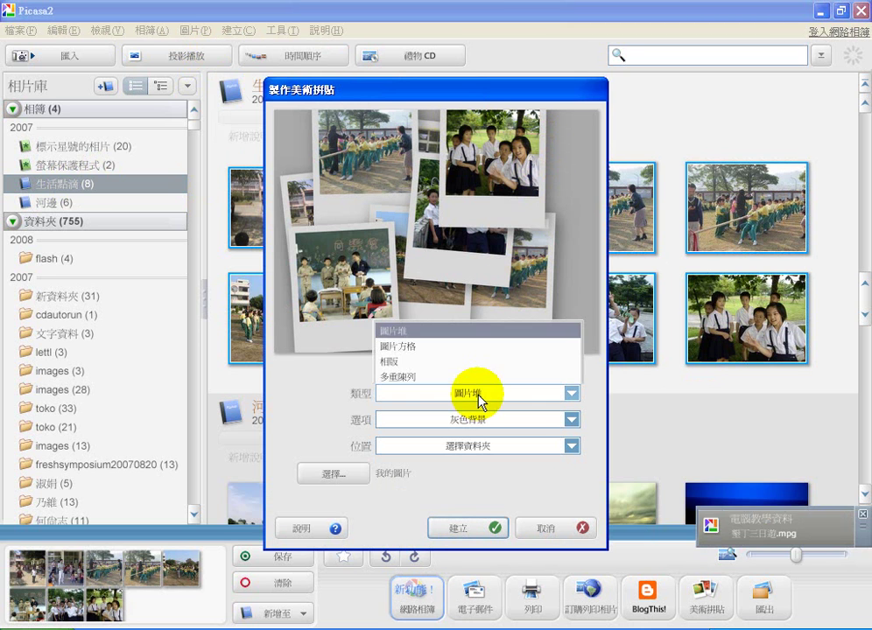
left_click(424, 361)
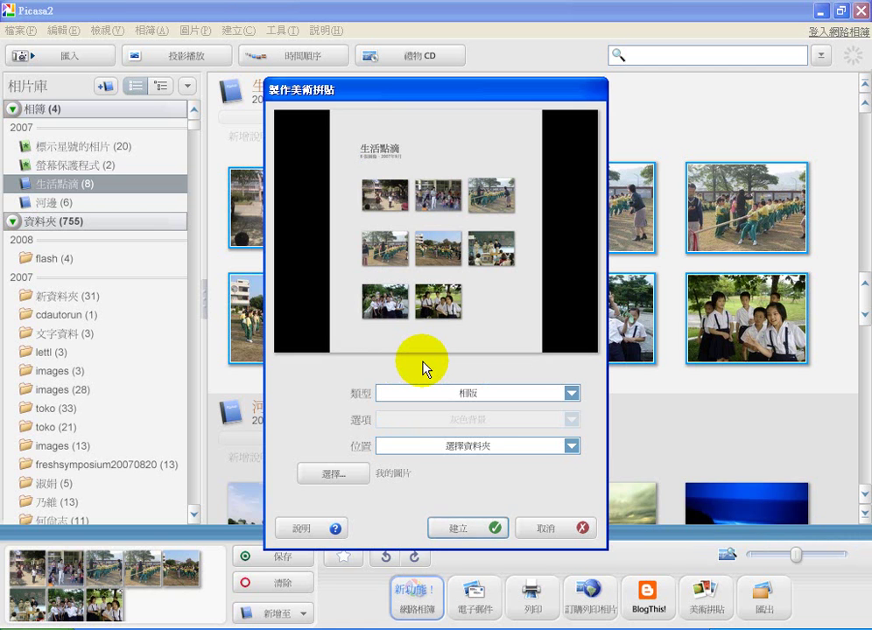
left_click(425, 396)
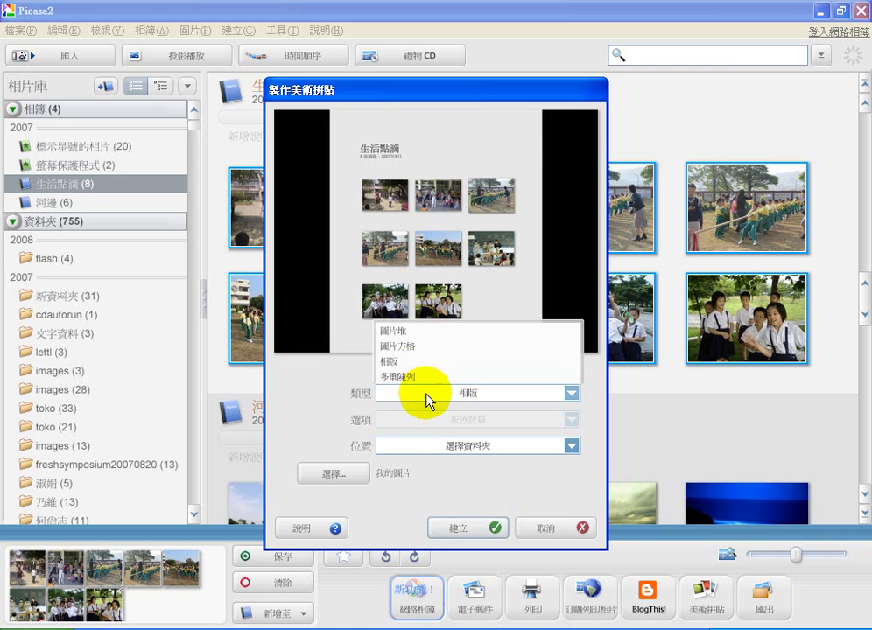
left_click(425, 331)
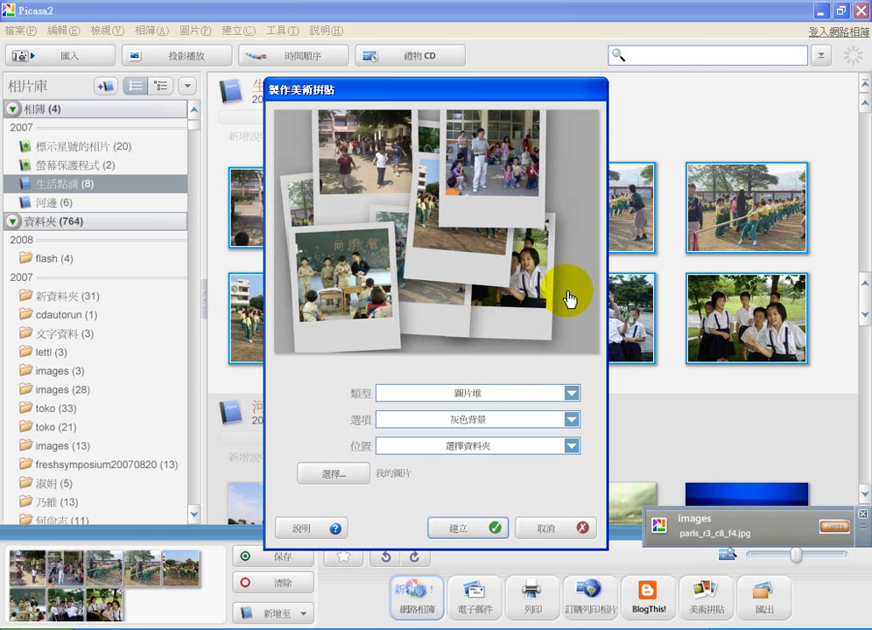
- Keep the 灰色背景 background, choose 我的圖片 as the destination folder and create the collage
left_click(547, 422)
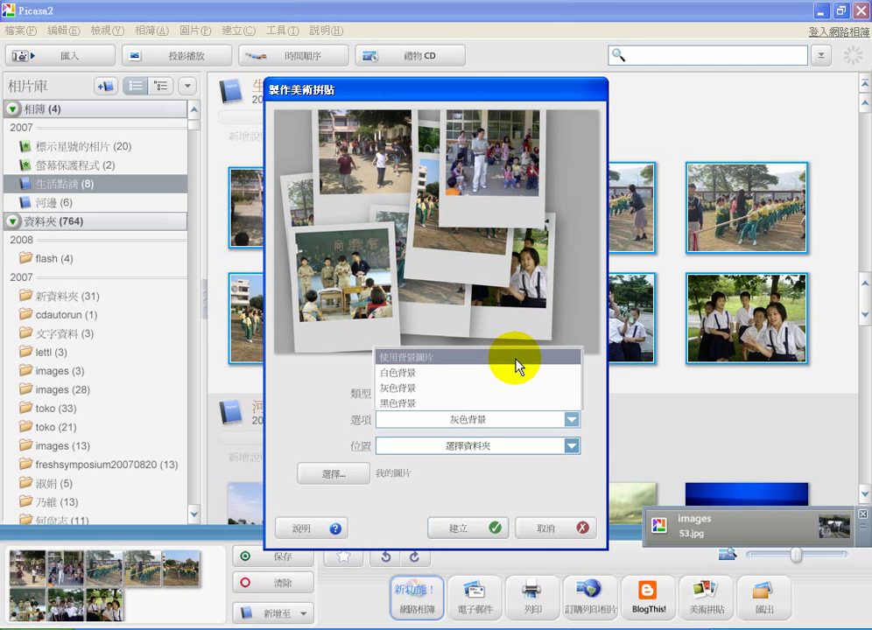
left_click(446, 491)
left_click(350, 474)
left_click(360, 281)
left_click(348, 266)
left_click(374, 283)
left_click(383, 324)
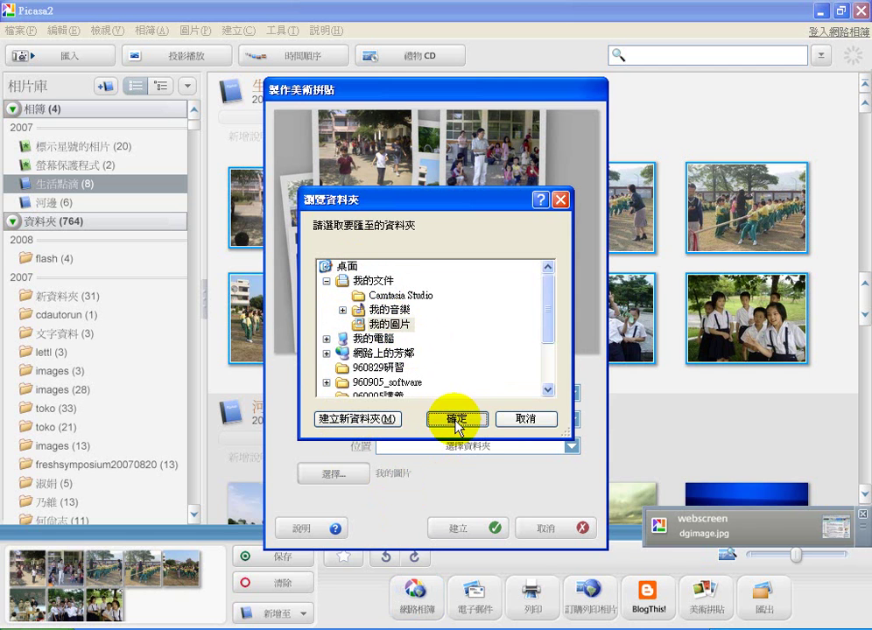
left_click(455, 418)
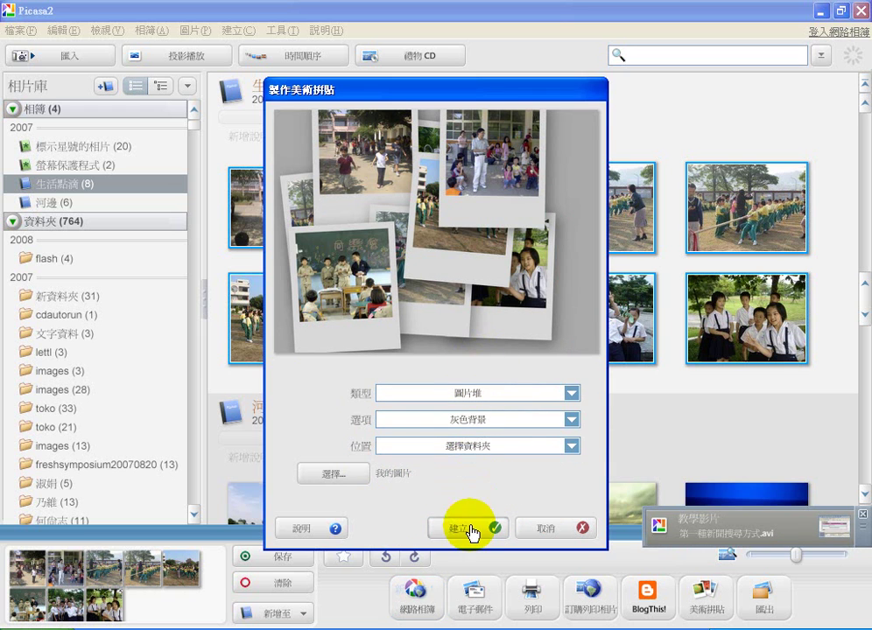
left_click(473, 528)
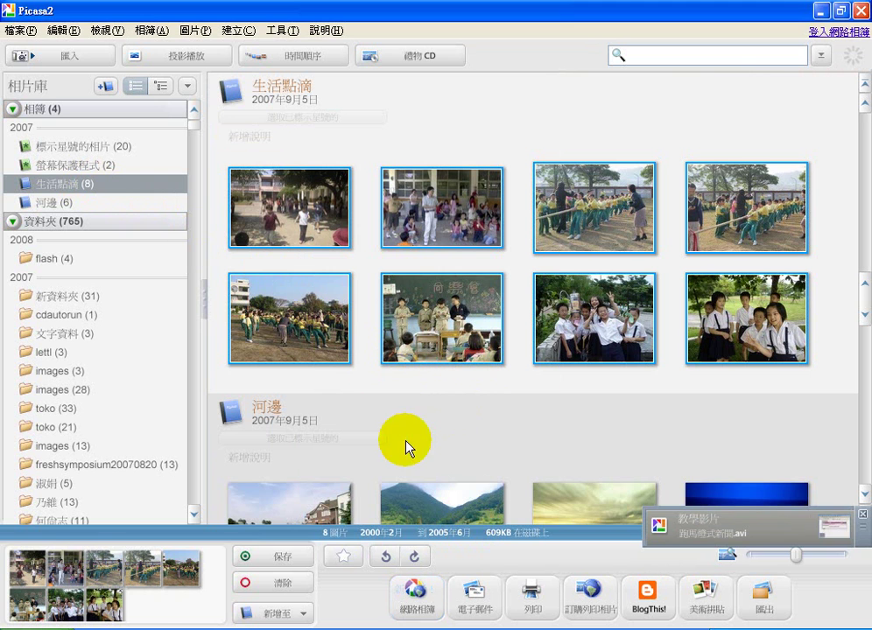
- Switch to the 新資料夾 Explorer window, show its folder tree, open 我的圖片 in a maximised window and select collage.jpg
left_click(187, 620)
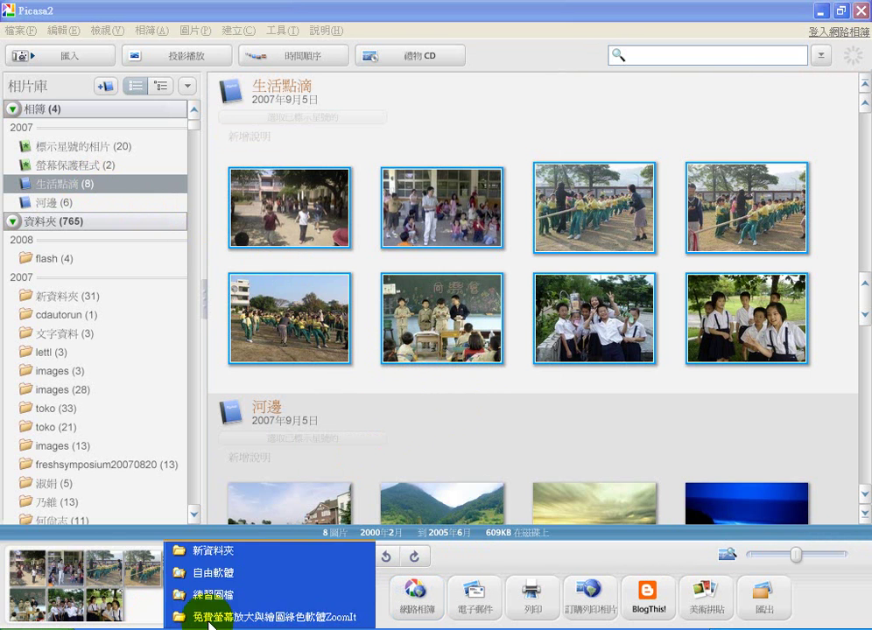
left_click(241, 563)
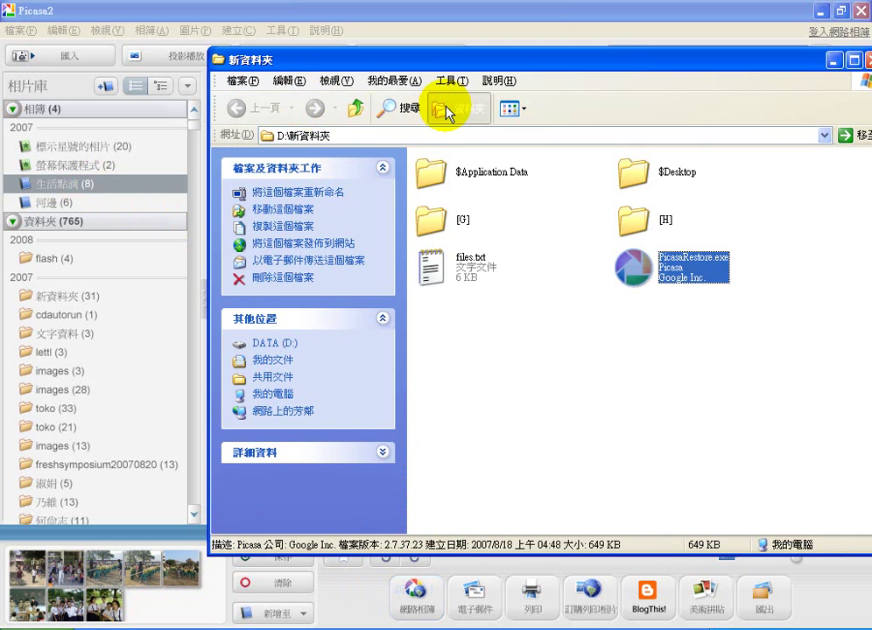
left_click(449, 110)
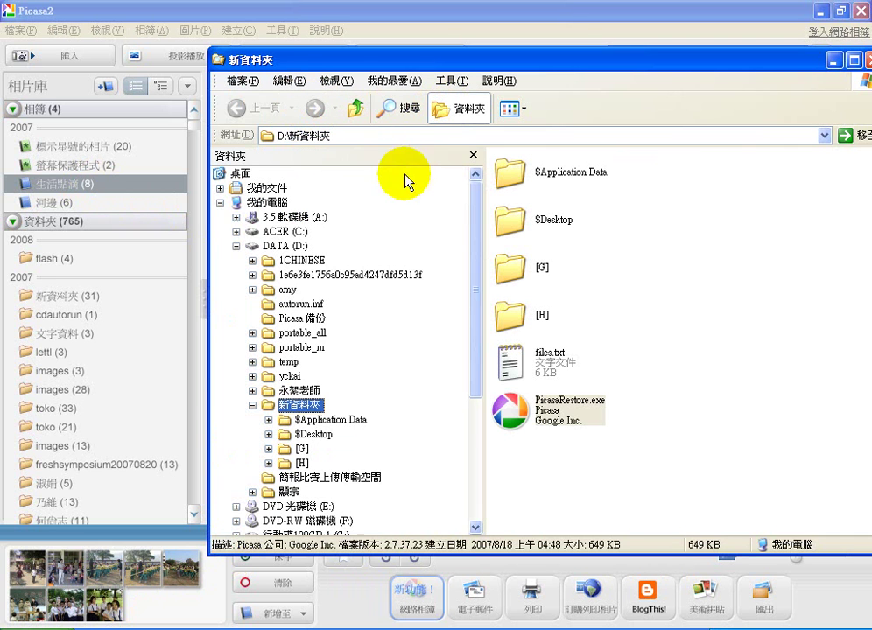
left_click(220, 187)
left_click(249, 231)
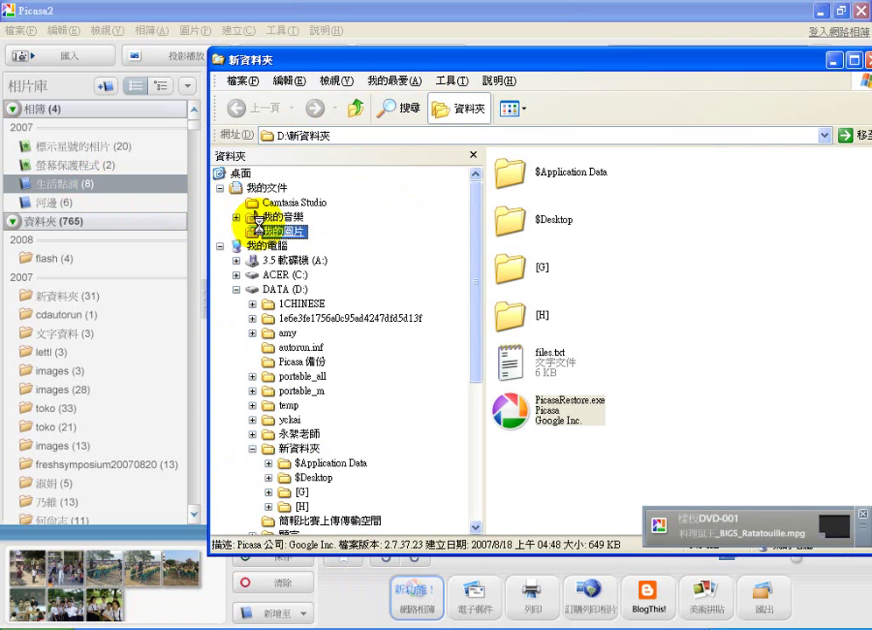
double_click(551, 62)
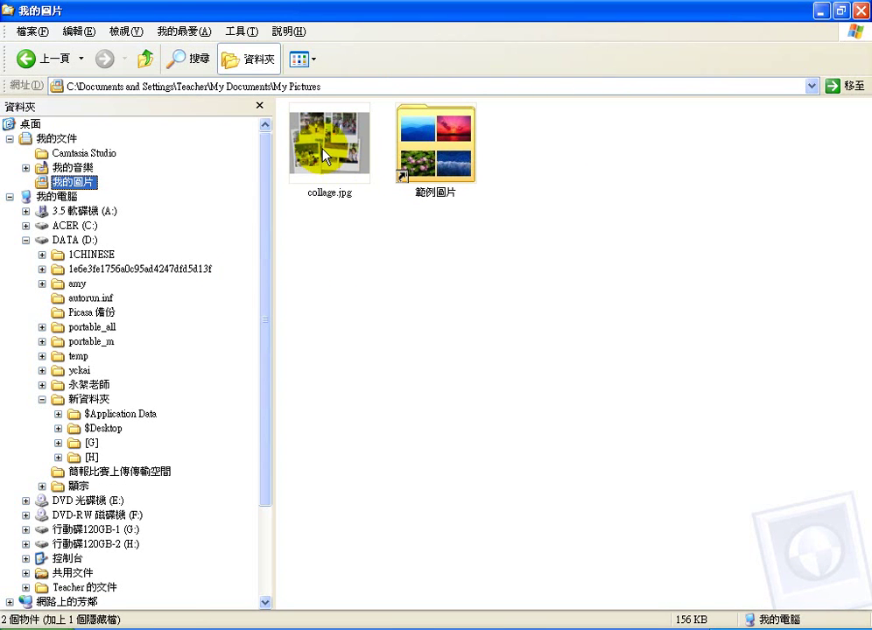
left_click(324, 156)
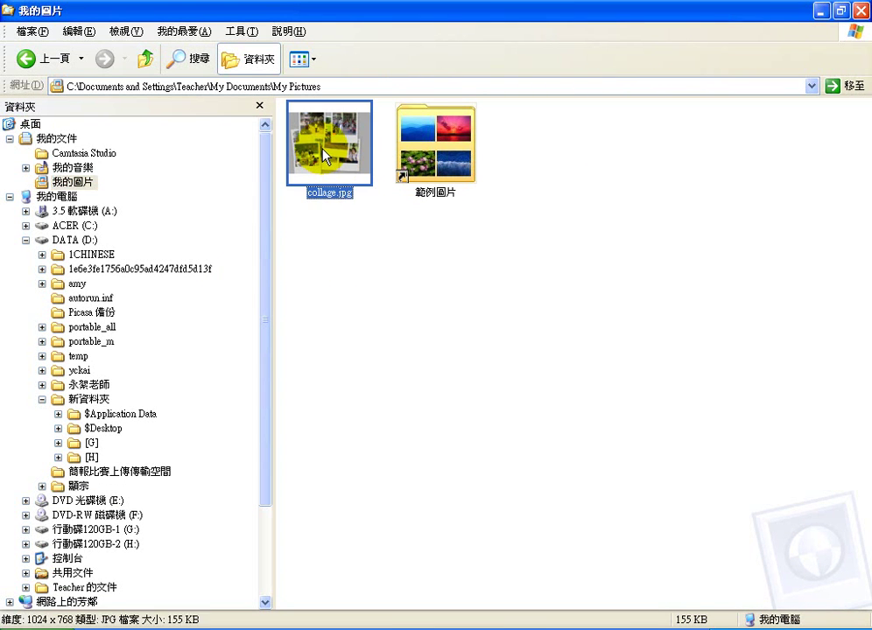
left_click(313, 195)
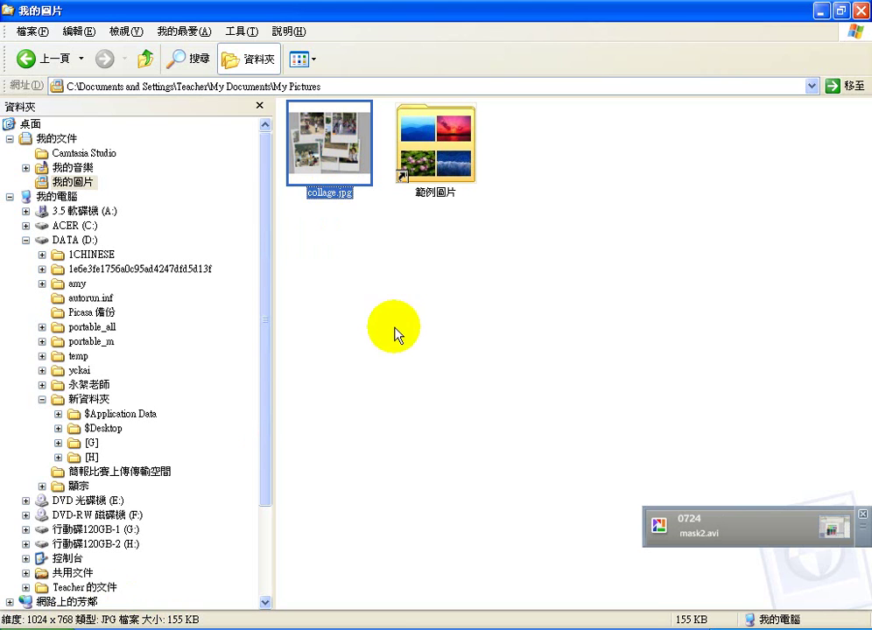
left_click(384, 625)
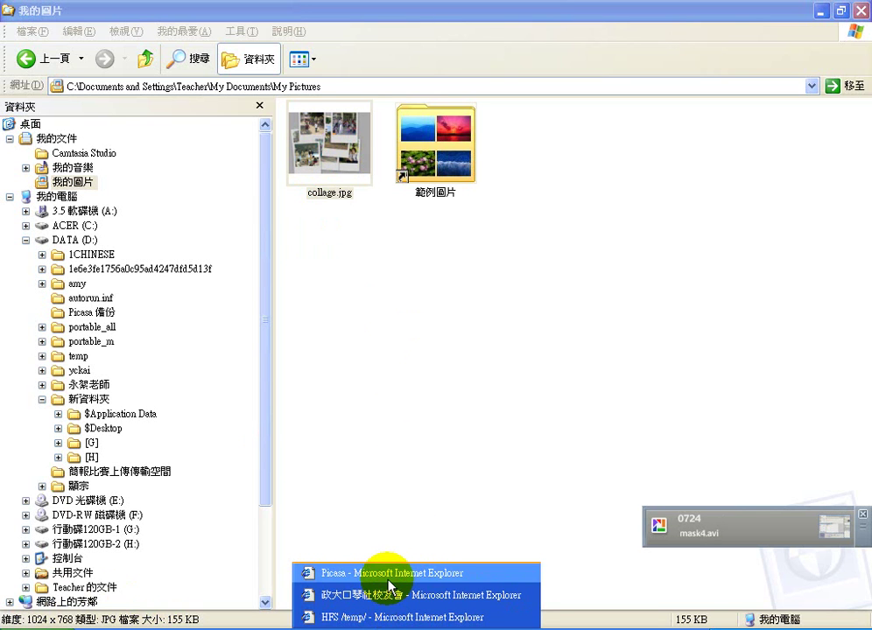
left_click(388, 578)
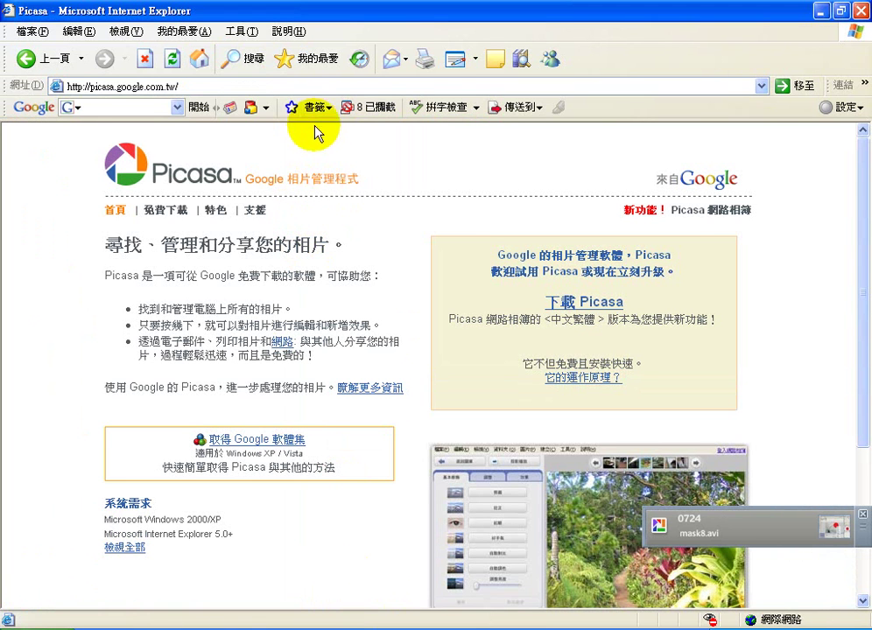
left_click(308, 86)
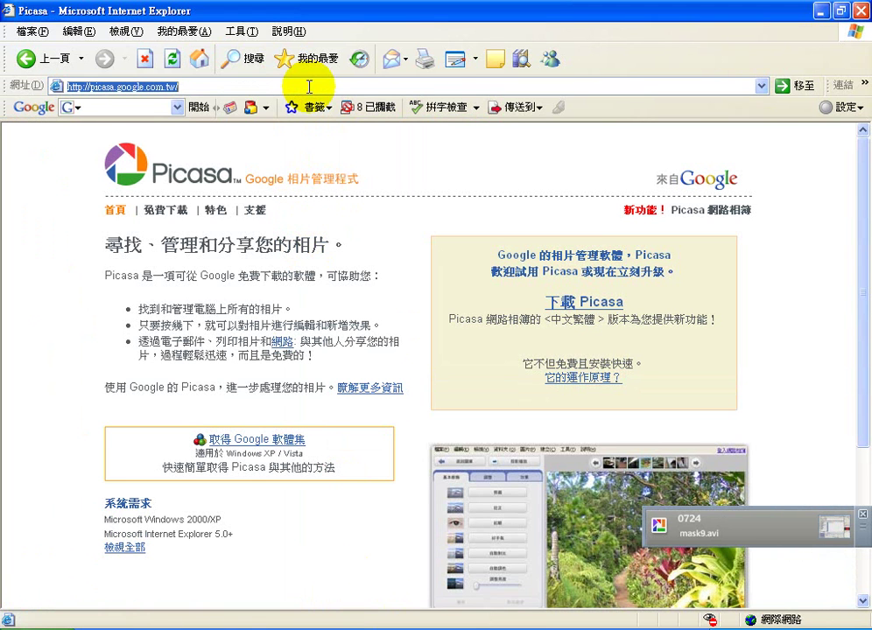
type("www.w")
type("re")
type("03.gov.tw")
key("Return")
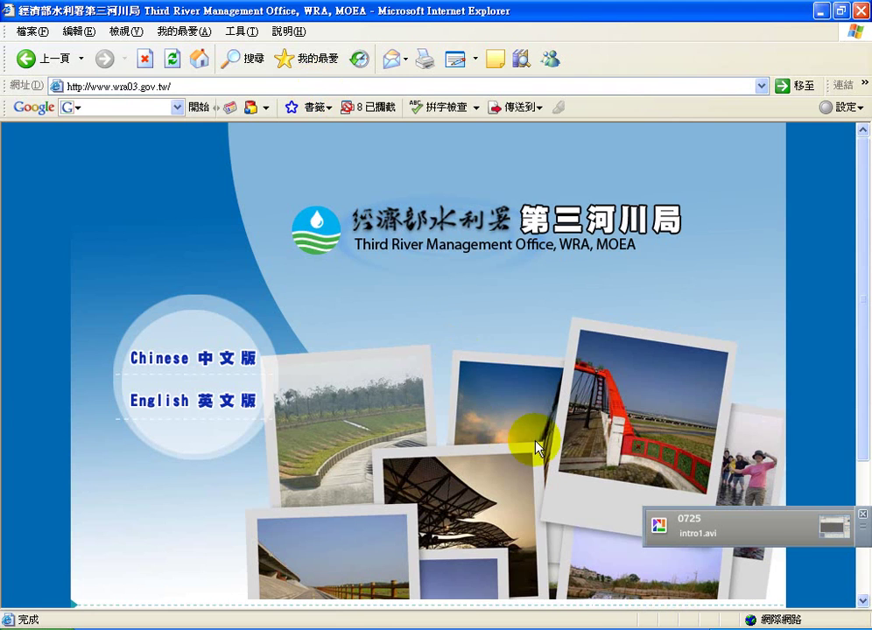
scroll(598, 426, "down", 5)
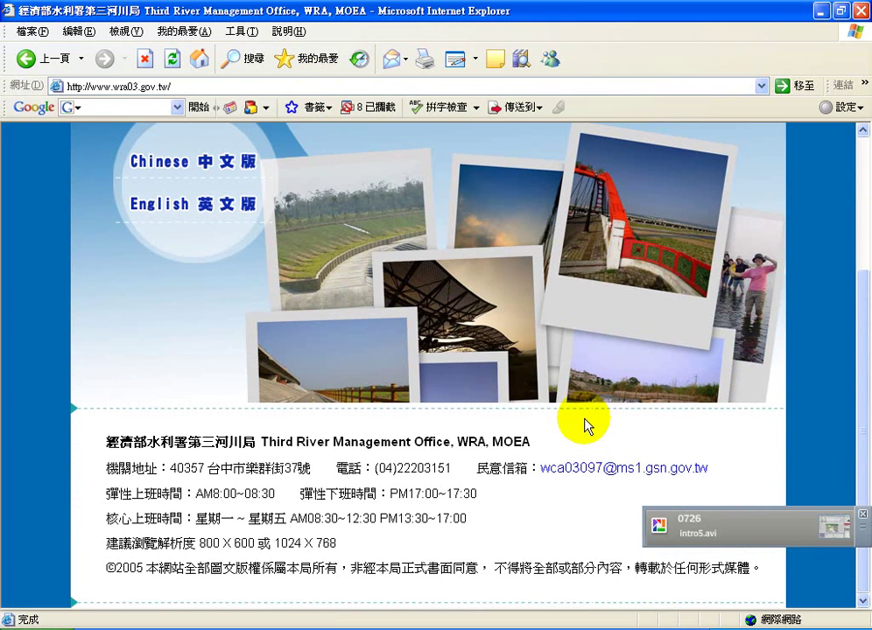
scroll(334, 391, "up", 2)
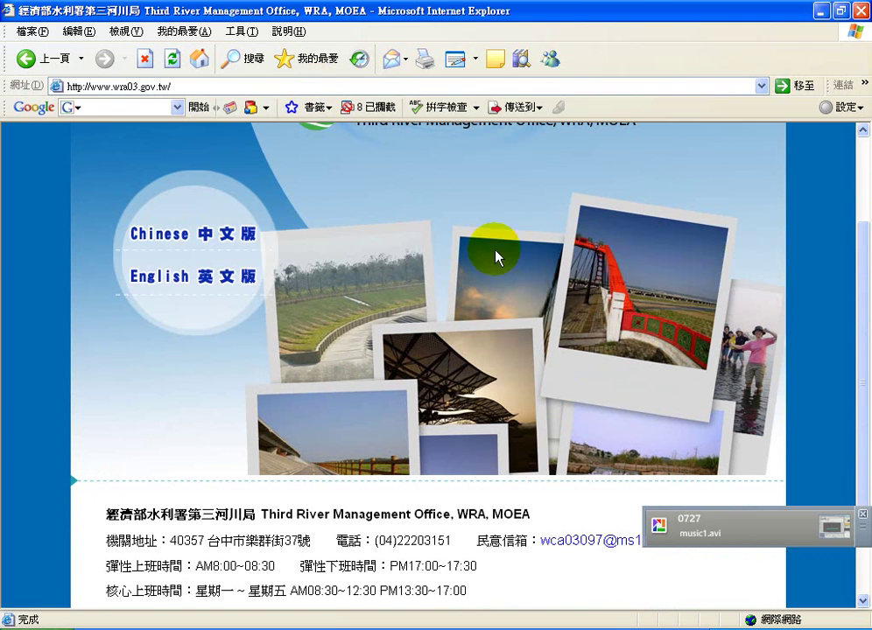
left_click(821, 13)
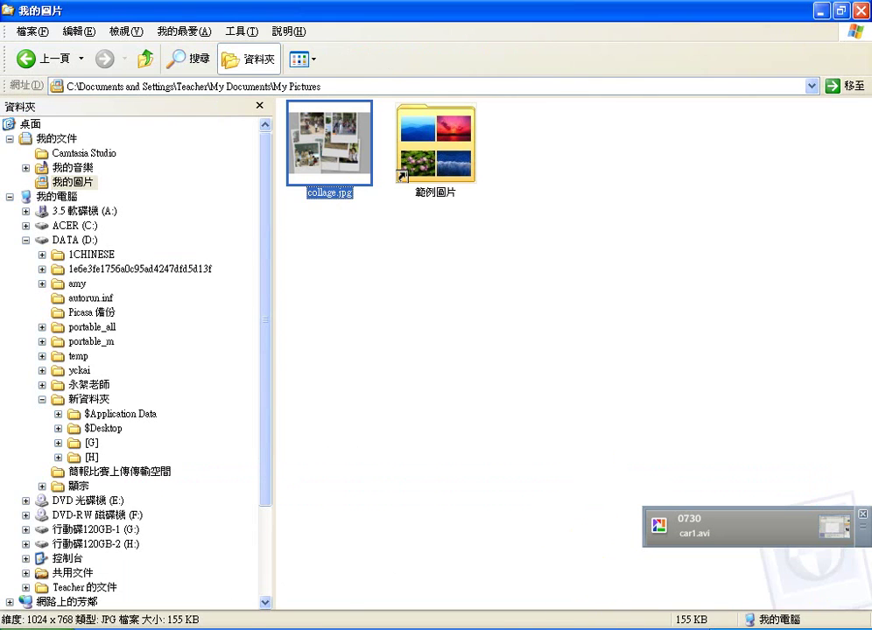
- Return to Picasa and start a gift CD (禮物 CD) from the whole 生活點滴 album instead of individual photos
key("alt+Tab")
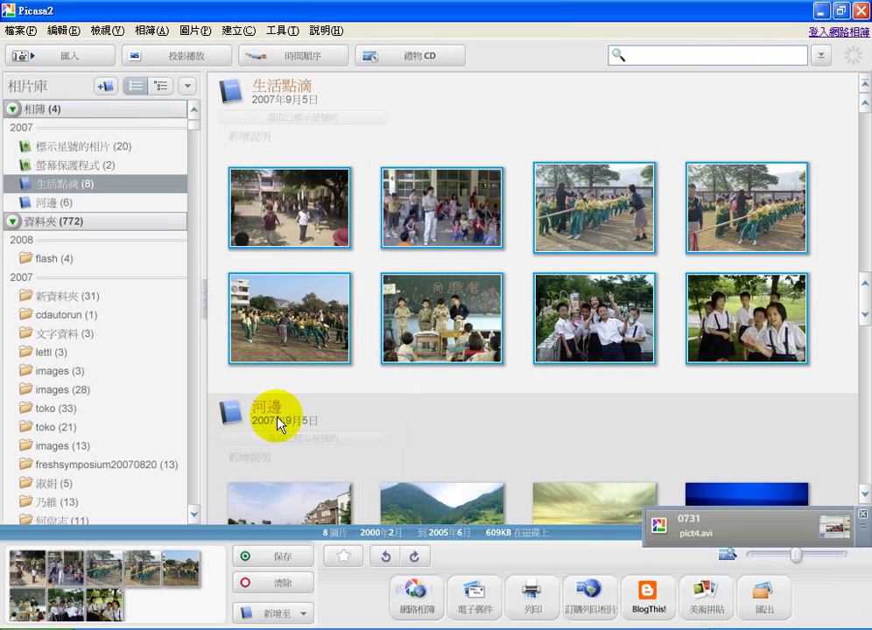
left_click(340, 142)
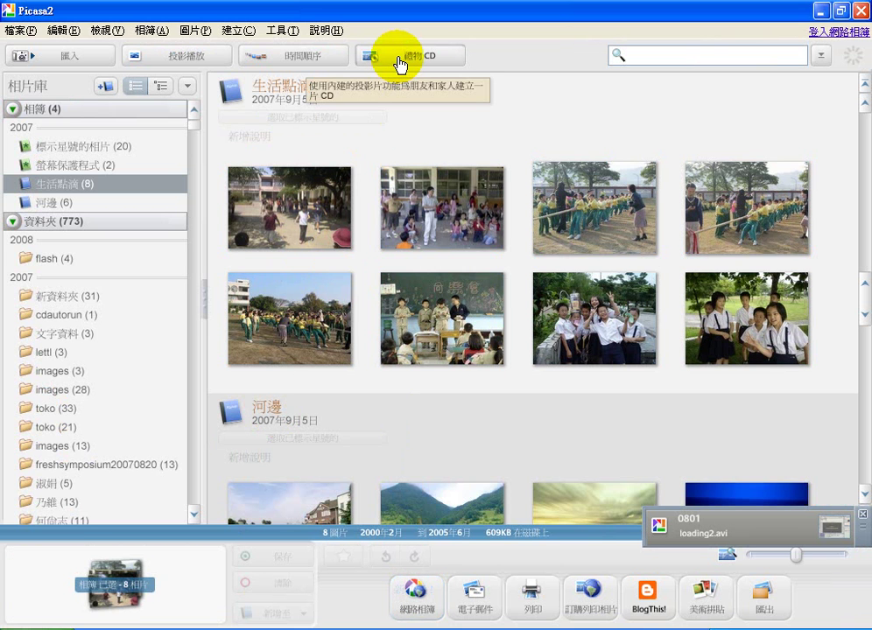
left_click(400, 64)
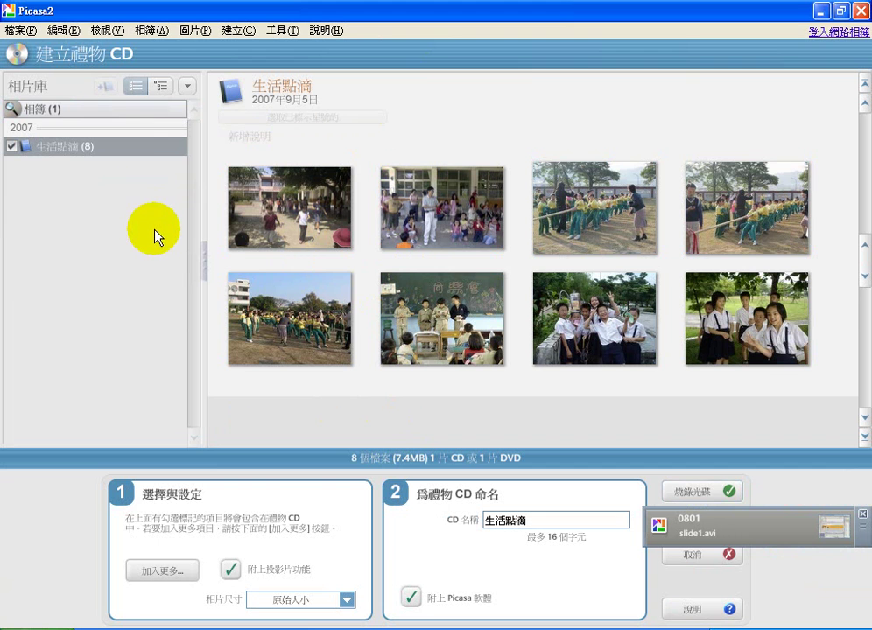
- Add the 河邊 album and the folders flash, 新資料夾, cdautorun and 文字資料 to the gift CD
left_click(161, 574)
left_click(12, 258)
left_click(12, 296)
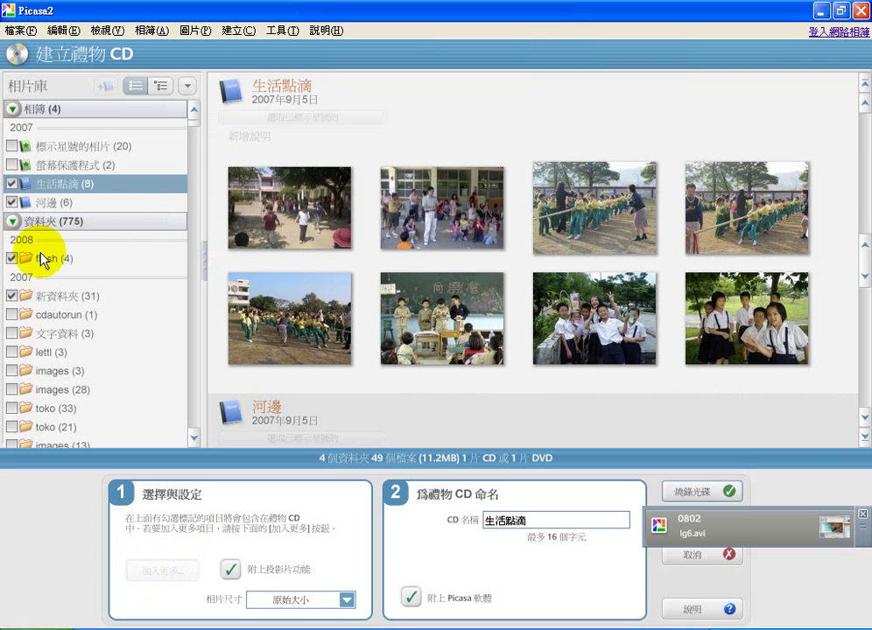
left_click(11, 316)
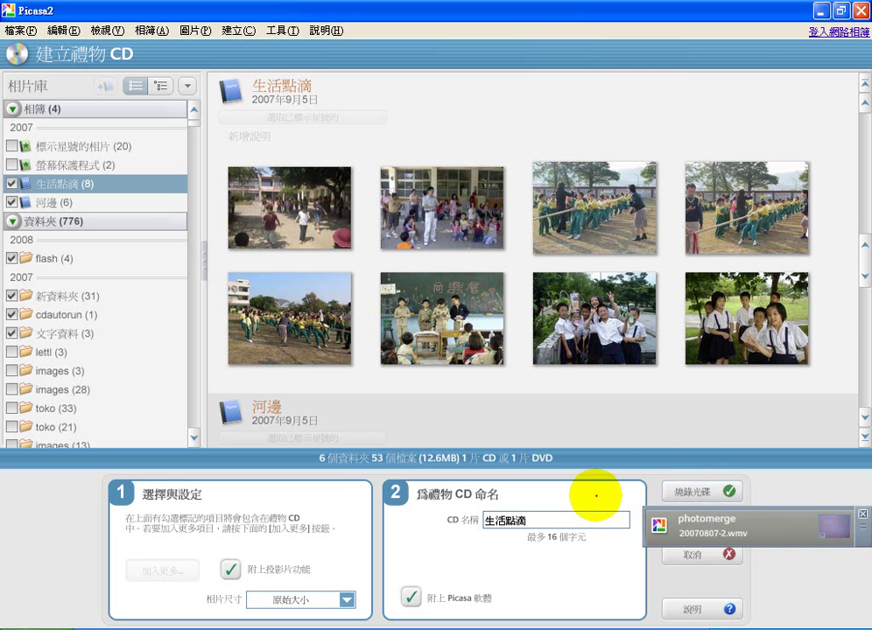
mouse_move(326, 574)
left_mouse_down()
mouse_move(317, 578)
mouse_move(267, 525)
mouse_move(359, 602)
left_mouse_up()
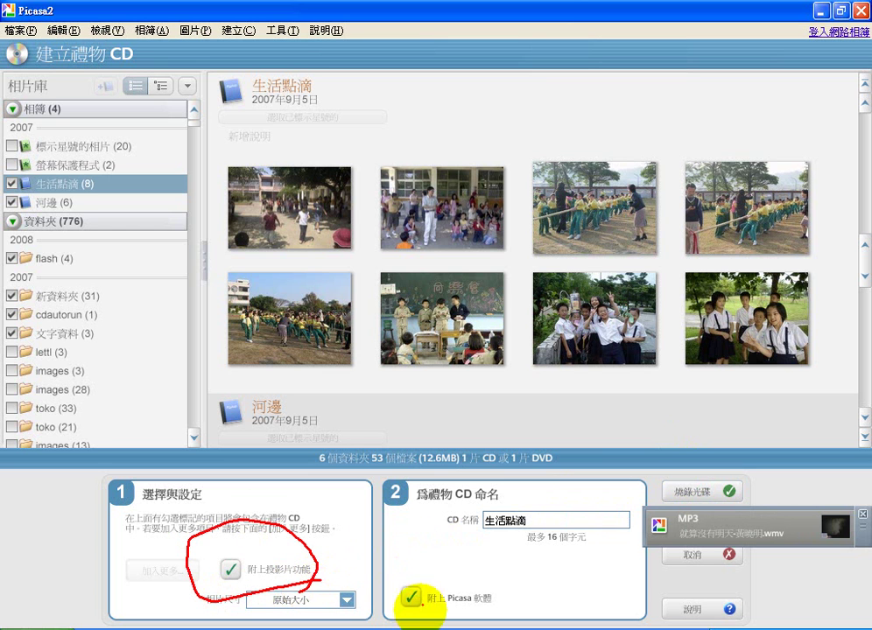
mouse_move(480, 563)
left_mouse_down()
mouse_move(407, 602)
mouse_move(409, 557)
left_mouse_up()
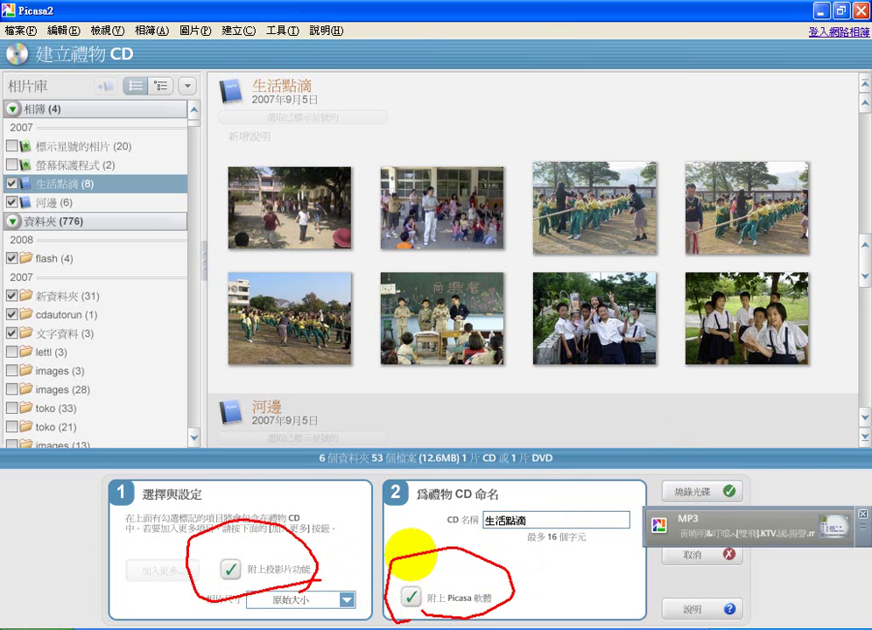